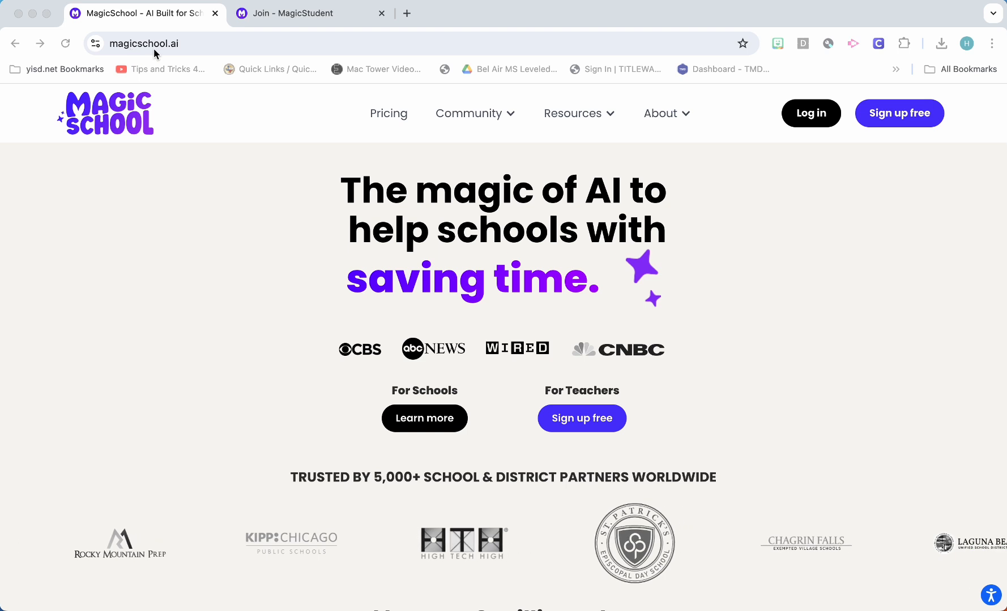
Log in to MagicSchool and open the student rooms page for launching tools to students
click(817, 119)
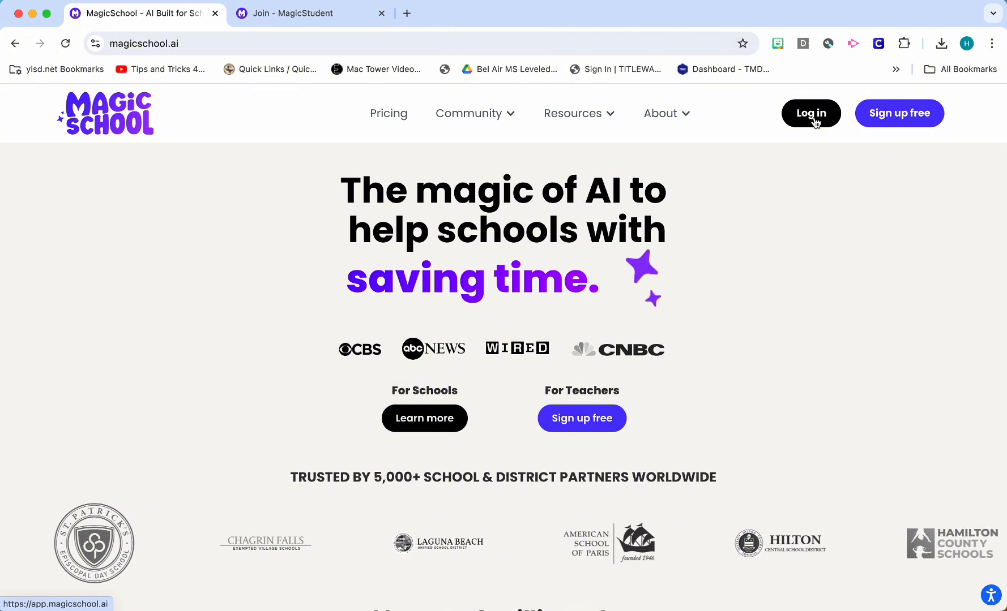
click(816, 122)
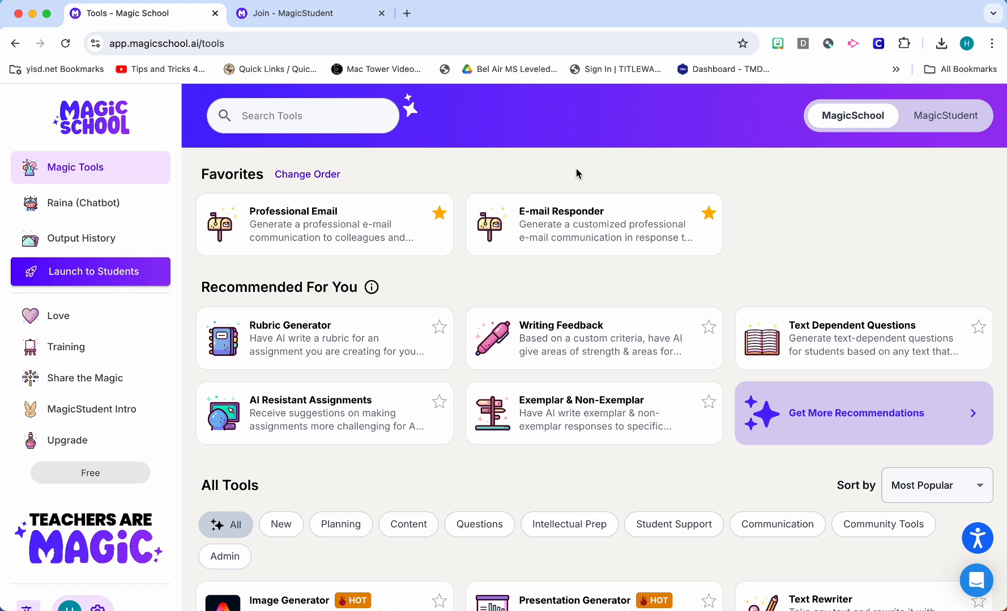
click(127, 277)
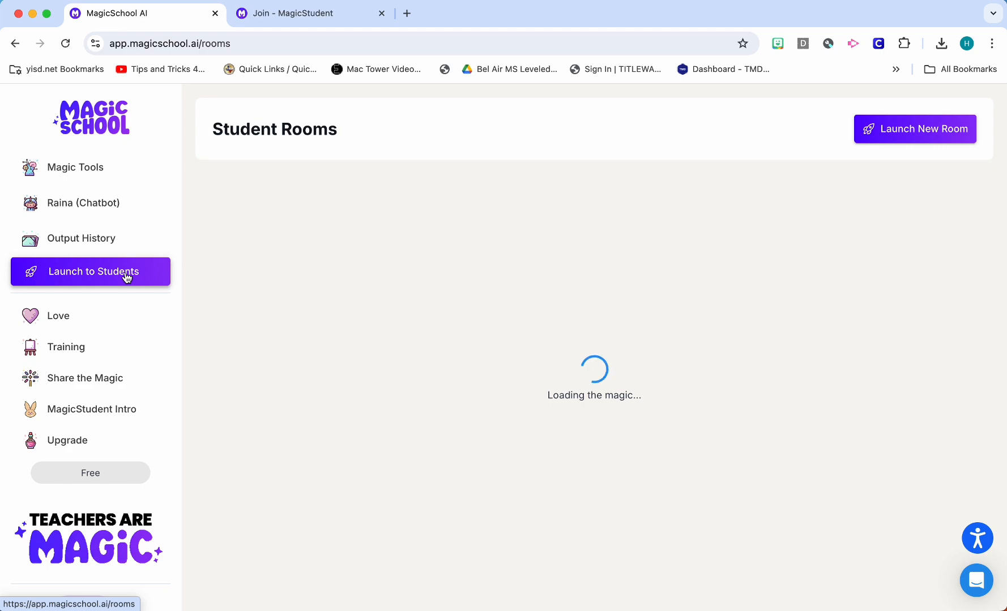
Look through the list of active student rooms with their launch dates, statuses and student counts
scroll(522, 337, down, 5)
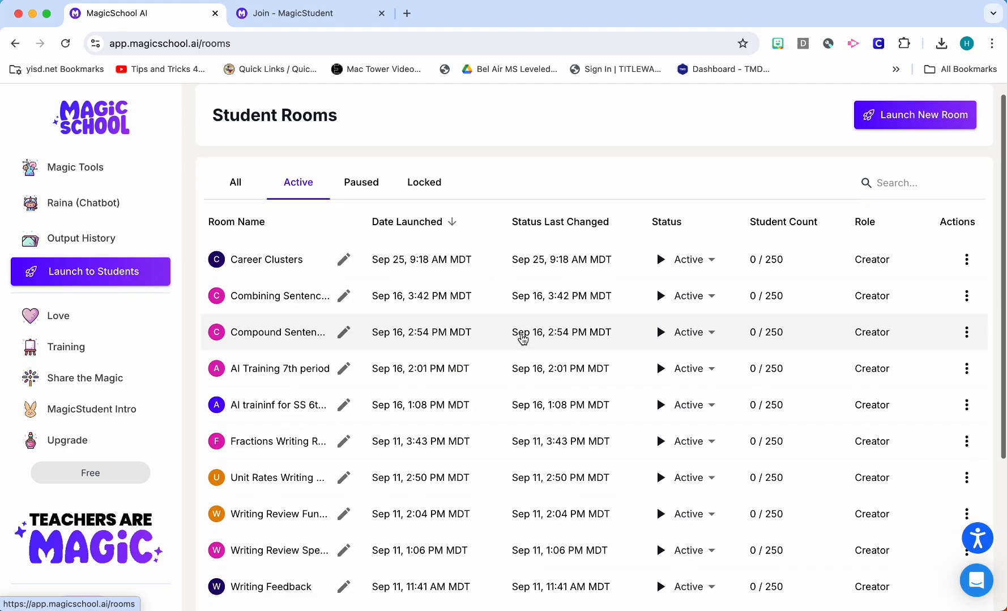
scroll(499, 423, up, 6)
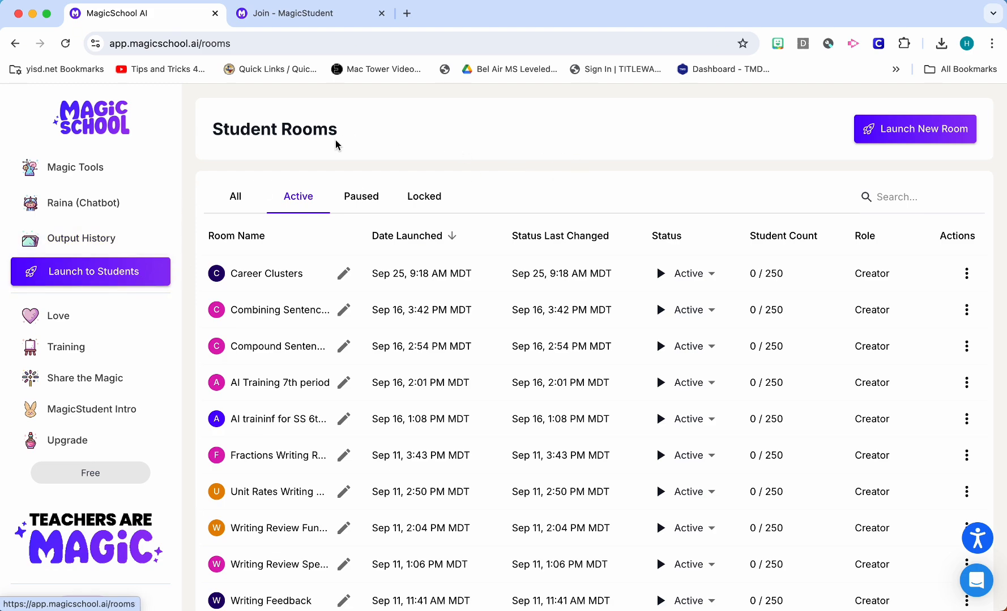
scroll(515, 286, down, 5)
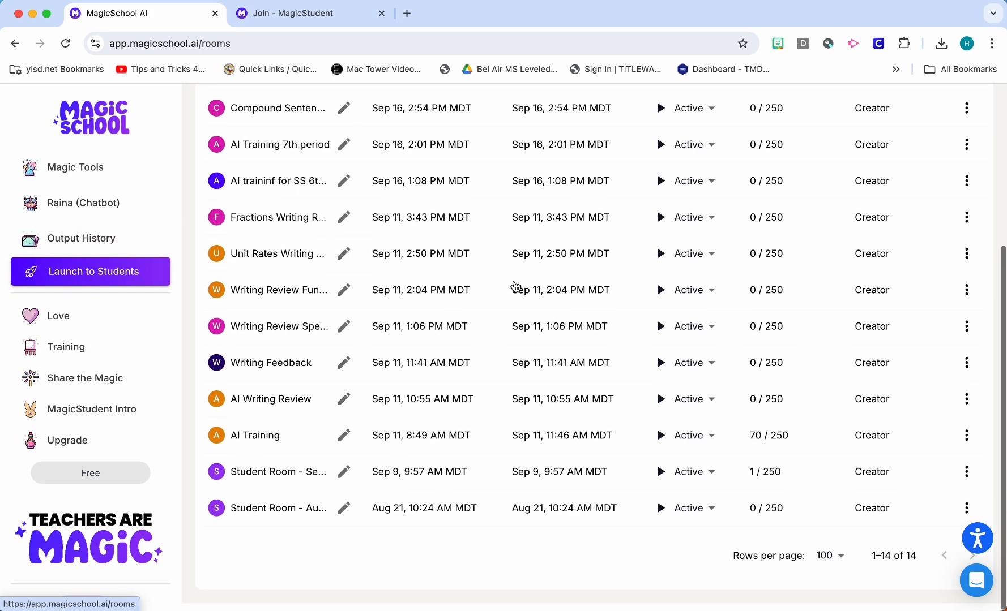
scroll(512, 286, up, 5)
scroll(490, 286, down, 5)
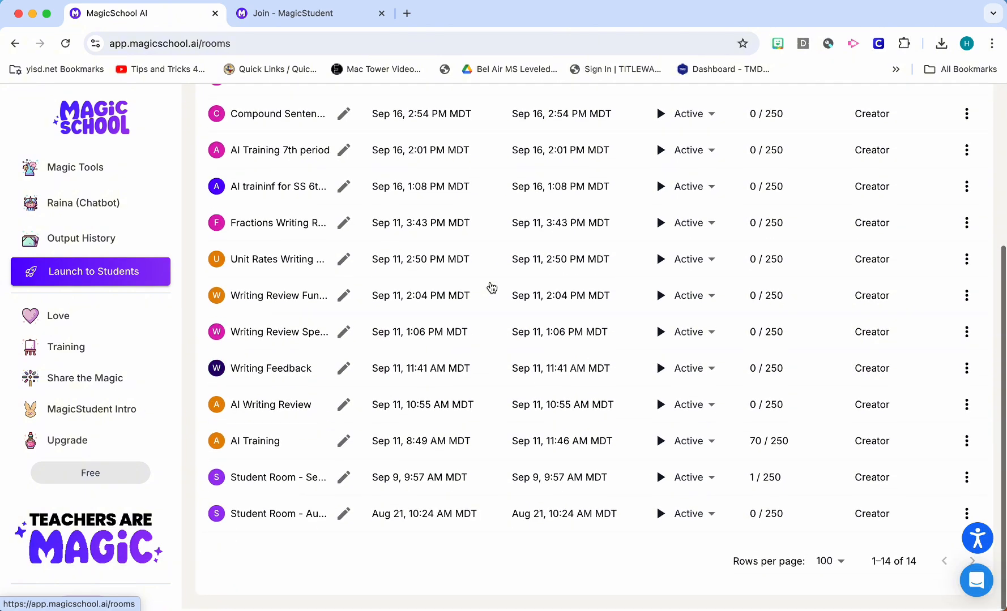
scroll(491, 288, up, 5)
scroll(491, 288, down, 5)
scroll(491, 287, up, 5)
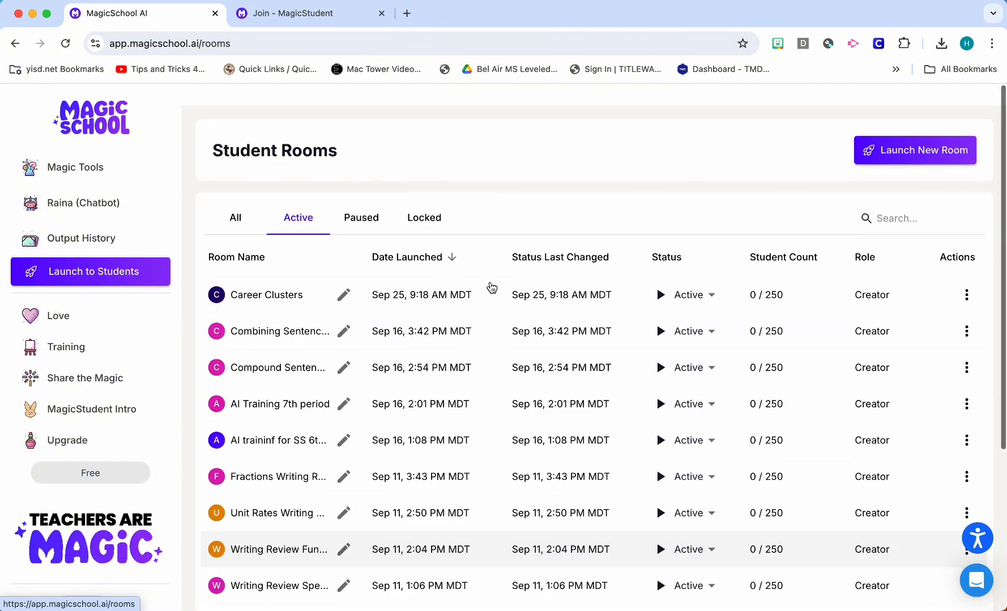
scroll(491, 288, down, 1)
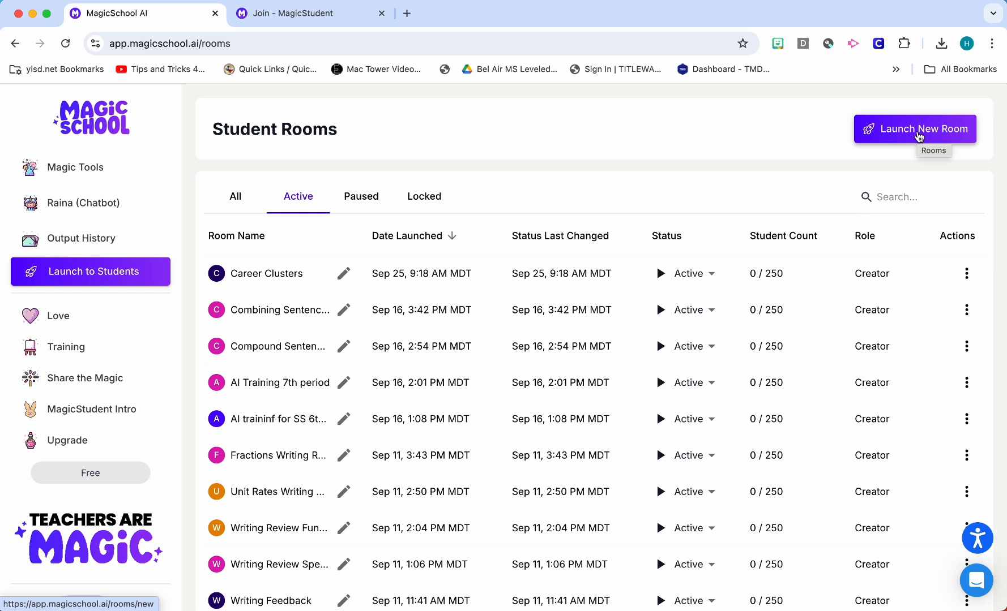
Start a new student room named "Writing Feedback" and continue to the tool selection
click(918, 135)
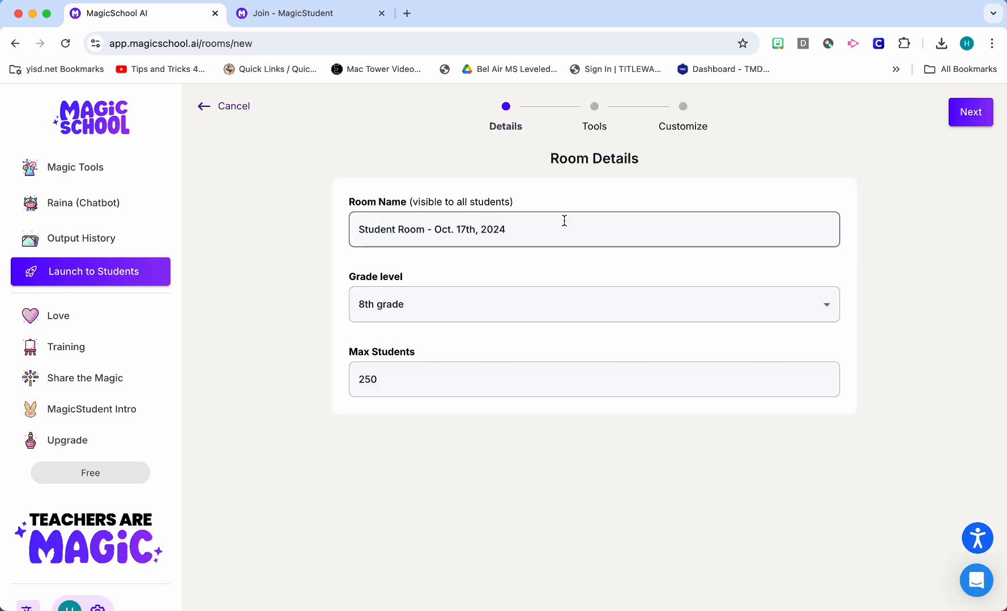
triple_click(547, 227)
key(BackSpace)
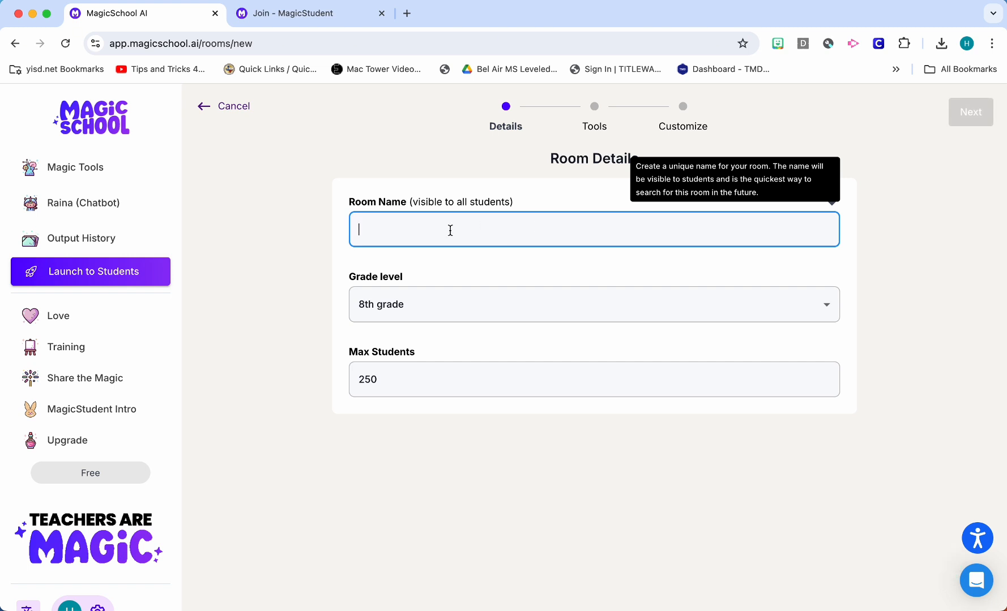
text(Writing Feedback)
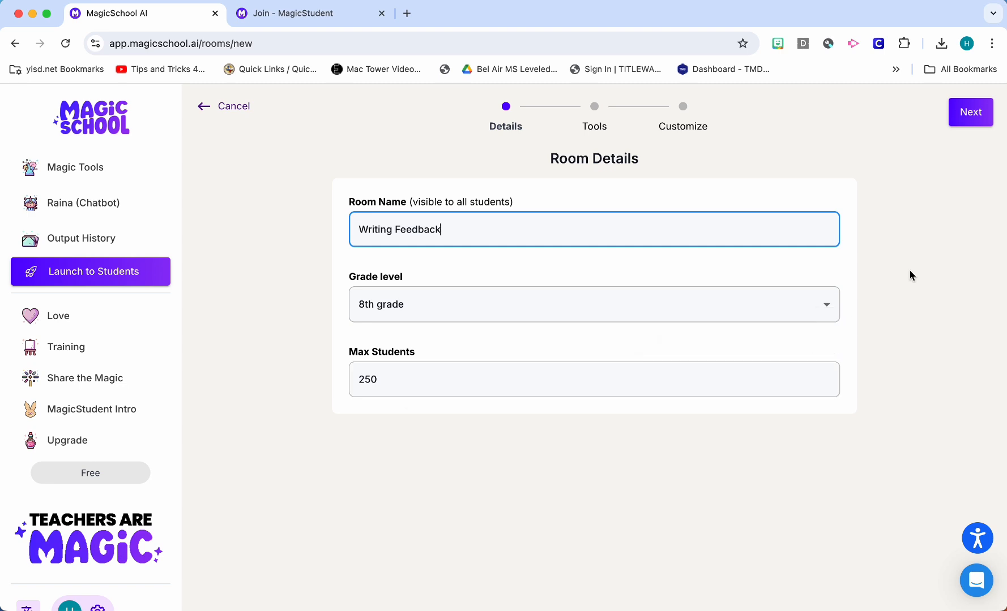
click(932, 258)
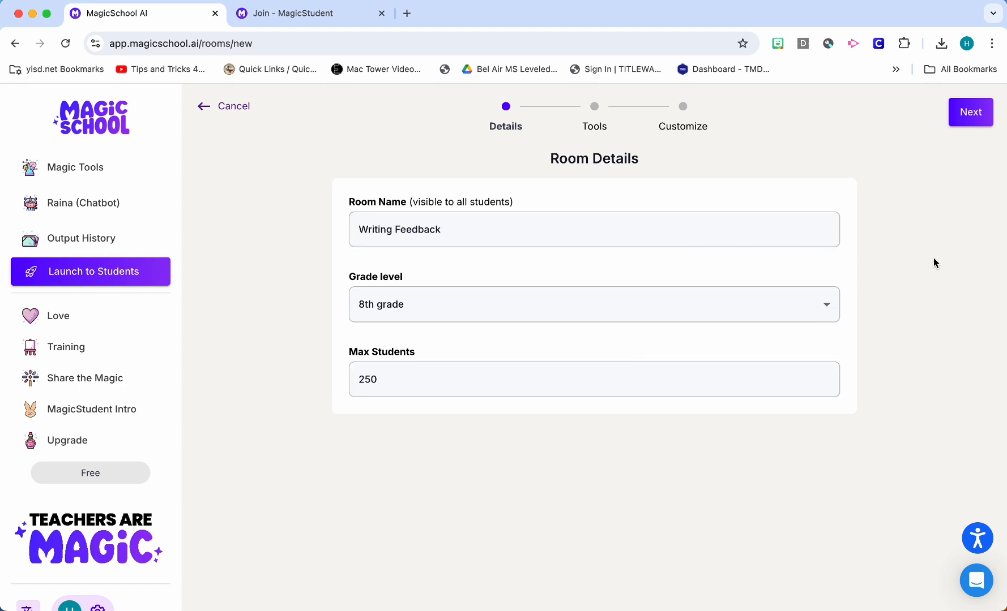
click(974, 122)
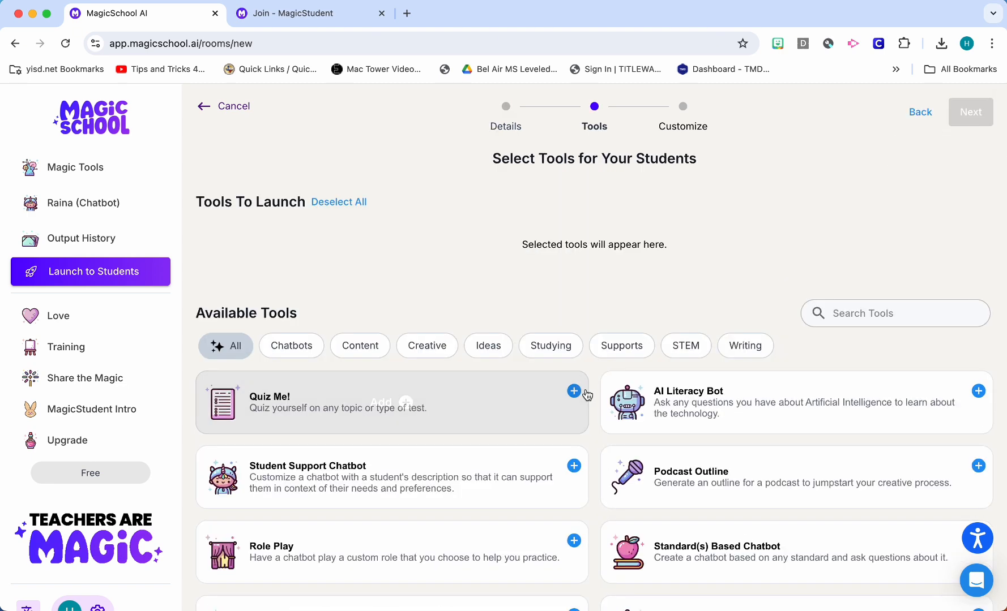
Browse the catalogue of available student tools to see what can be added to the room
scroll(590, 393, down, 6)
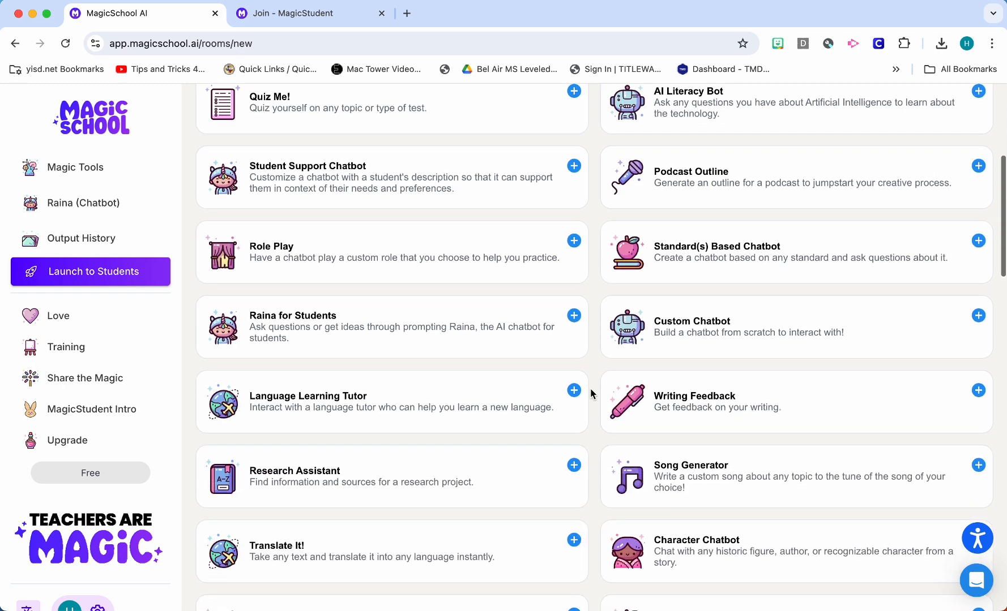
scroll(591, 393, down, 2)
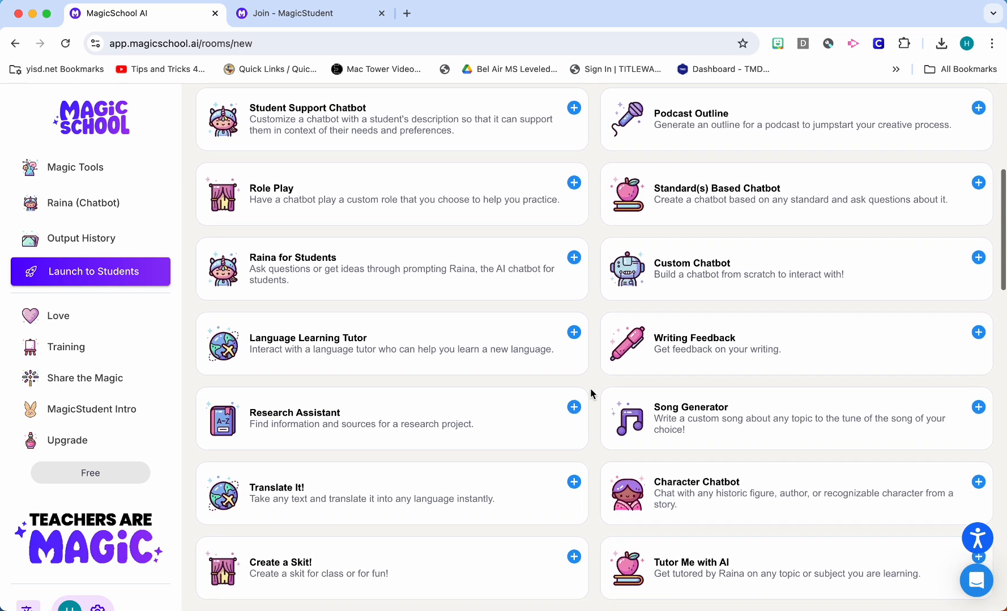
scroll(591, 392, down, 5)
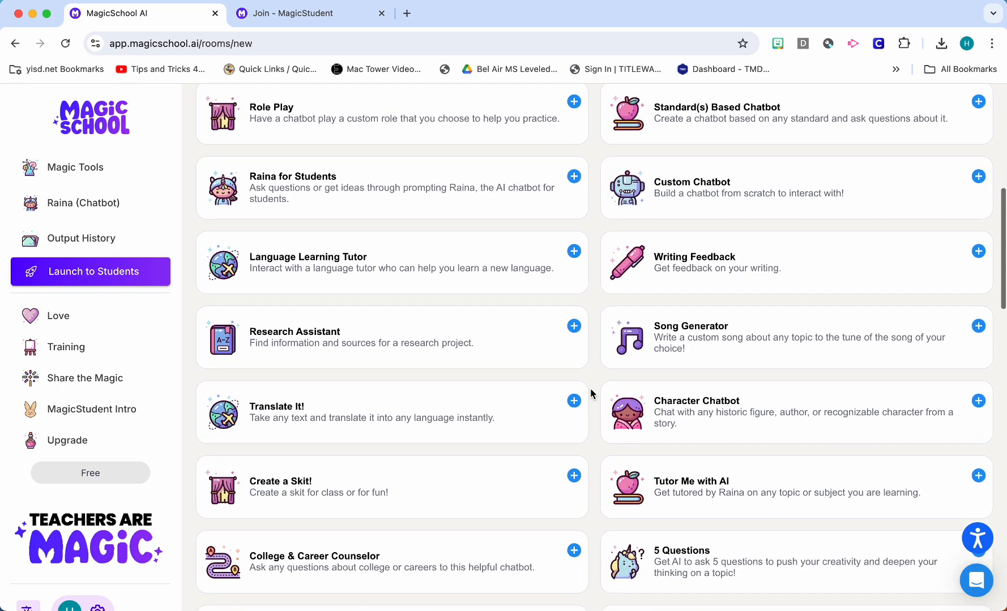
scroll(590, 393, down, 8)
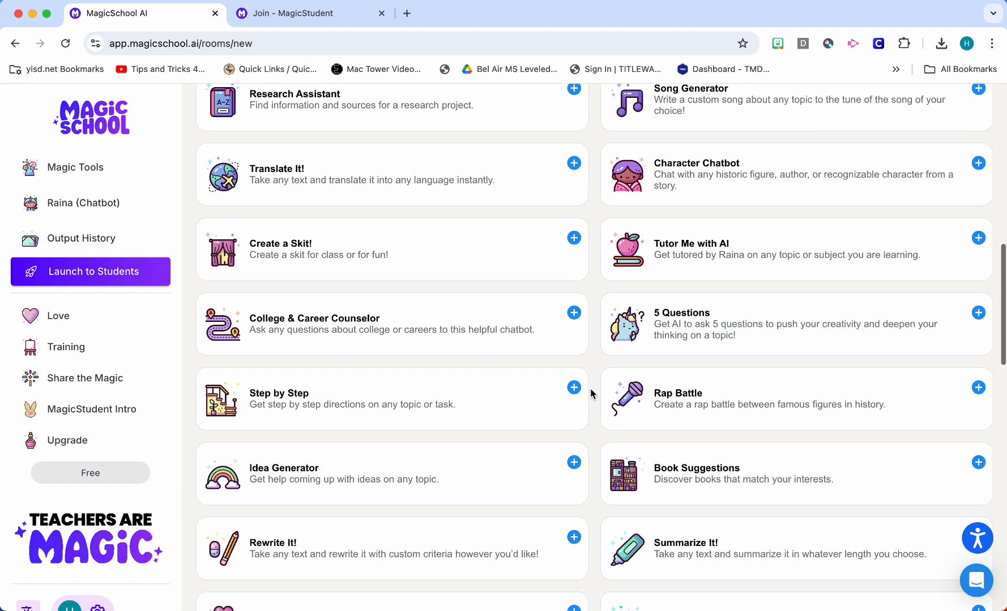
scroll(590, 393, down, 5)
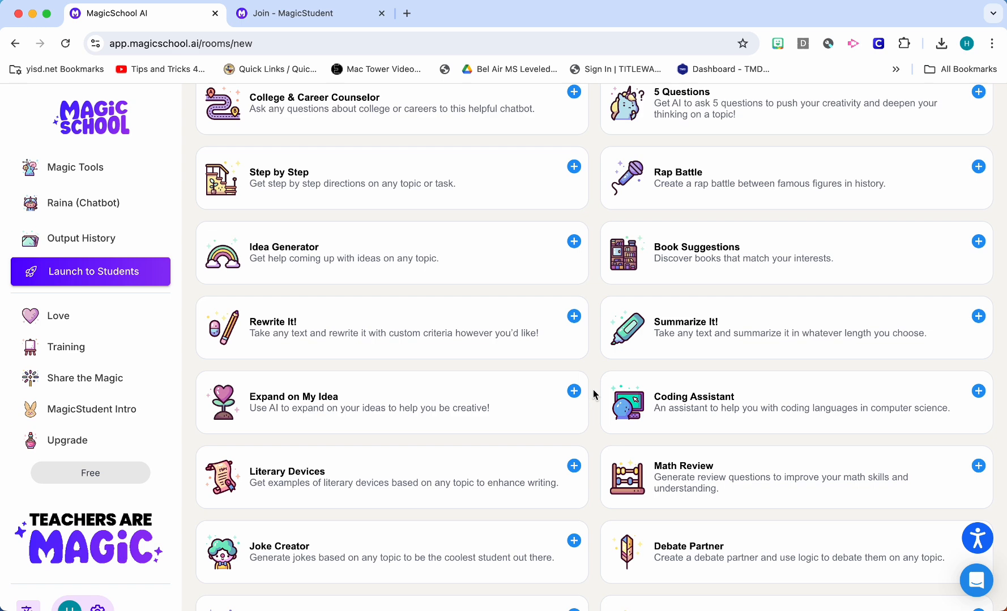
scroll(593, 393, down, 11)
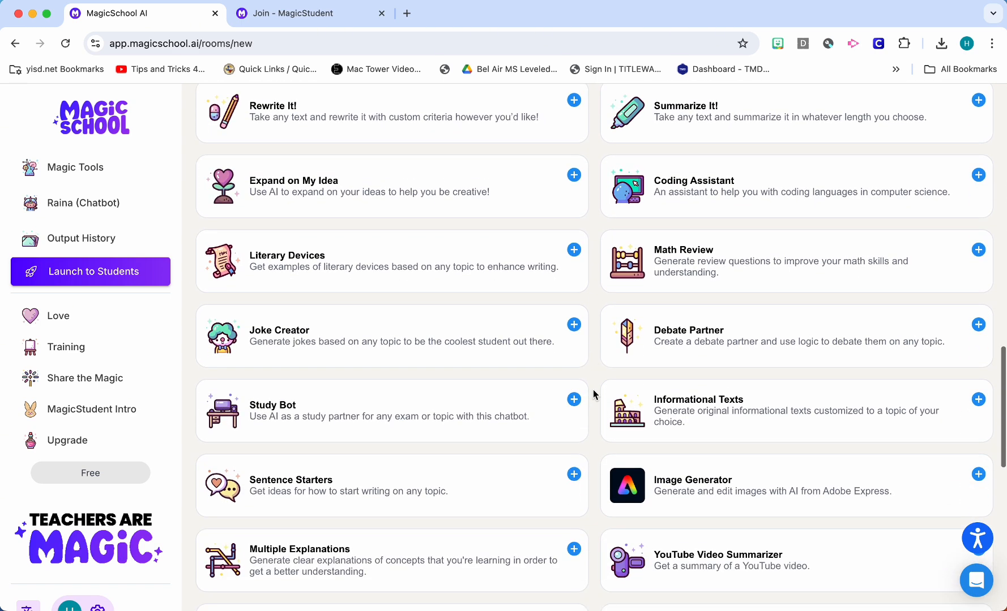
scroll(592, 393, down, 11)
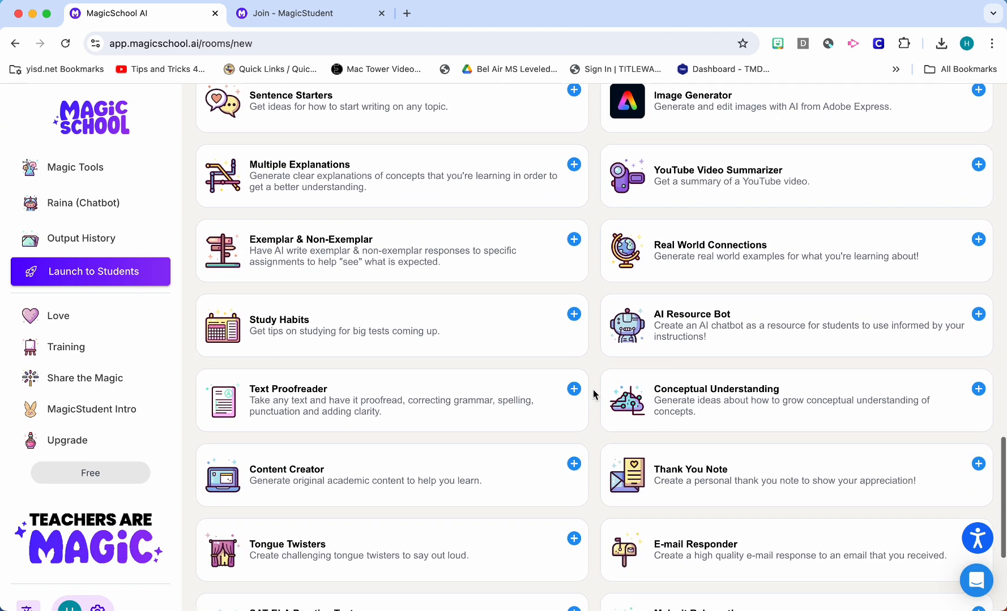
scroll(592, 249, down, 8)
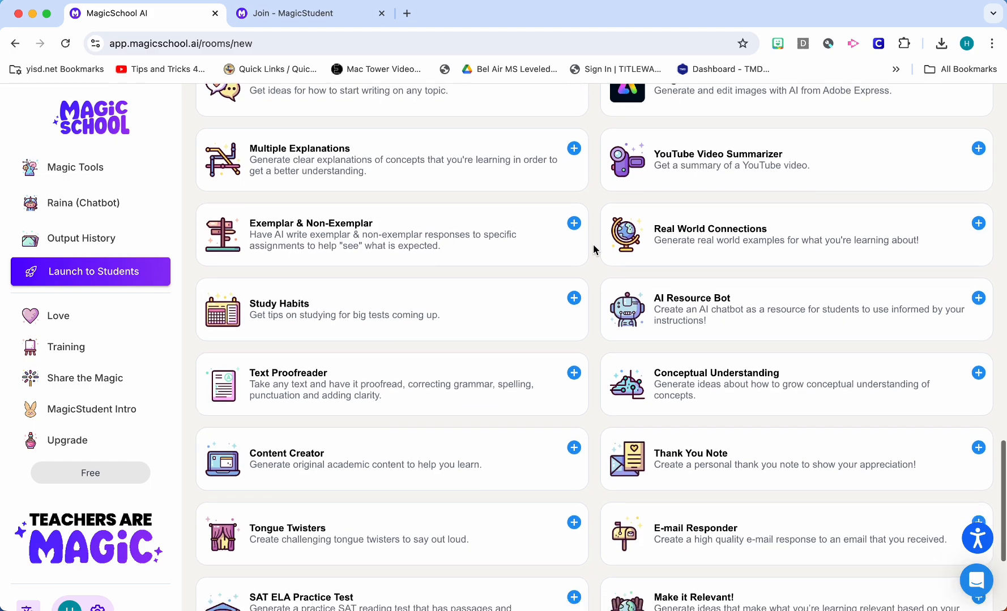
scroll(593, 249, up, 20)
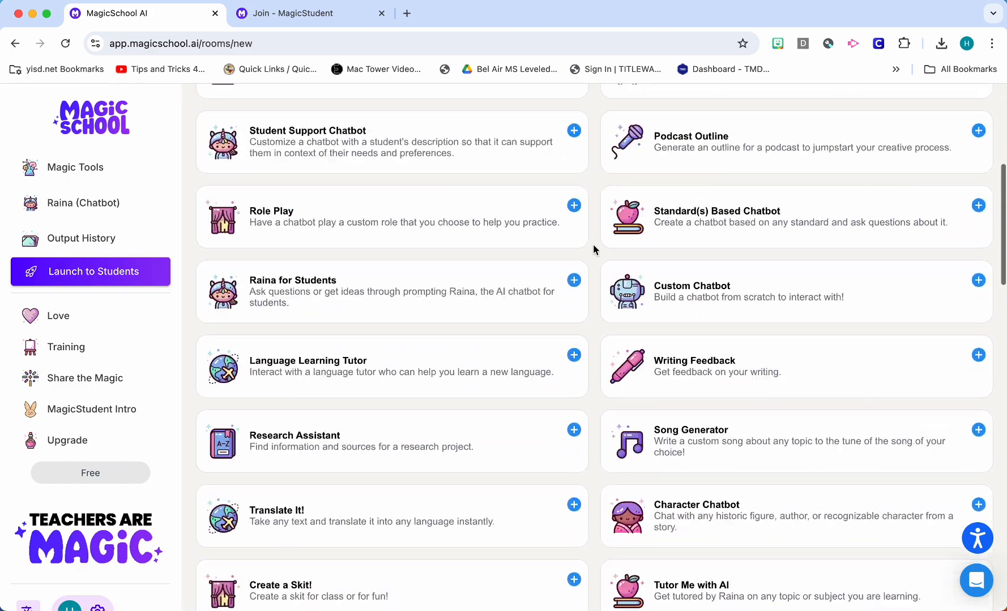
scroll(593, 249, up, 12)
Search the available tools for "writing f" and add the Writing Feedback tool to the room
click(885, 313)
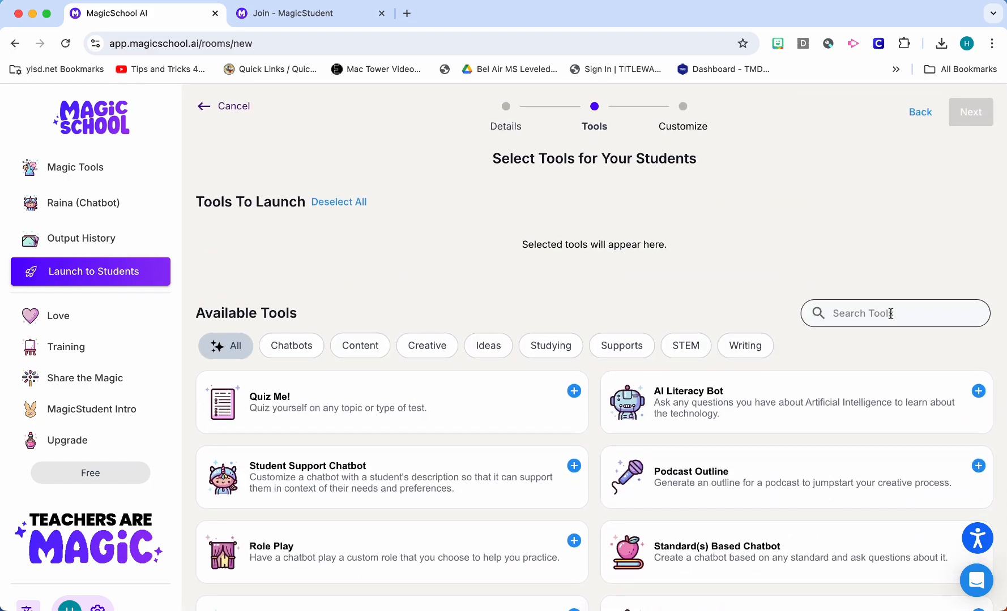
text(wri)
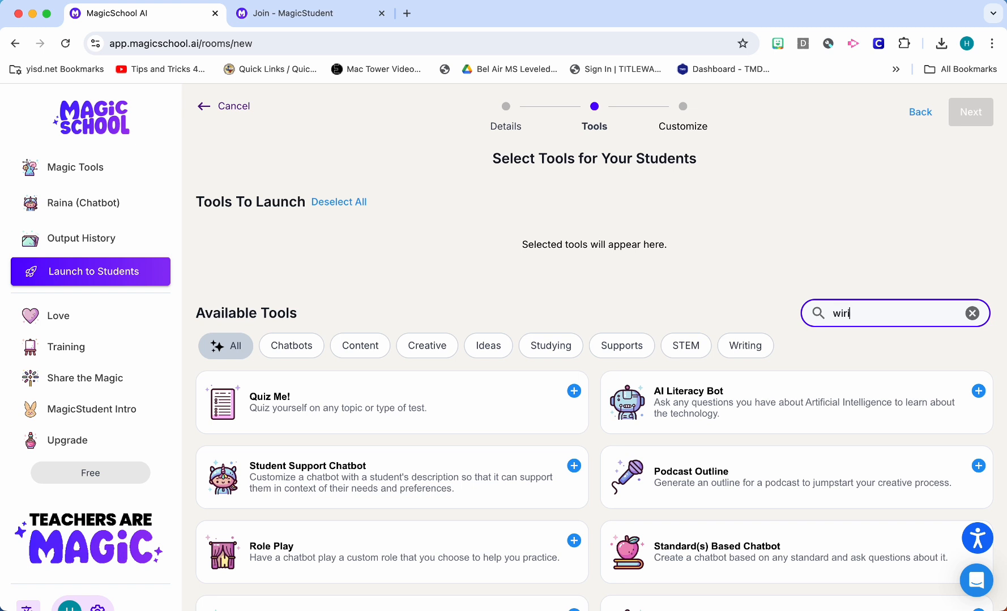
key(BackSpace)
text(iting f)
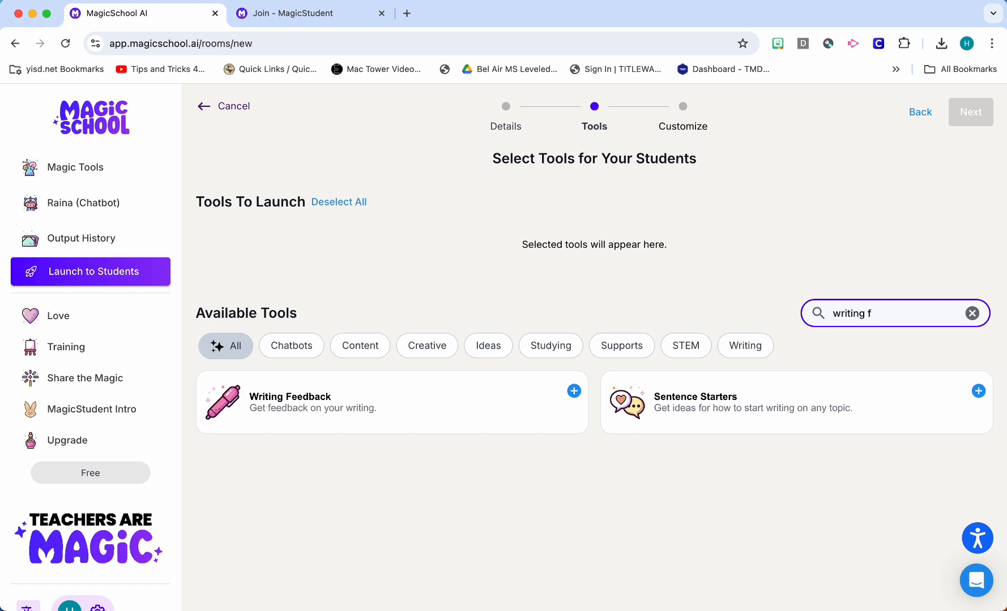
mouse_move(403, 409)
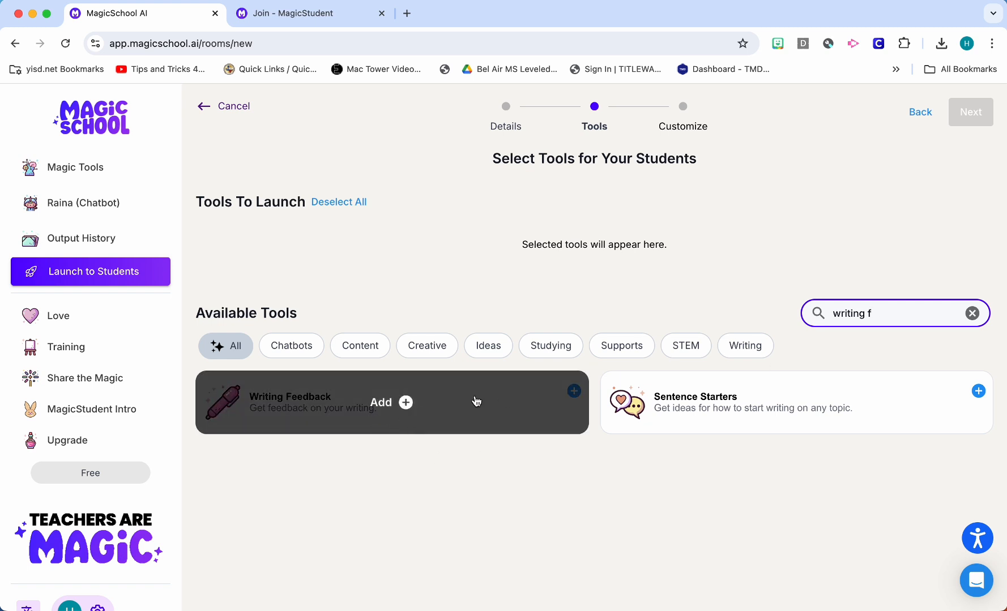
click(405, 402)
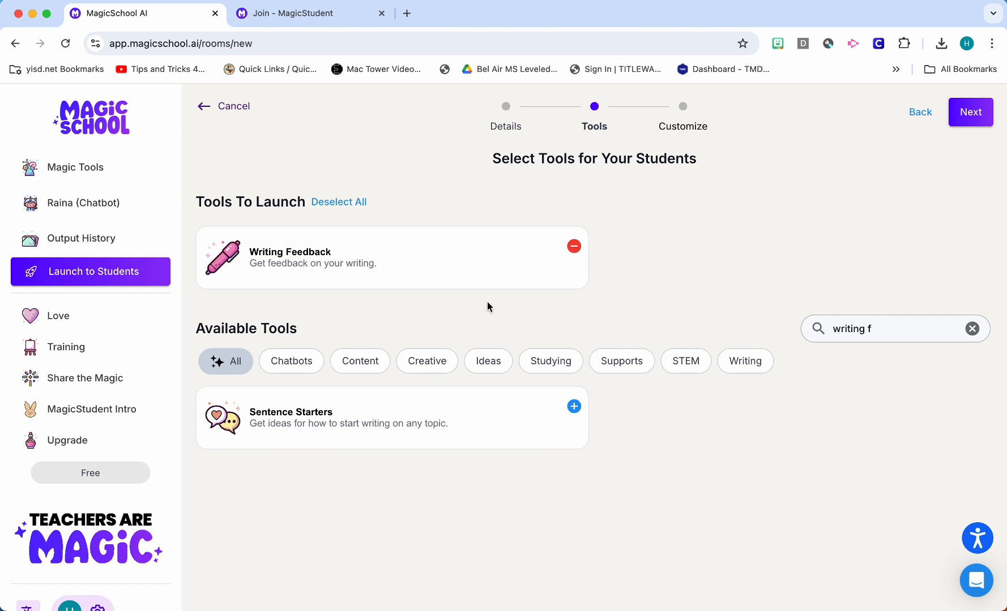
Continue to the customization stage and open the Writing Feedback tool's settings
mouse_move(362, 261)
click(969, 119)
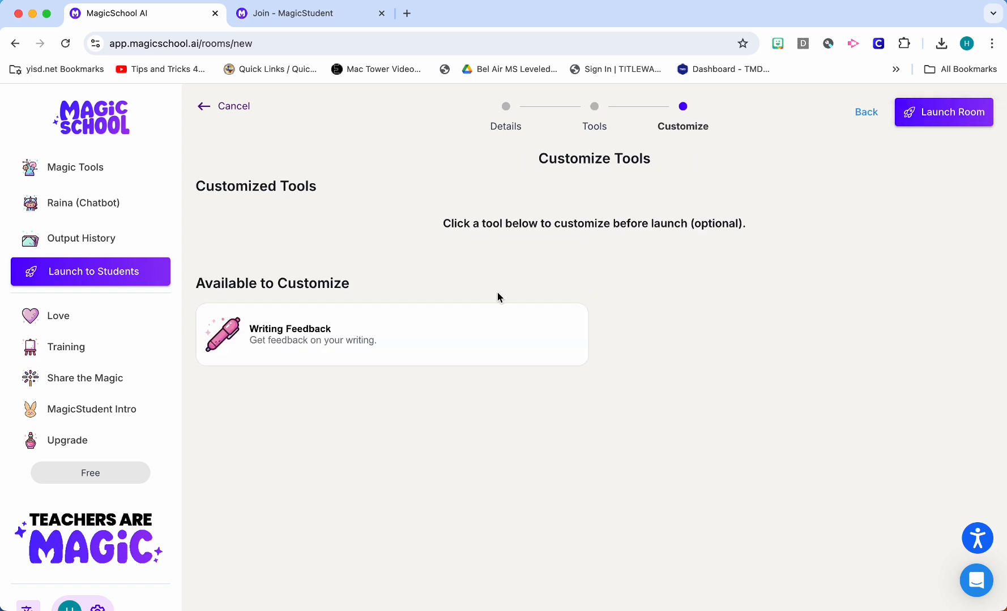
mouse_move(416, 333)
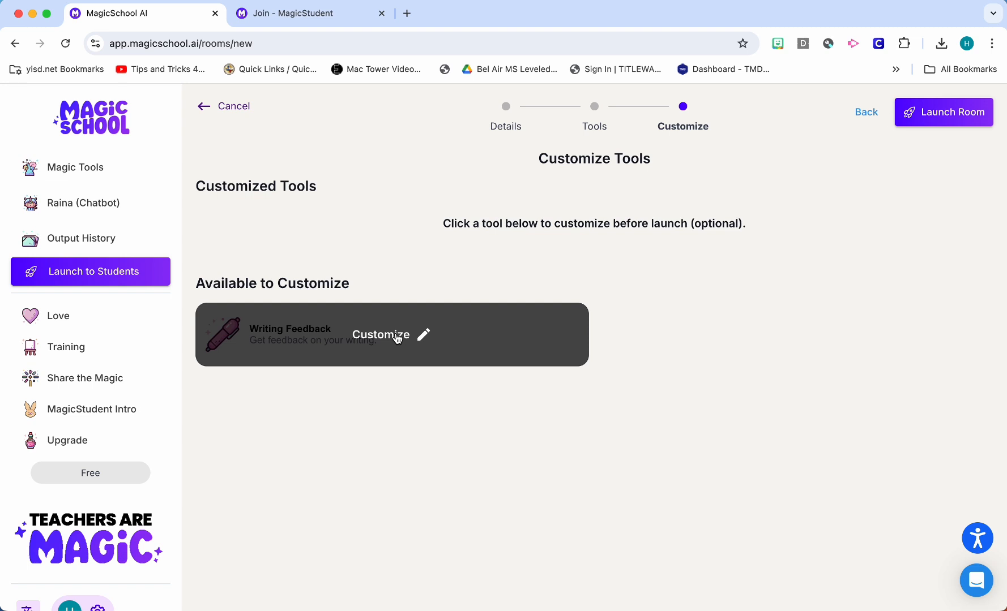
click(397, 335)
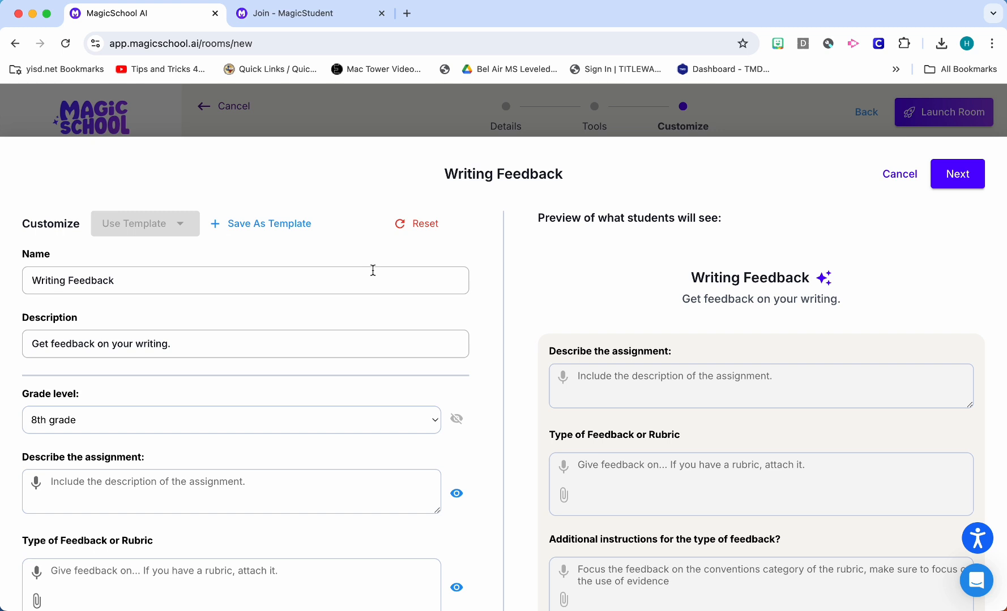
Review the Writing Feedback tool's name, description, grade level, assignment and feedback fields
click(286, 278)
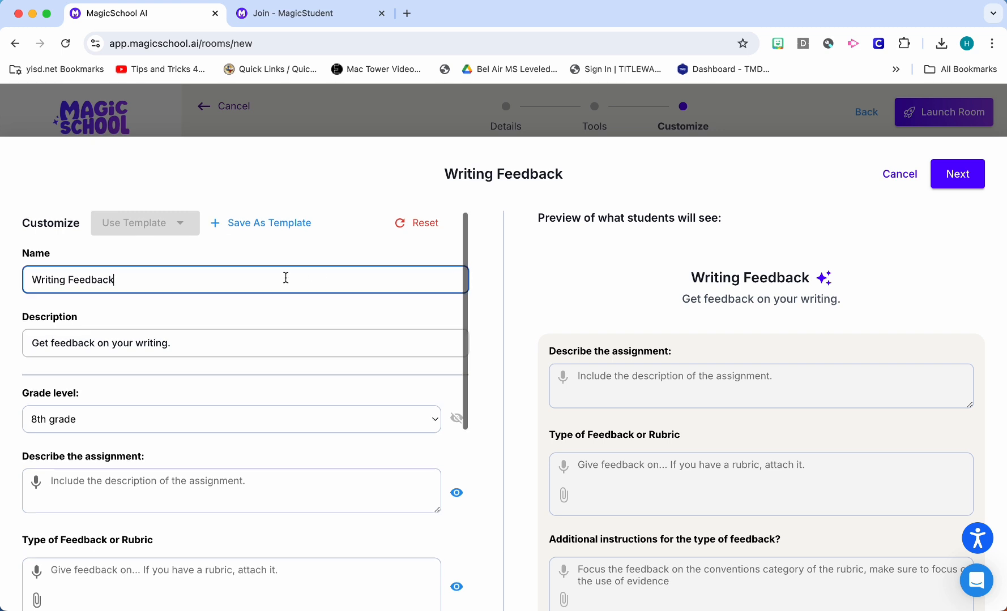
scroll(286, 278, down, 2)
click(221, 305)
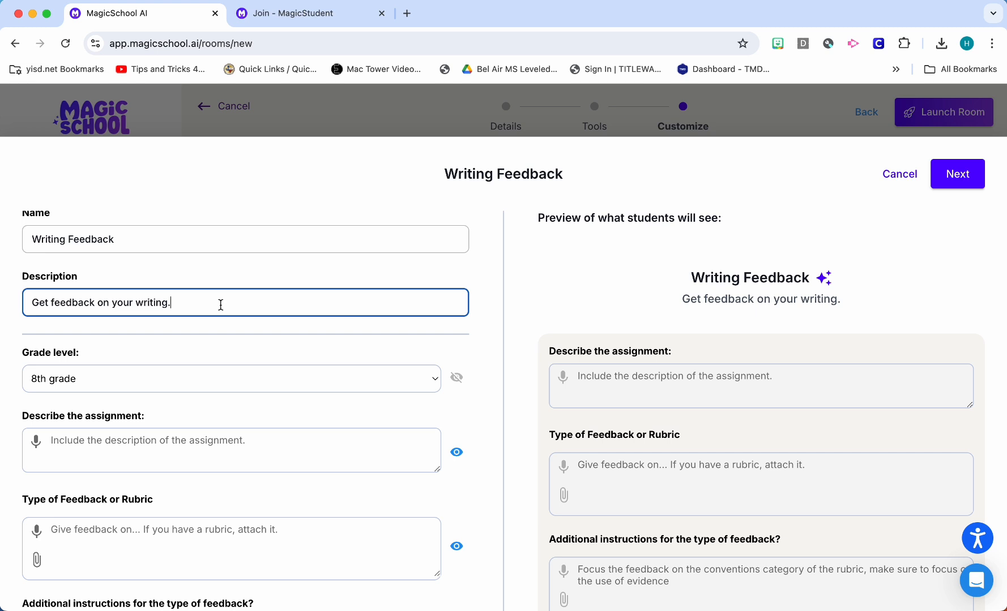
scroll(221, 305, up, 2)
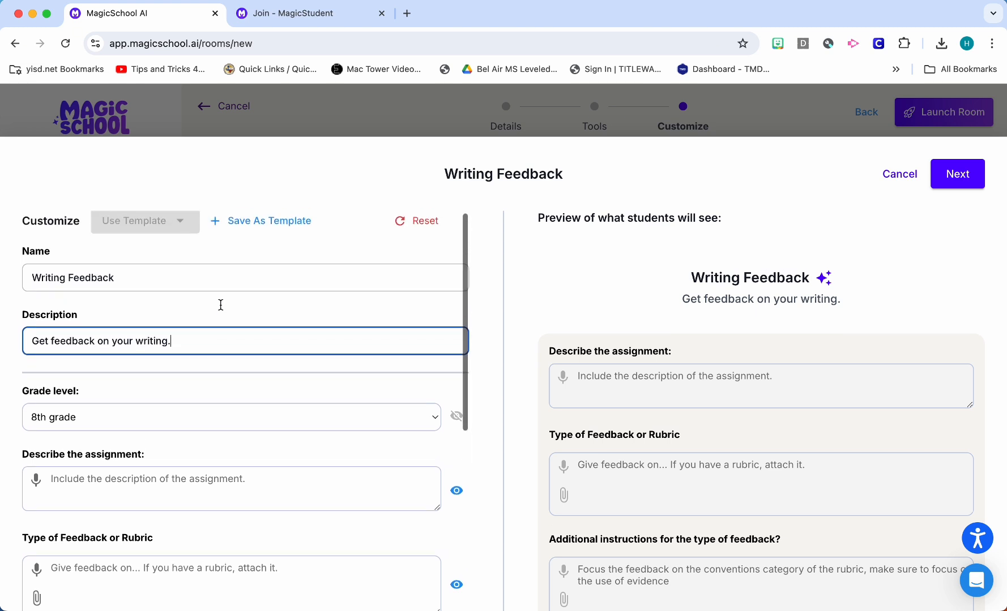
scroll(218, 333, down, 2)
scroll(218, 333, down, 1)
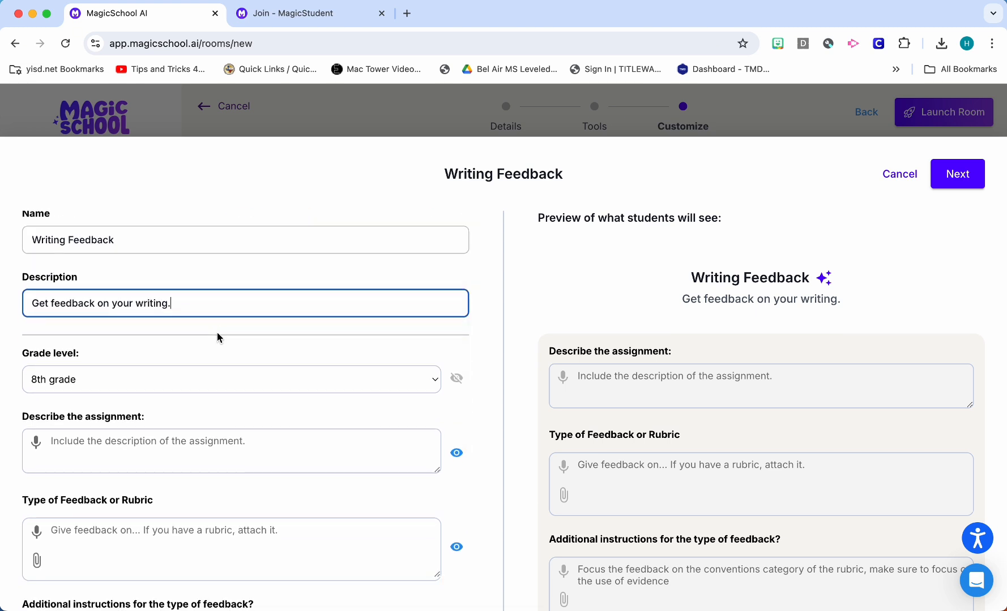
scroll(219, 338, down, 5)
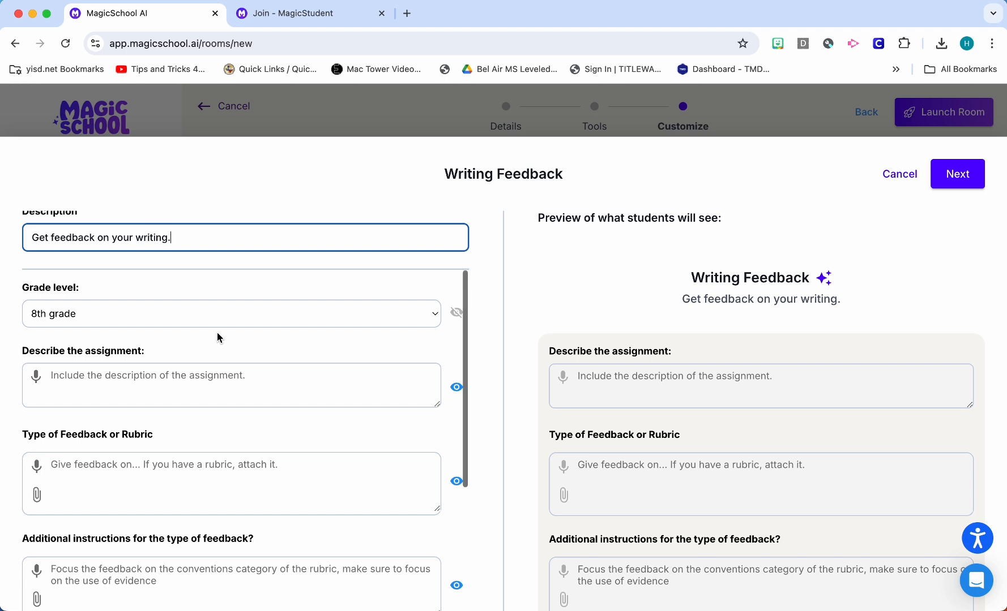
scroll(217, 338, down, 1)
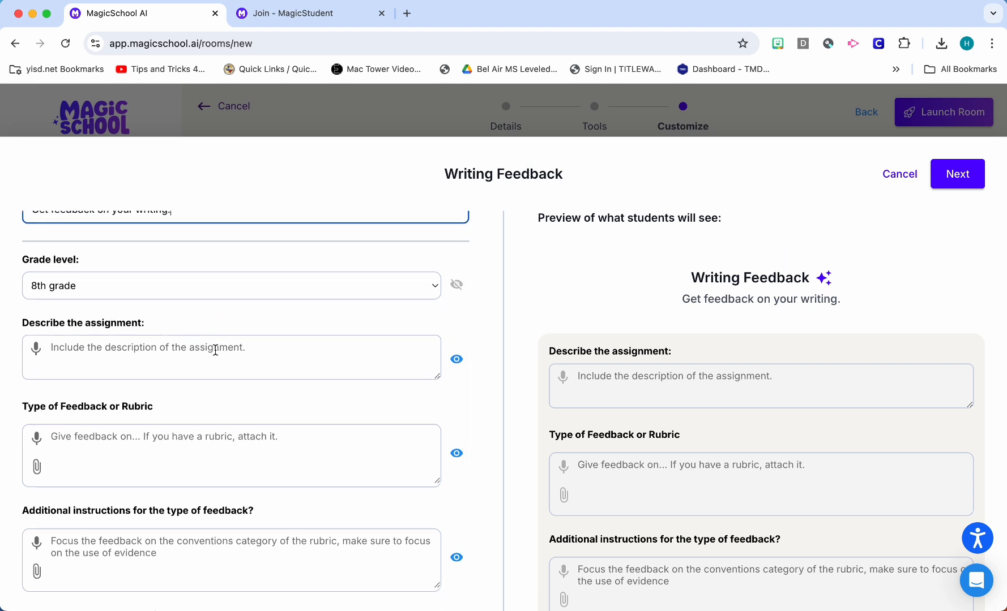
Enter "Write about a time ......" as the Writing Feedback tool's assignment description
click(216, 350)
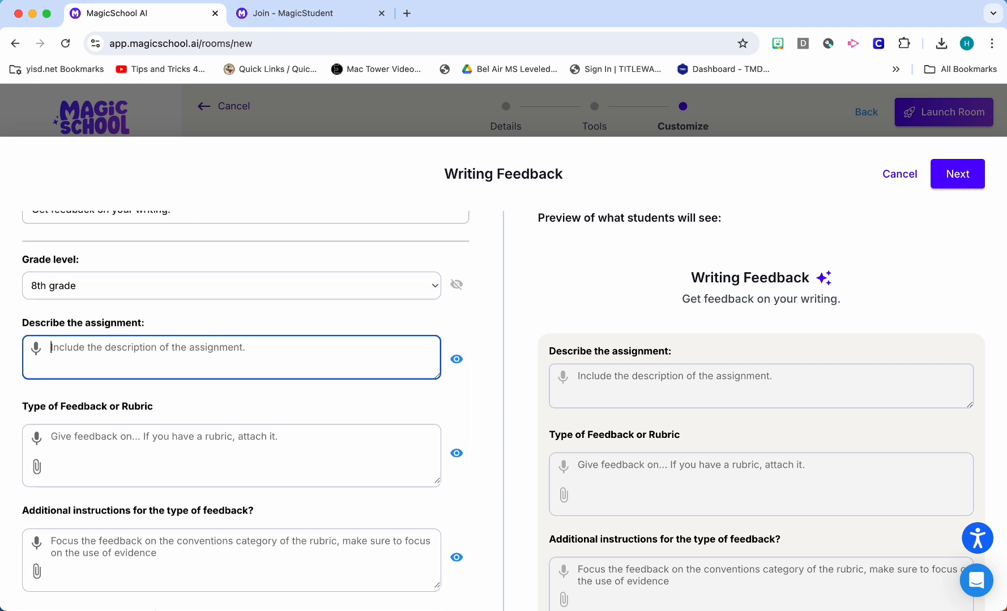
text(Write about a )
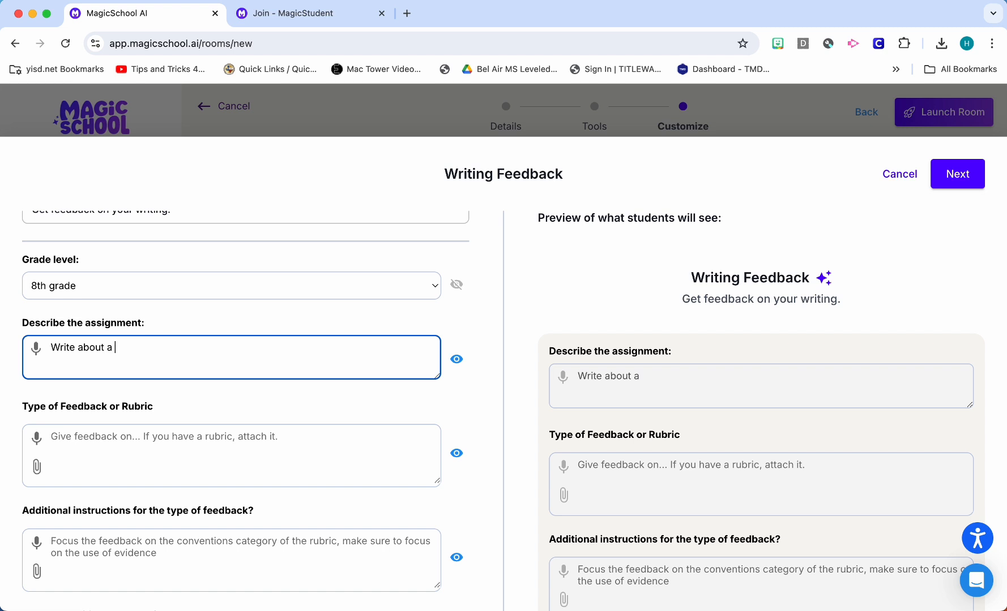
text(time ......)
Hide the Type of Feedback or Rubric field from students, checking its visibility against the student preview
scroll(304, 356, down, 3)
scroll(304, 356, down, 1)
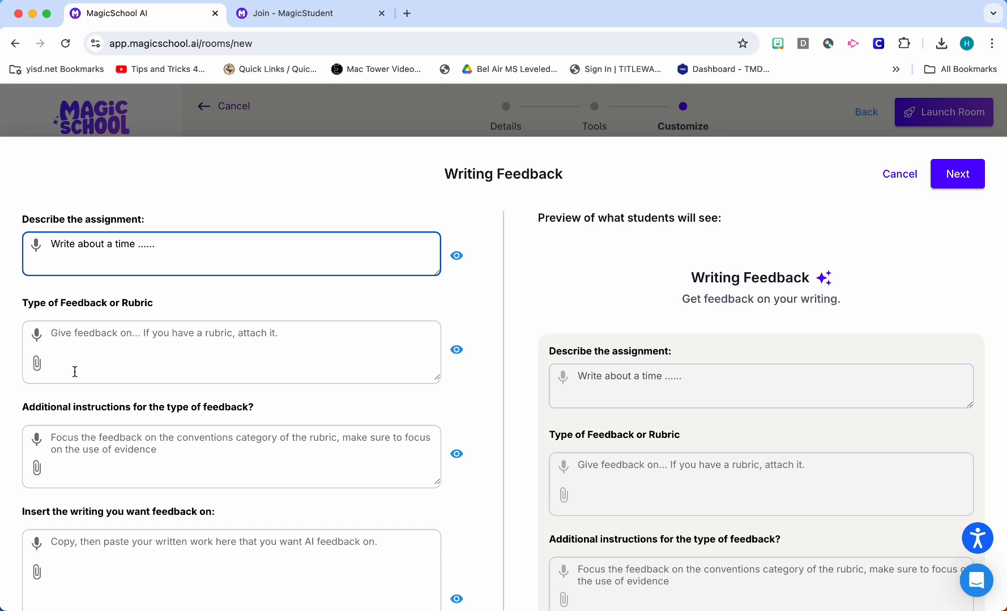
click(458, 351)
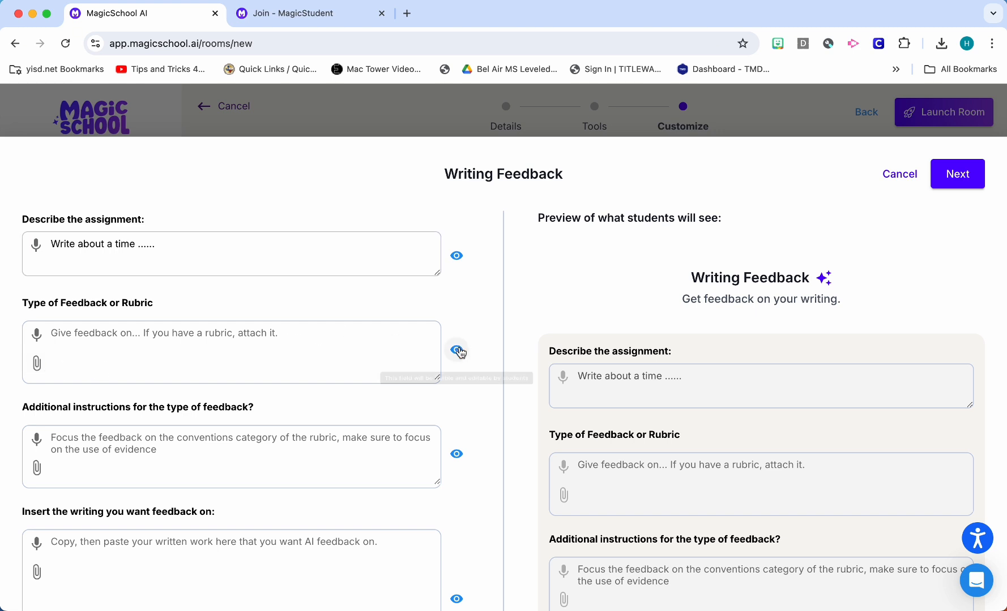
scroll(668, 362, down, 2)
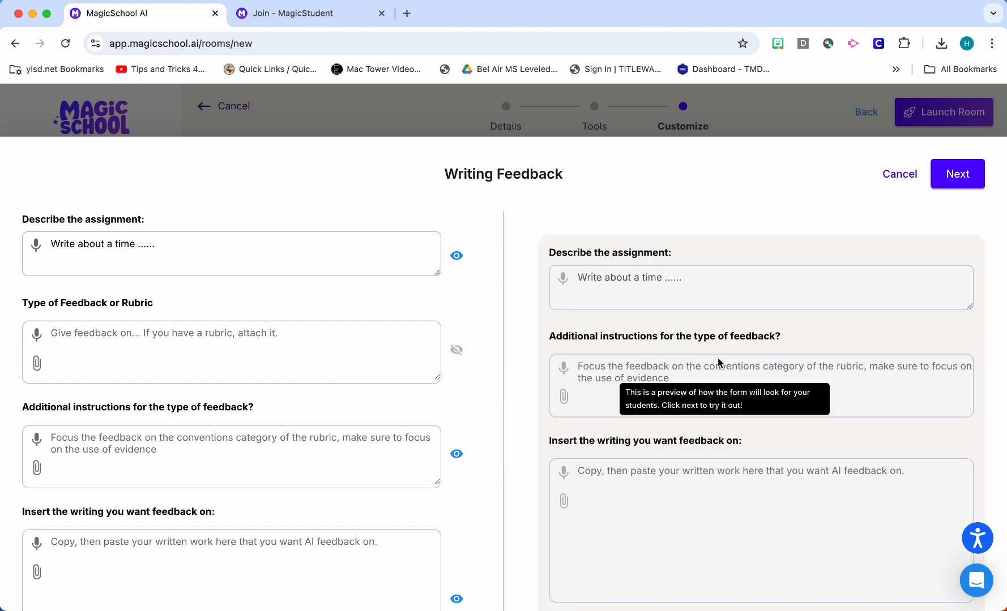
click(458, 352)
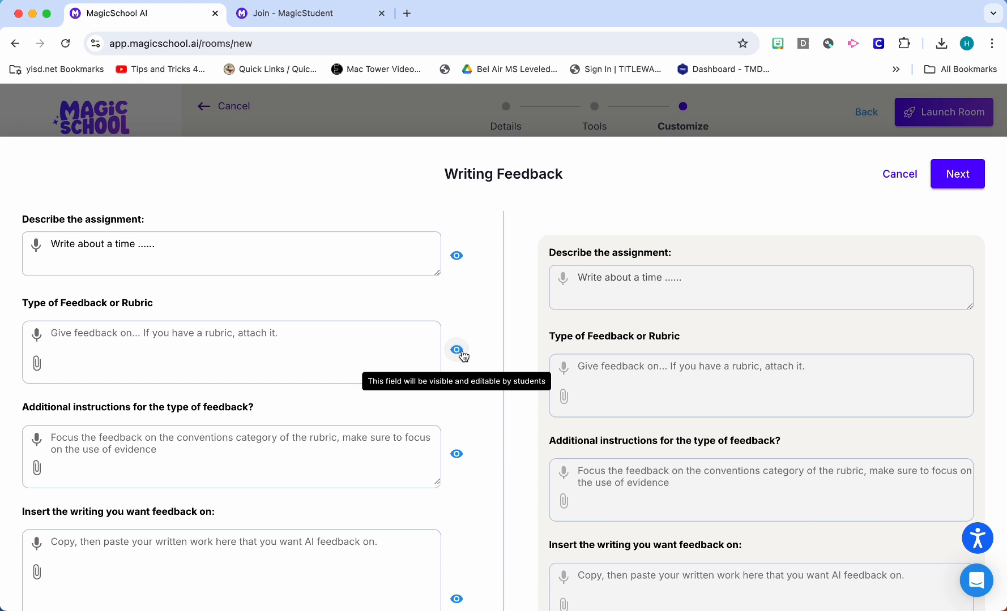
click(461, 353)
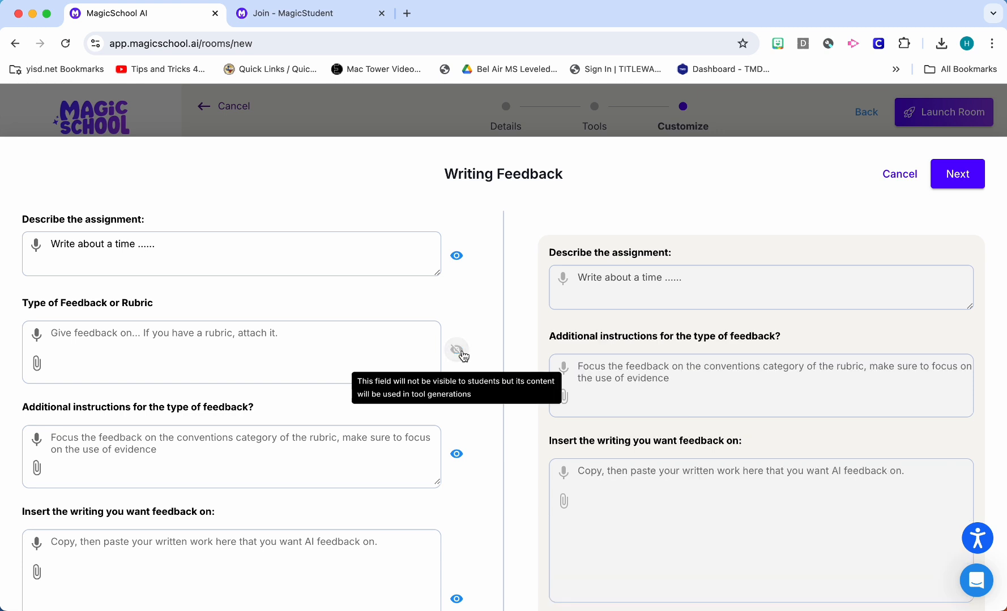
click(459, 352)
click(459, 352)
Compare the tool's customization fields with the preview of what students will see
scroll(351, 404, up, 2)
scroll(286, 262, down, 2)
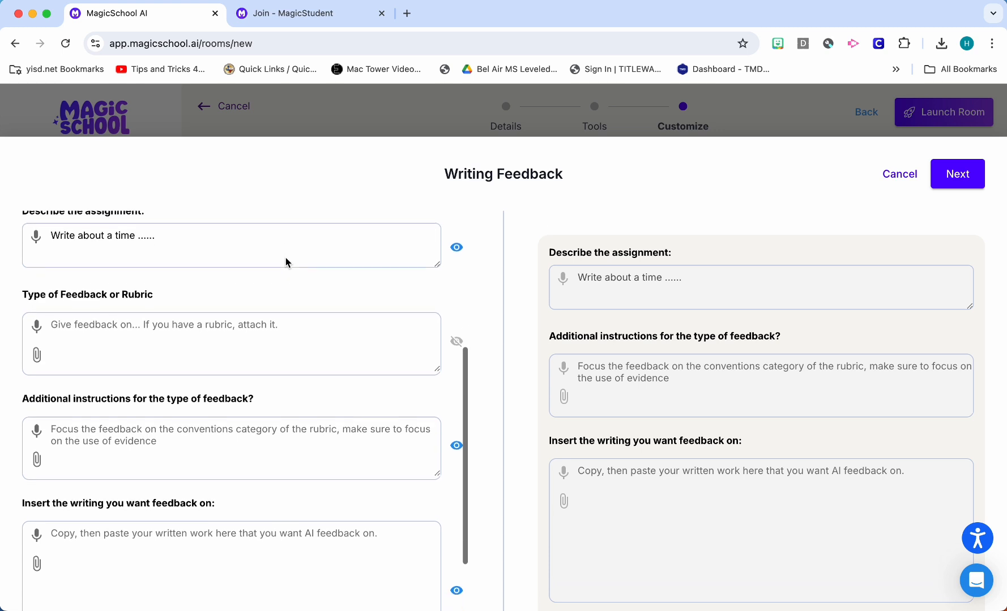
scroll(621, 310, down, 3)
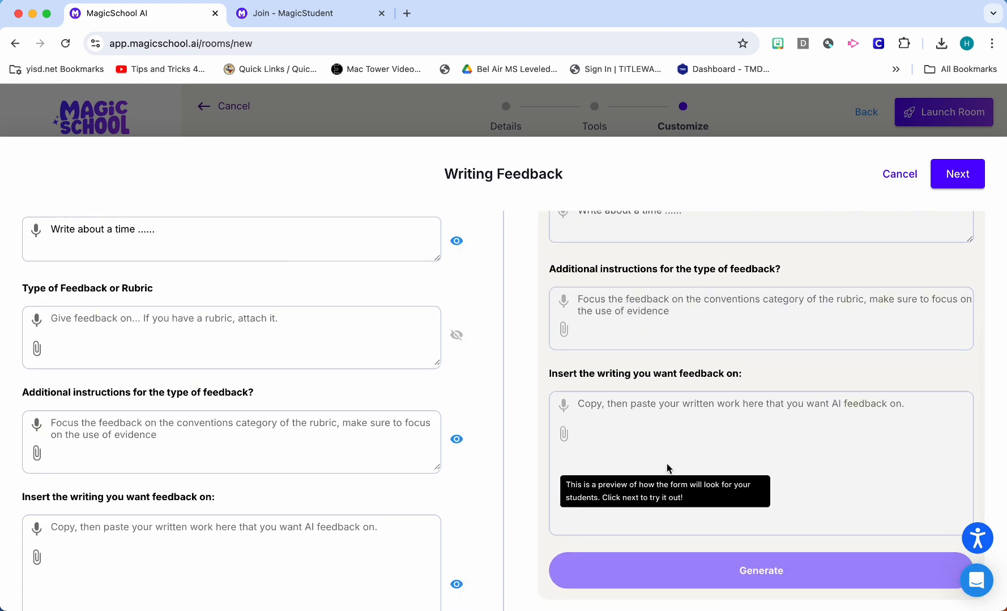
scroll(668, 467, up, 4)
scroll(651, 463, down, 4)
scroll(600, 431, up, 1)
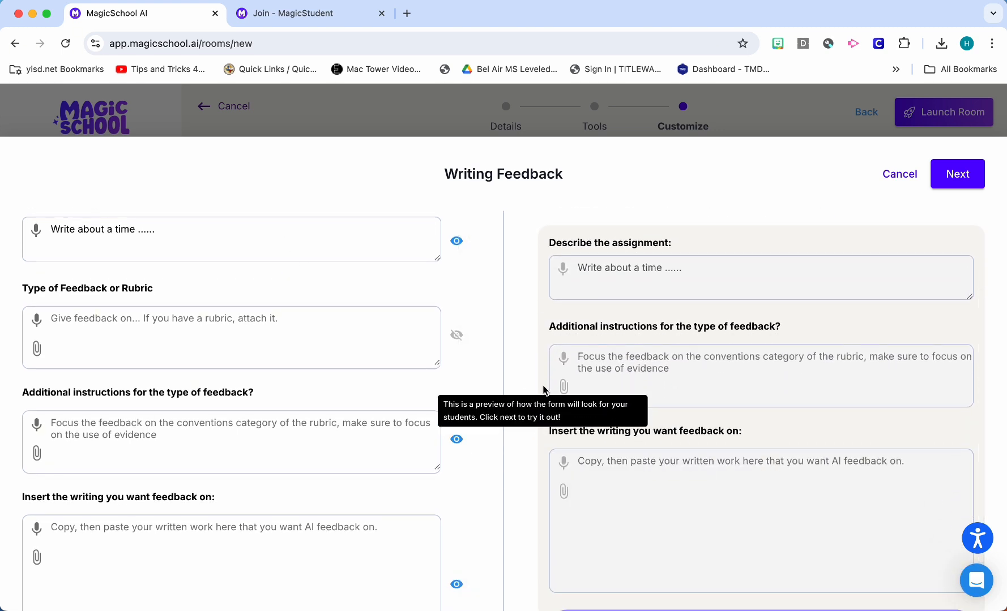
scroll(408, 352, down, 2)
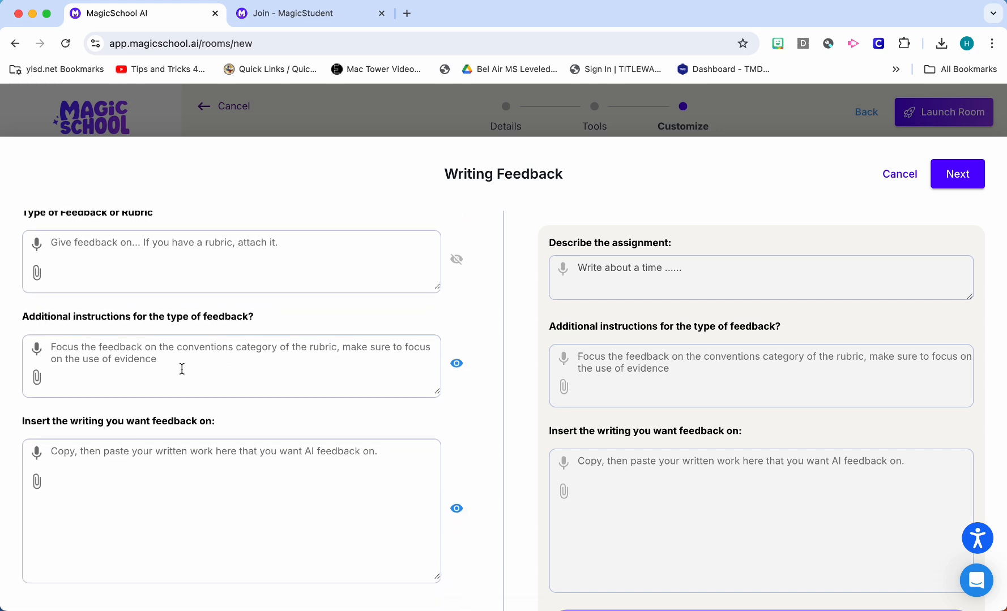
Hide the field for additional feedback instructions from students and keep the rubric field hidden as well
scroll(213, 366, up, 2)
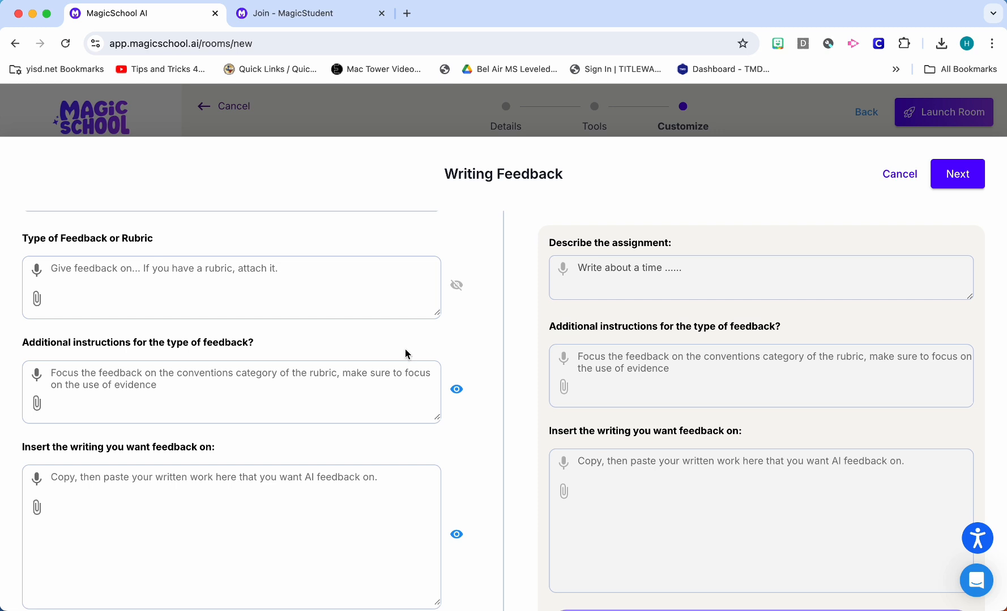
click(456, 389)
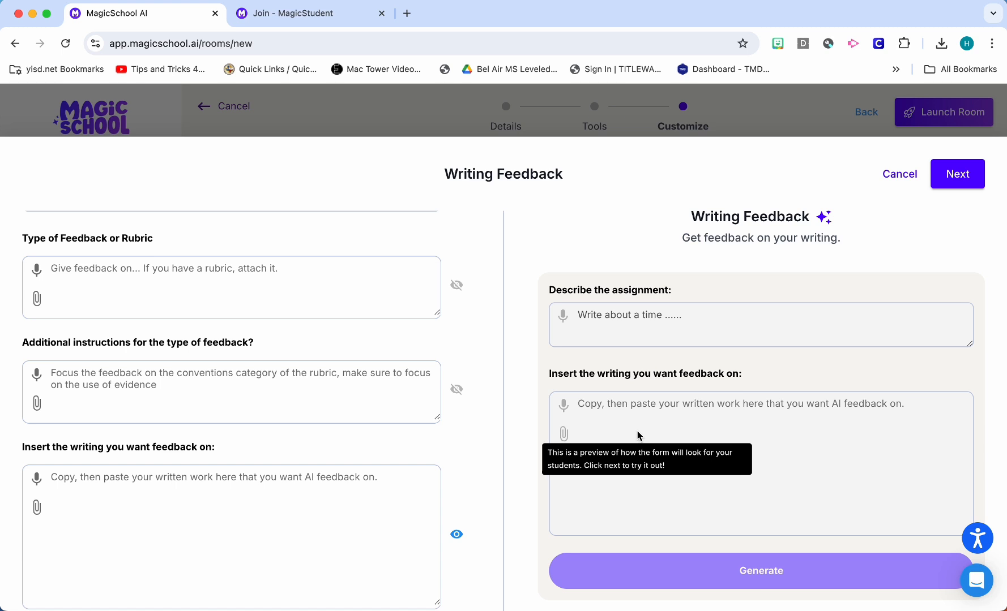
click(456, 389)
click(456, 389)
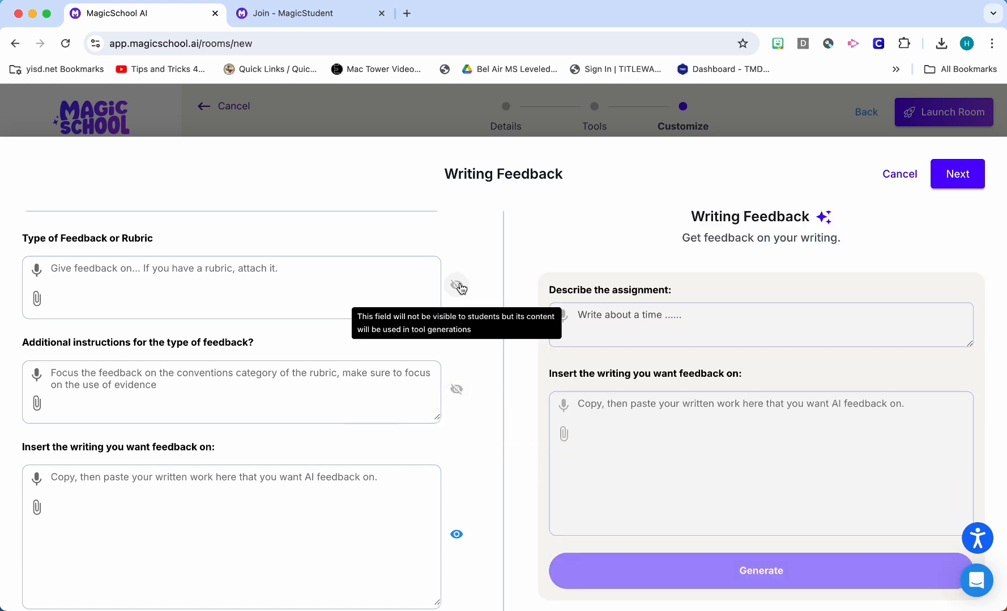
click(456, 287)
click(459, 287)
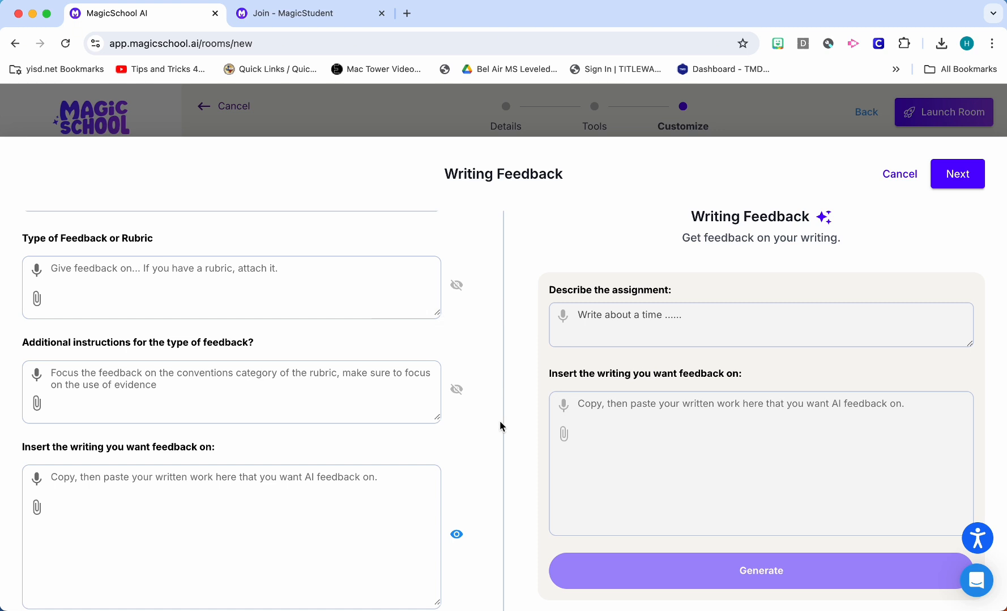
Clear the sample text from the assignment description field
scroll(372, 473, down, 1)
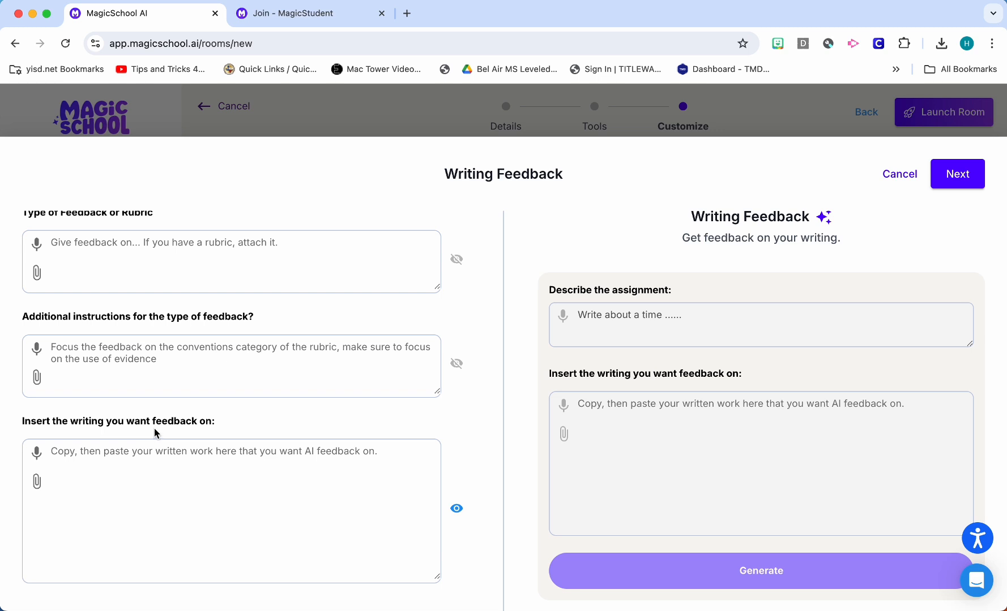
click(270, 474)
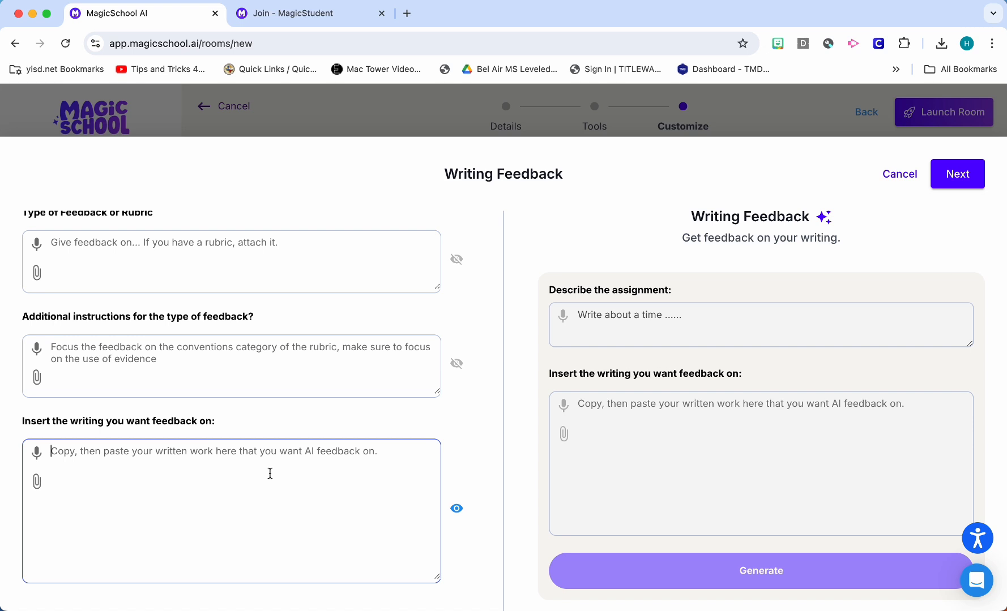
scroll(270, 474, up, 2)
scroll(271, 474, down, 2)
scroll(270, 474, up, 3)
scroll(270, 474, up, 4)
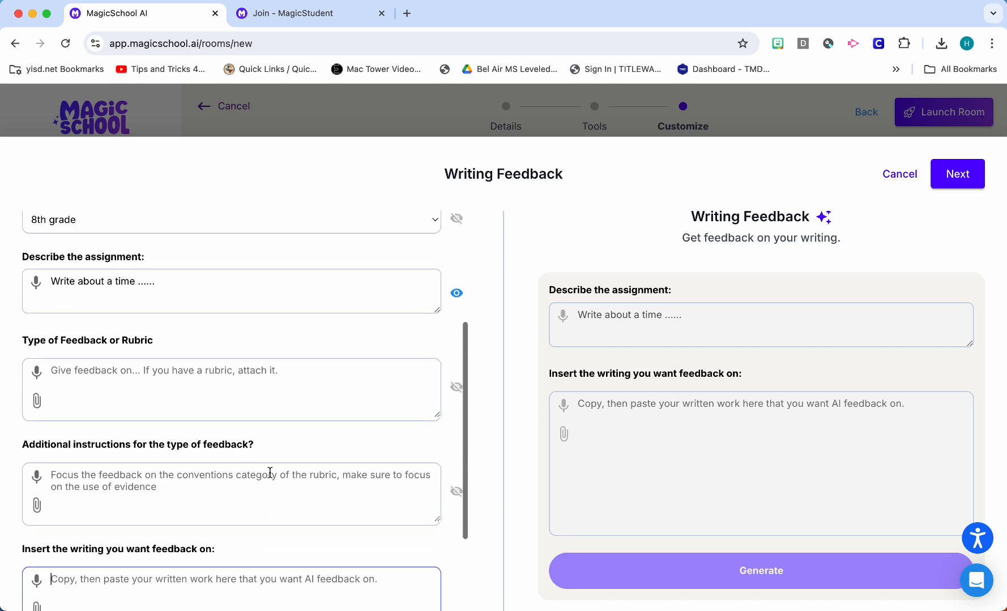
click(165, 324)
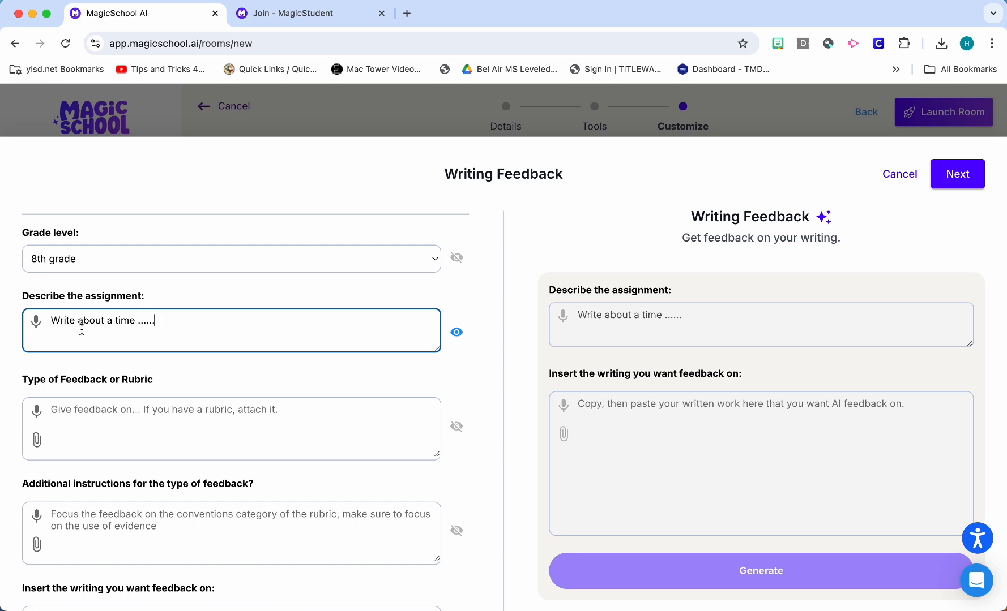
triple_click(52, 324)
key(BackSpace)
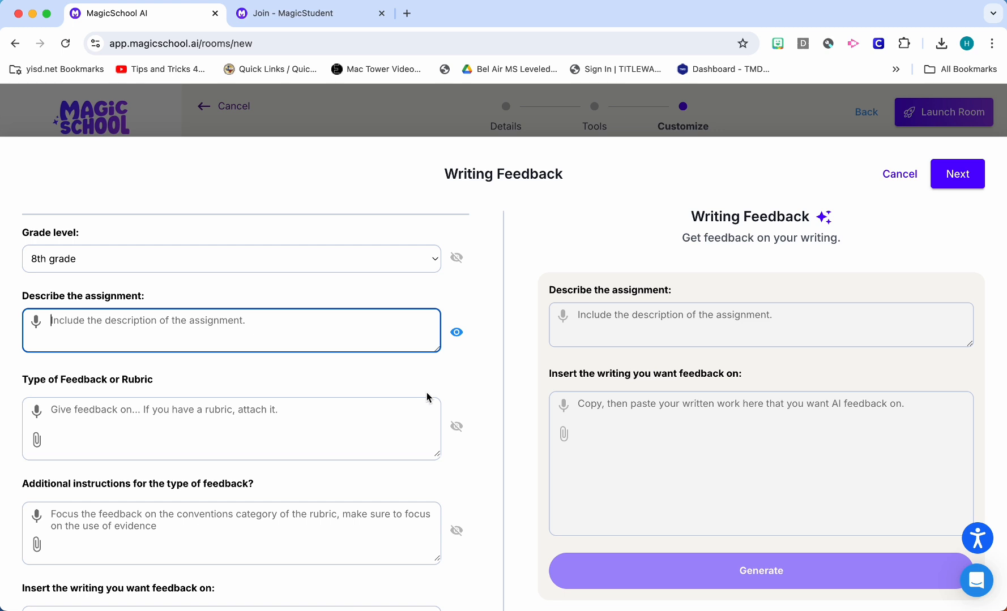
Look over the customized fields once more and proceed to the test stage of the customization
scroll(427, 392, down, 5)
scroll(426, 392, up, 3)
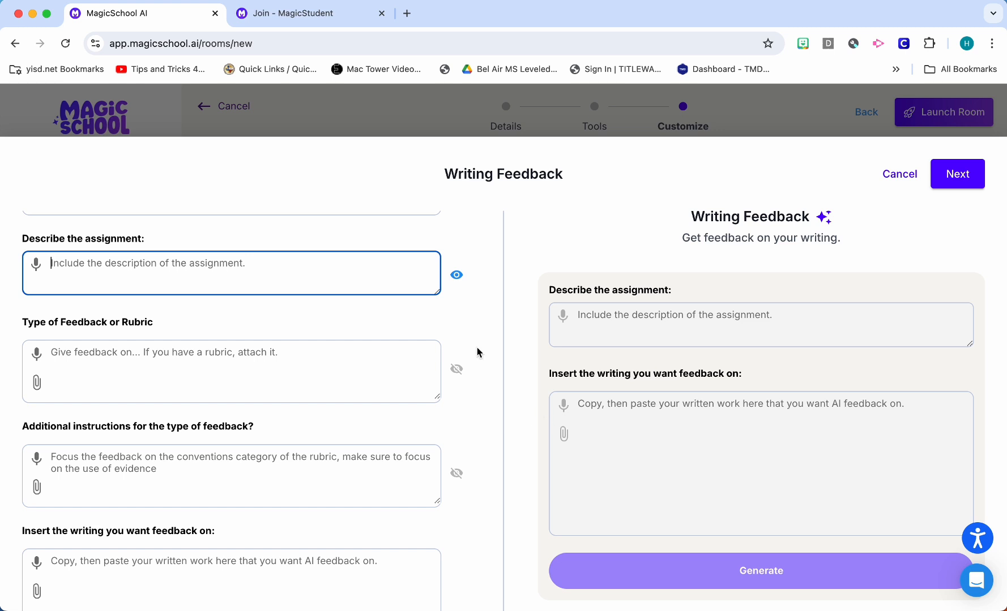
scroll(334, 354, up, 3)
scroll(302, 221, down, 5)
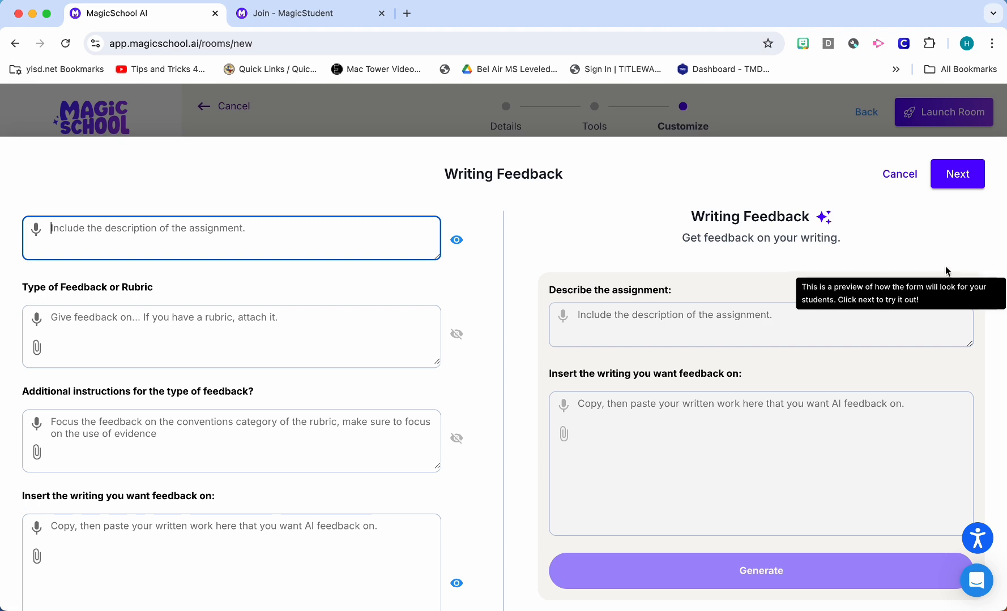
click(964, 180)
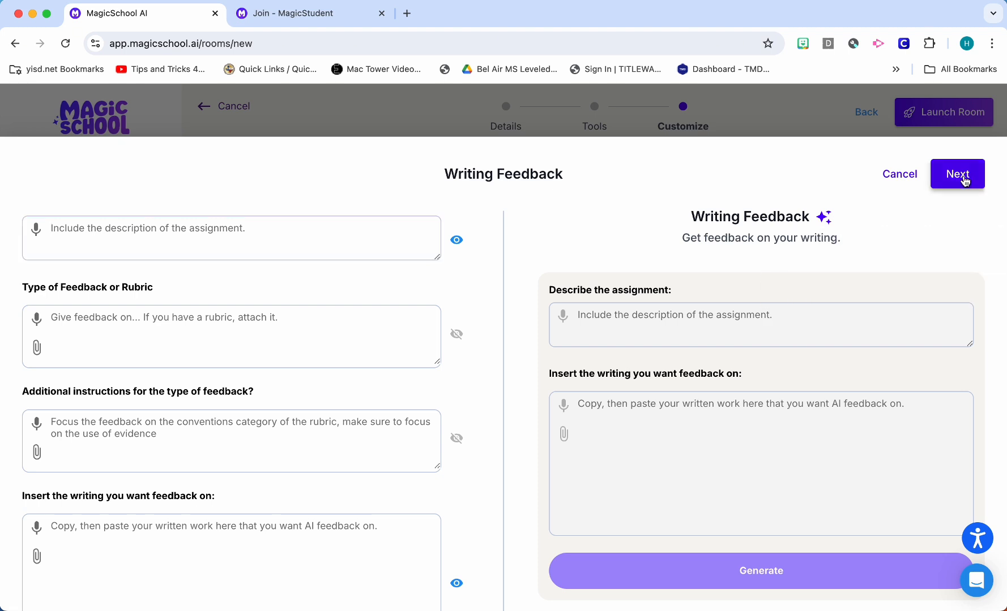
Check the student form on the customization test page and finish customizing the Writing Feedback tool
scroll(861, 229, down, 1)
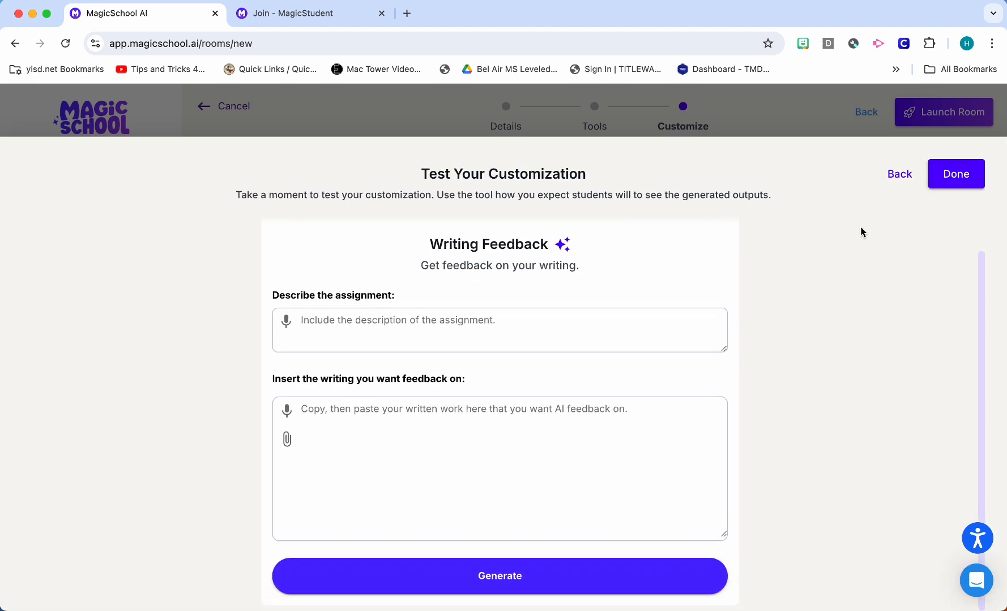
scroll(860, 232, up, 1)
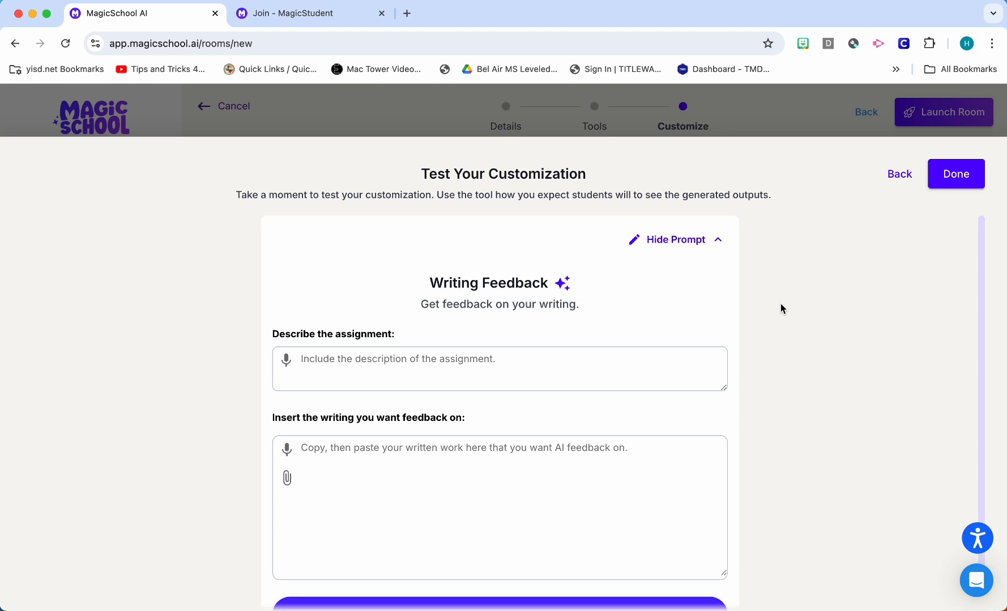
scroll(780, 306, down, 1)
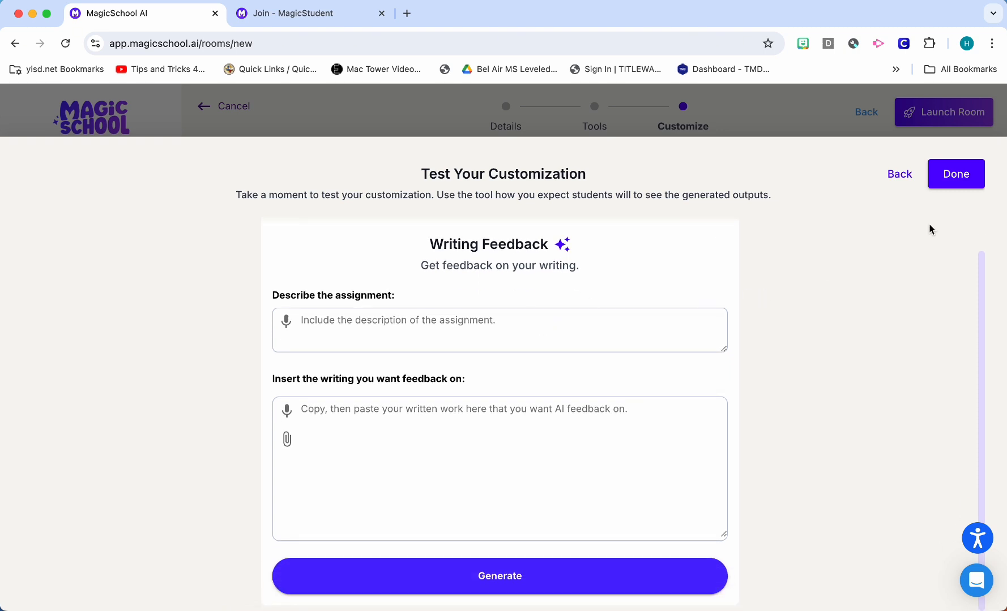
click(958, 184)
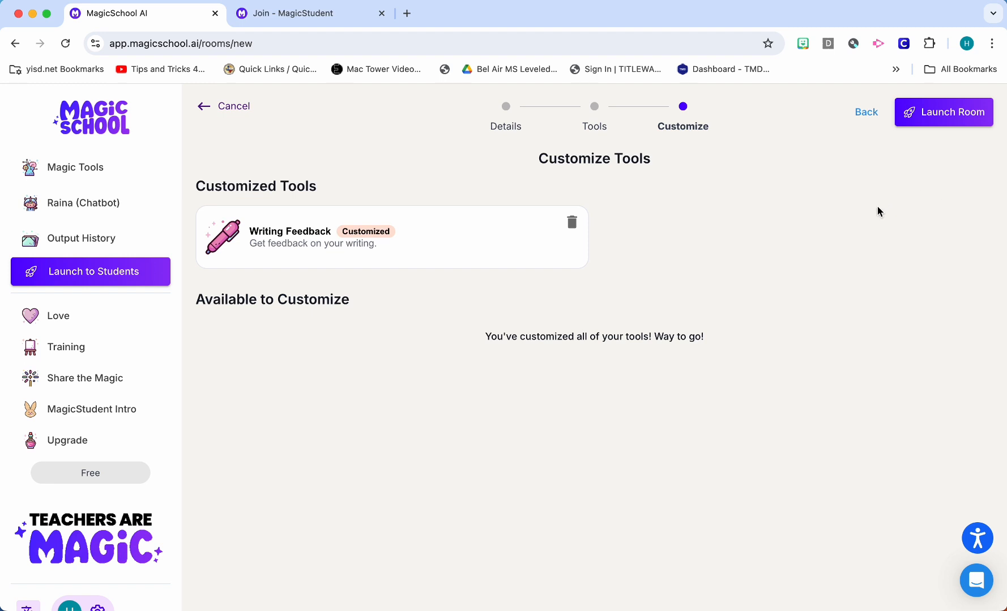
Launch the room to students and open its join URL for sharing
click(938, 113)
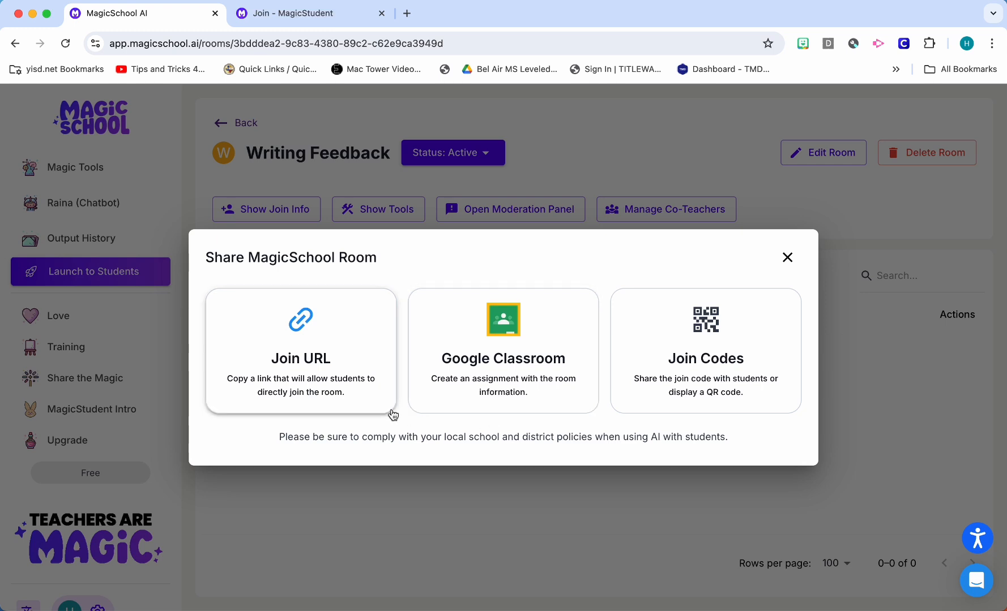
click(341, 347)
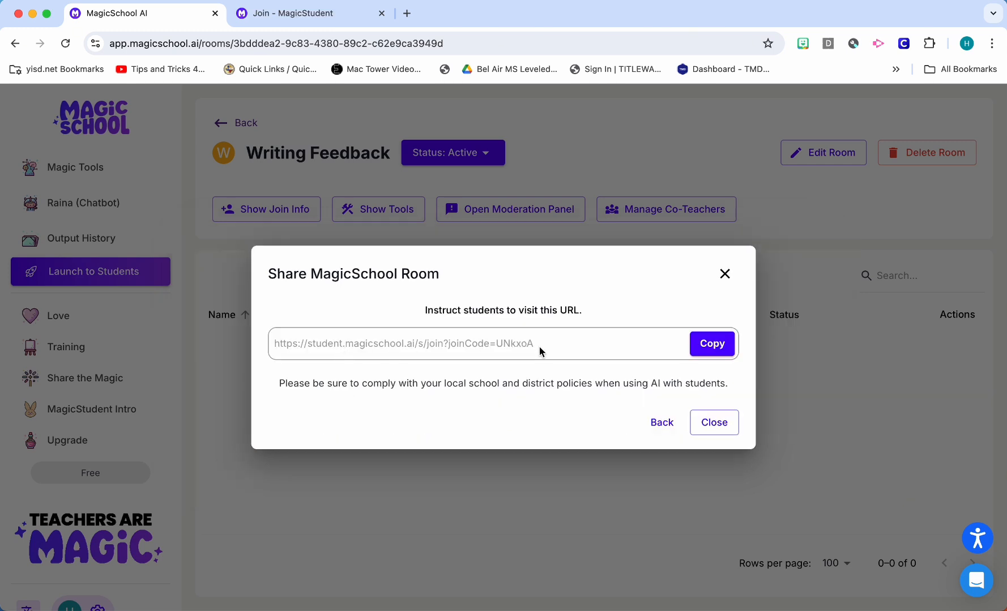
Point out the room's join URL, close the sharing dialog and reopen the join options for the Writing Feedback room
drag(549, 343, 273, 344)
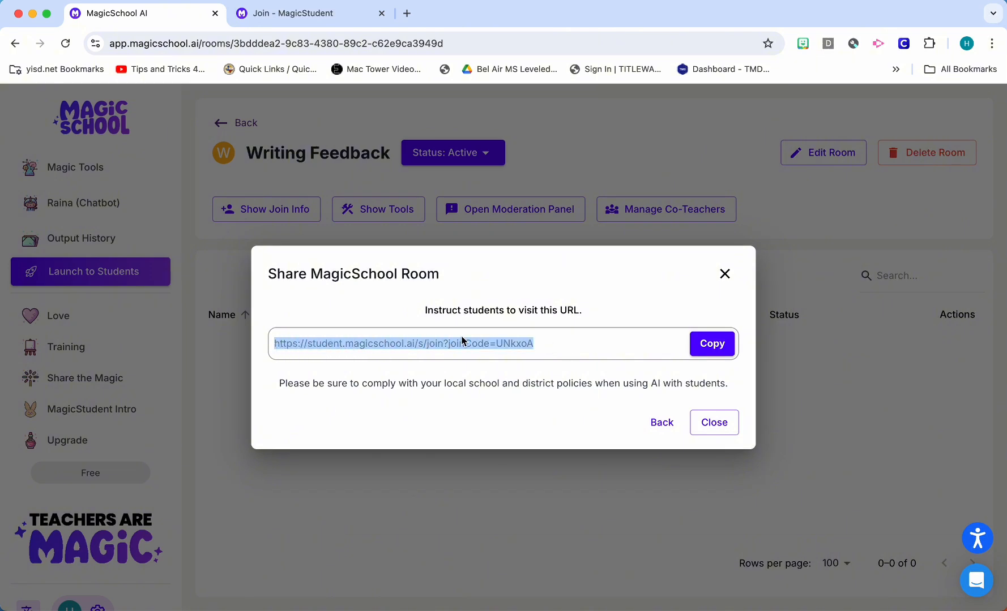
click(567, 347)
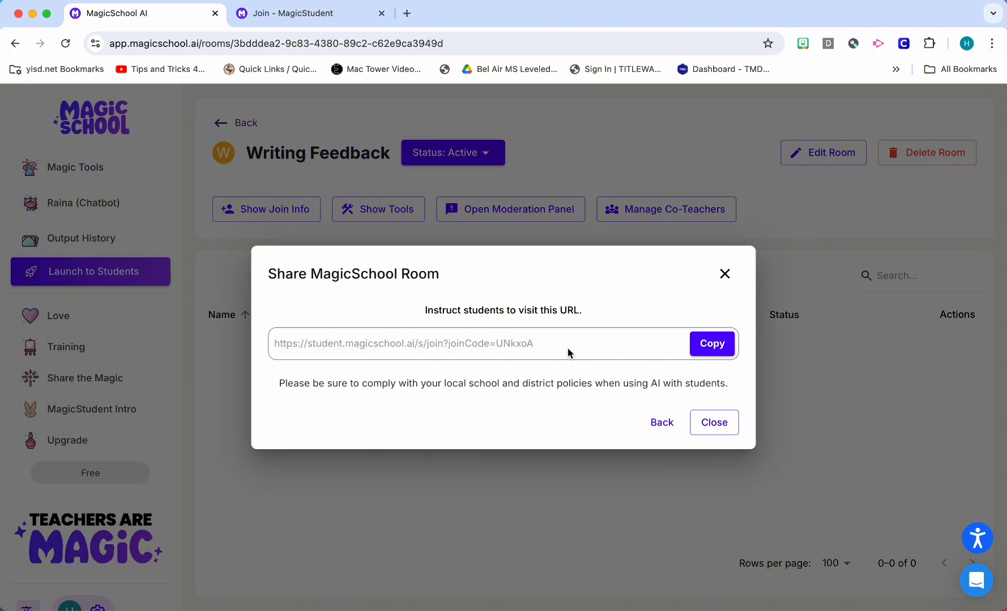
click(725, 276)
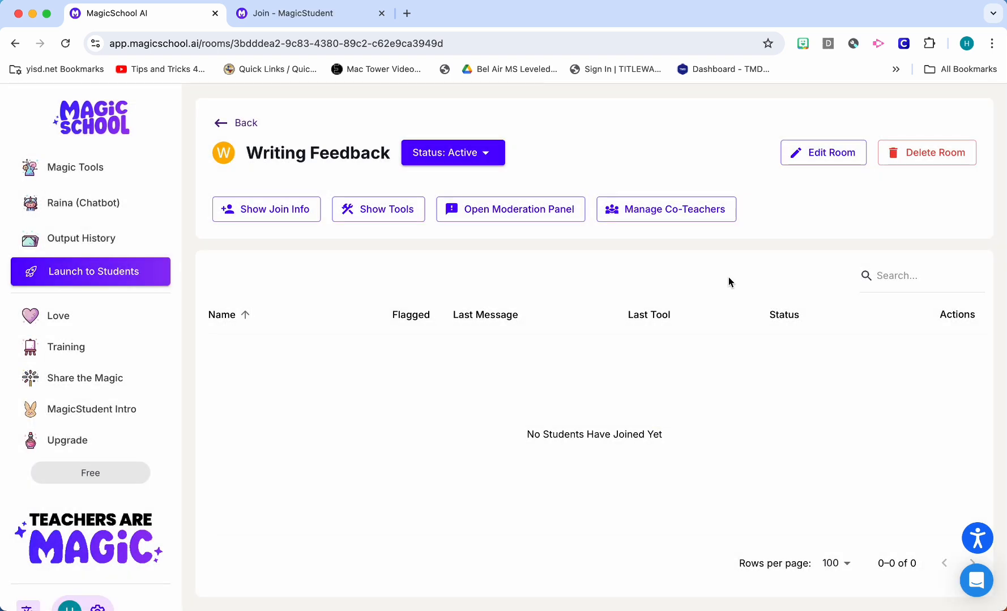
click(301, 219)
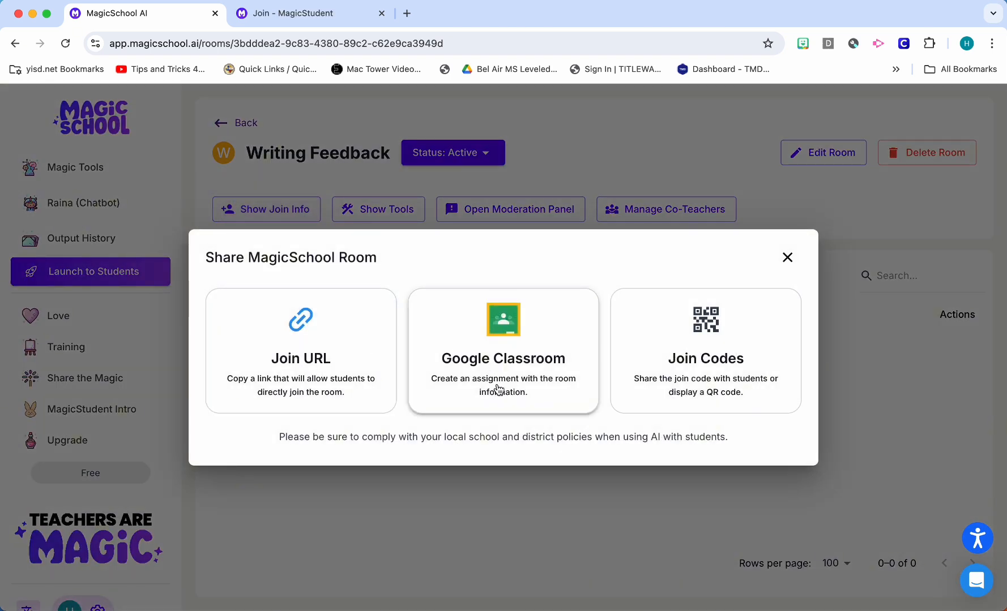
On the student join page, enter the student's full name followed by the class period 1st and join the room
click(347, 19)
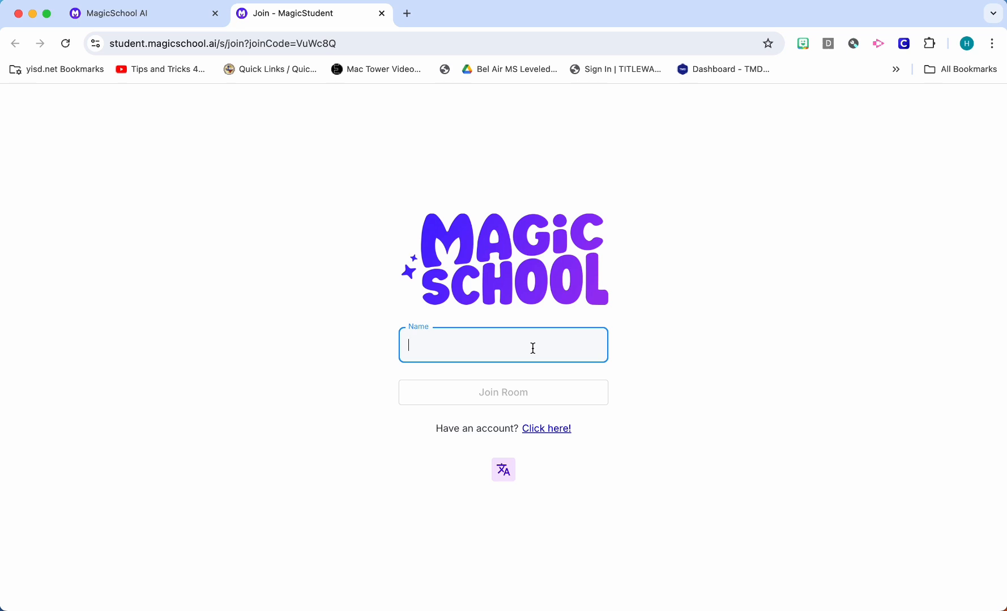
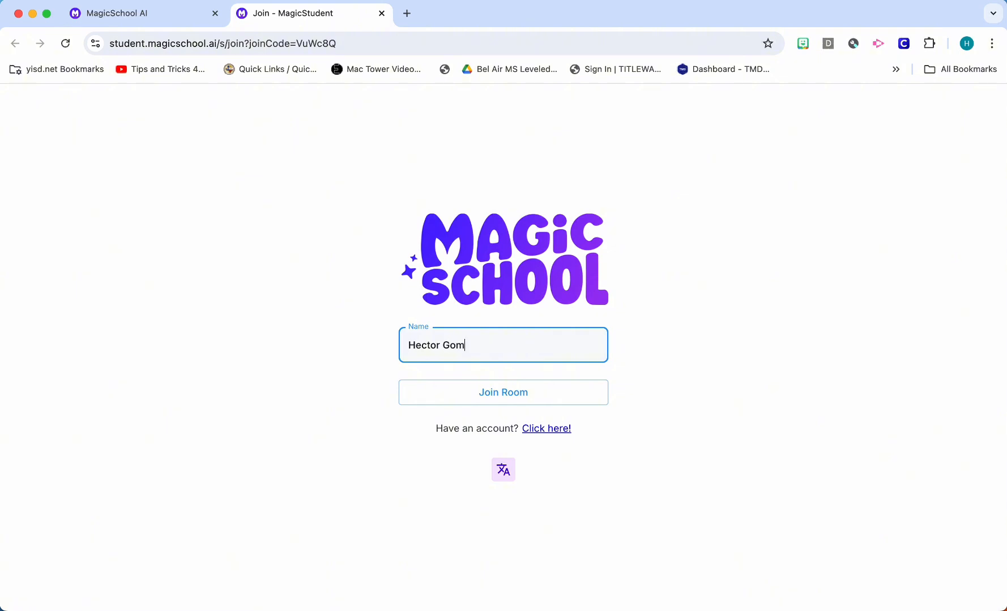
click(682, 334)
click(515, 349)
text(1st)
key(BackSpace)
key(BackSpace)
key(BackSpace)
text(2nd)
key(BackSpace)
key(BackSpace)
key(BackSpace)
text(1st)
click(588, 398)
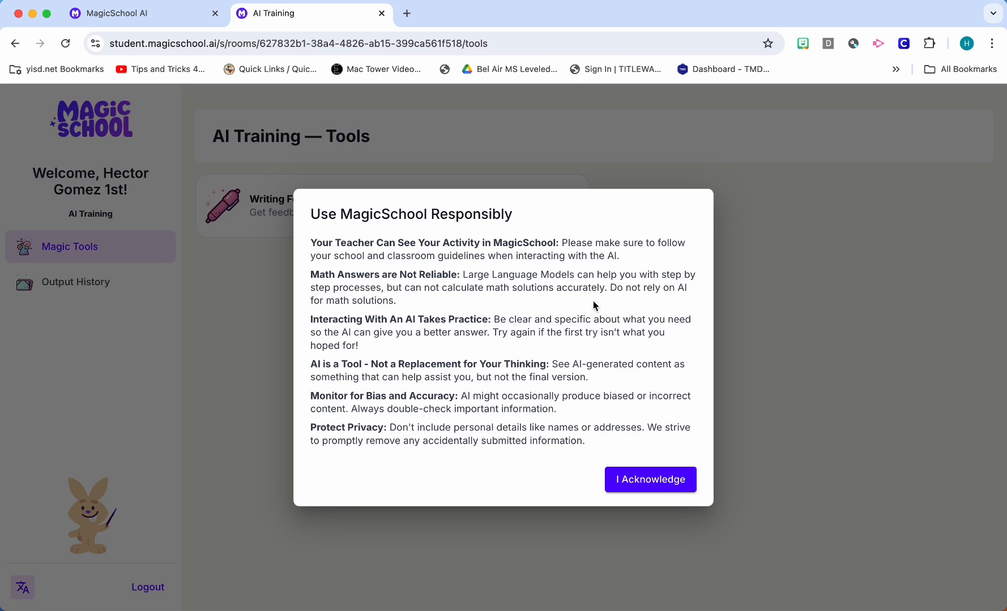
Acknowledge the responsible-use notice and open the Writing Feedback tool in the AI Training student room
click(662, 484)
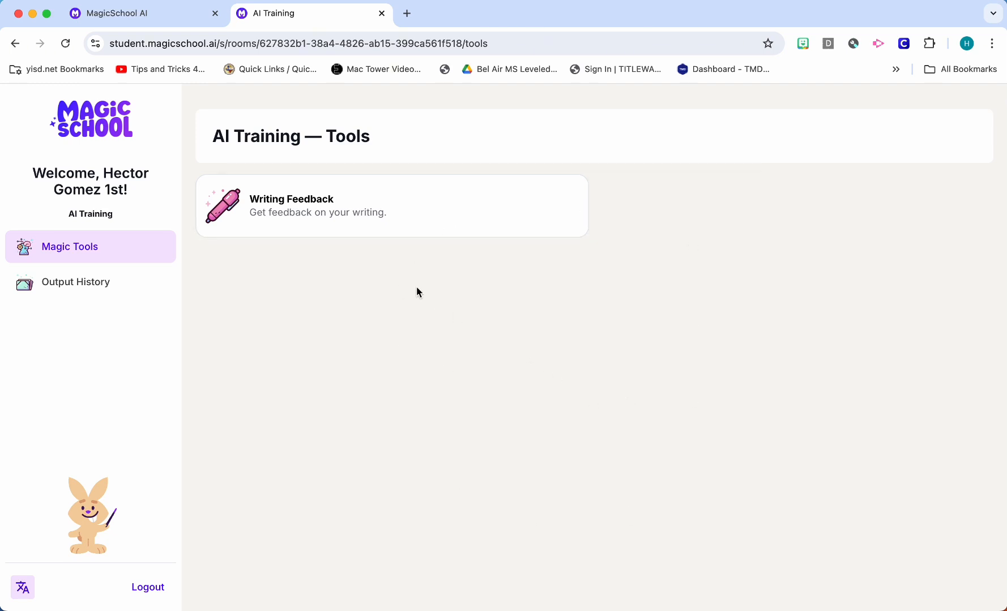
click(390, 230)
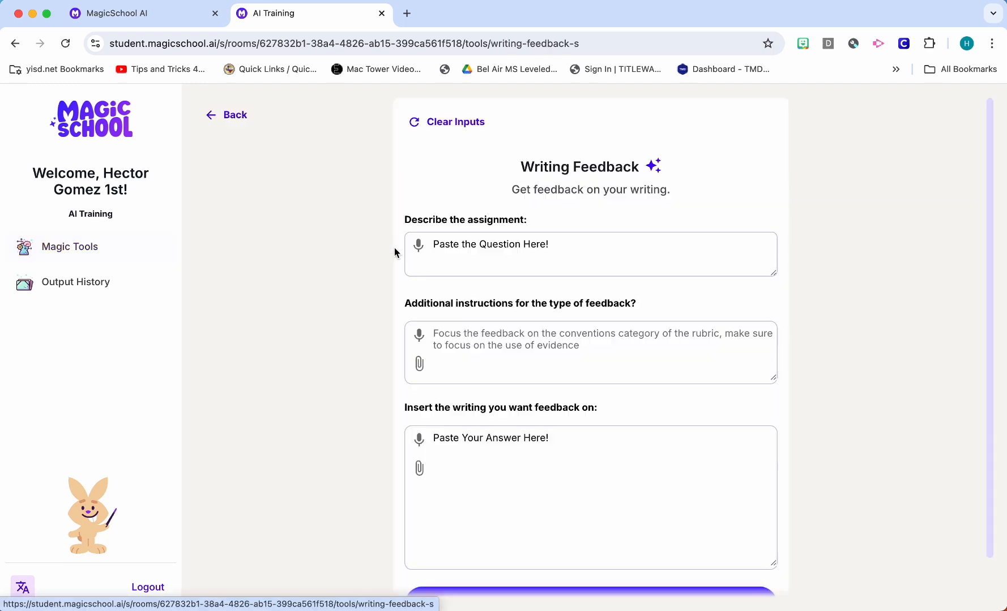
scroll(434, 300, down, 2)
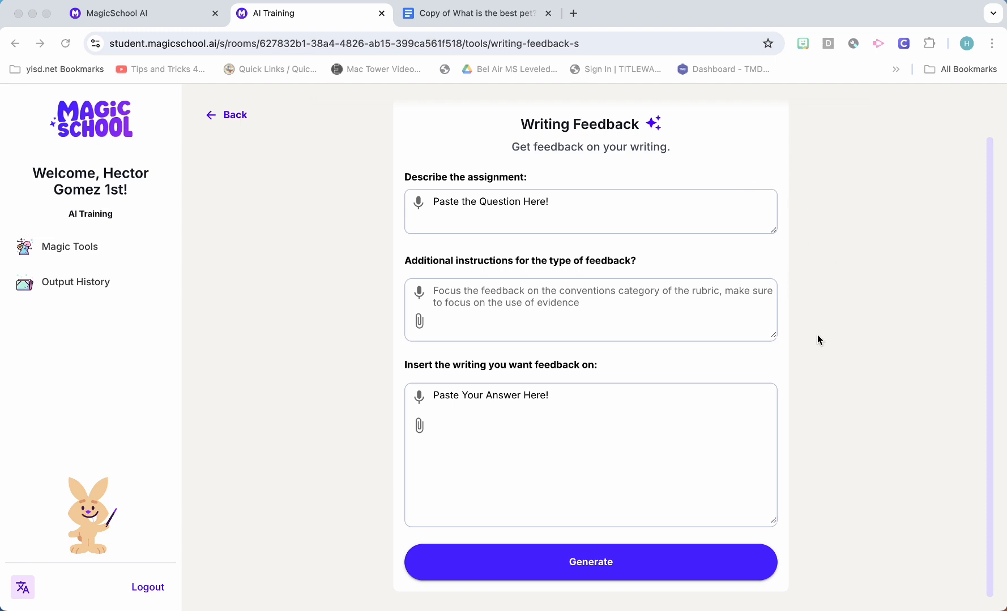
Copy the cats-versus-dogs essay prompt from the Google Docs document and paste it over the placeholder text in the assignment description
click(501, 15)
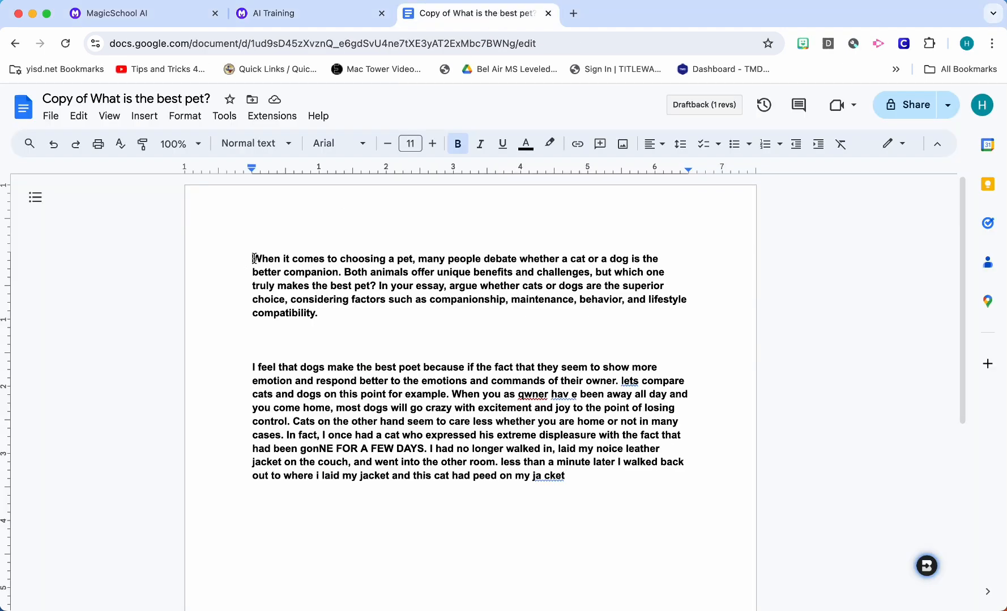
drag(252, 261, 319, 315)
key(cmd+c)
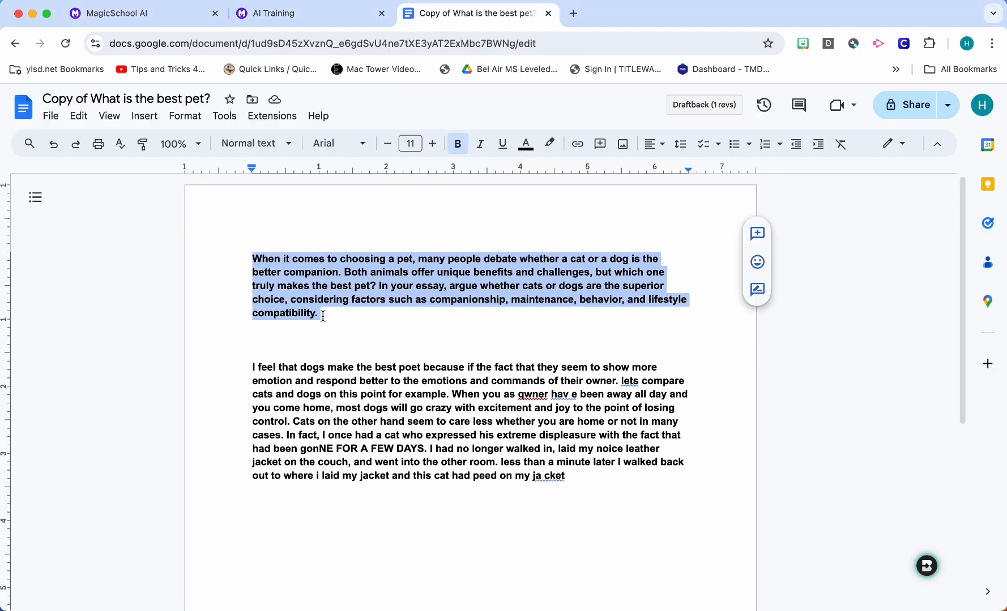
click(340, 11)
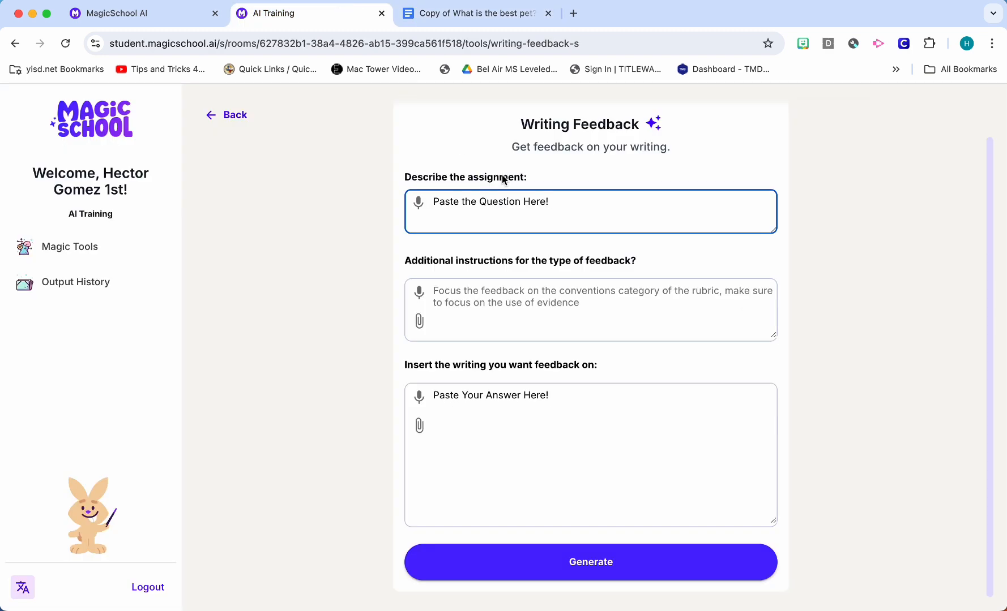
triple_click(500, 203)
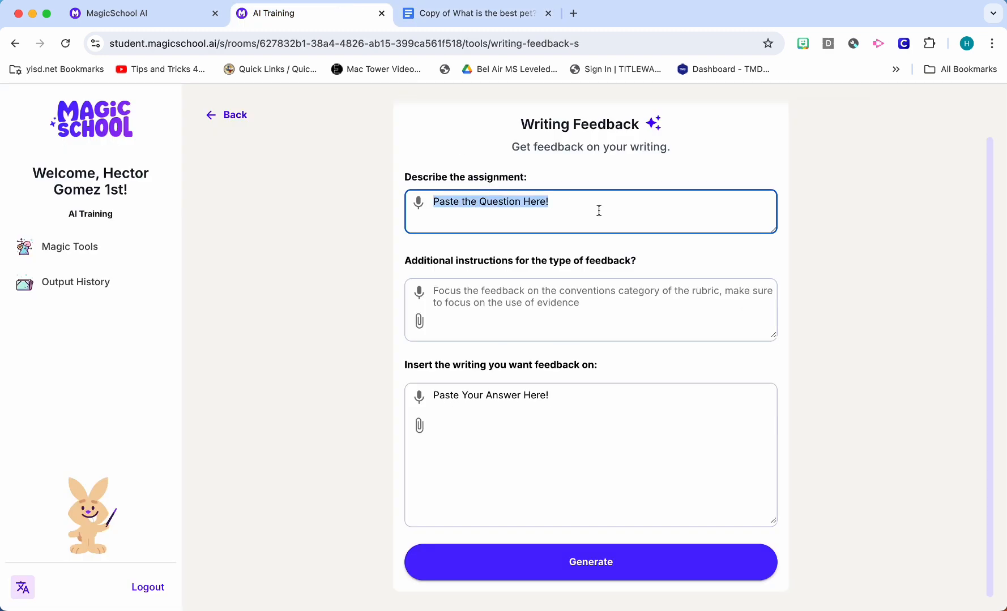
key(cmd+v)
scroll(605, 210, up, 3)
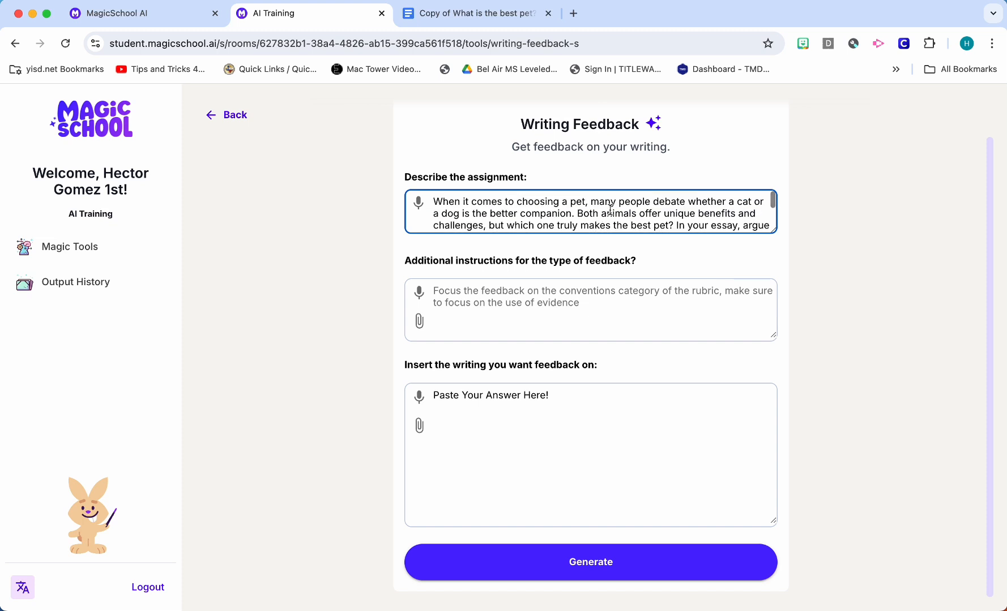
click(865, 218)
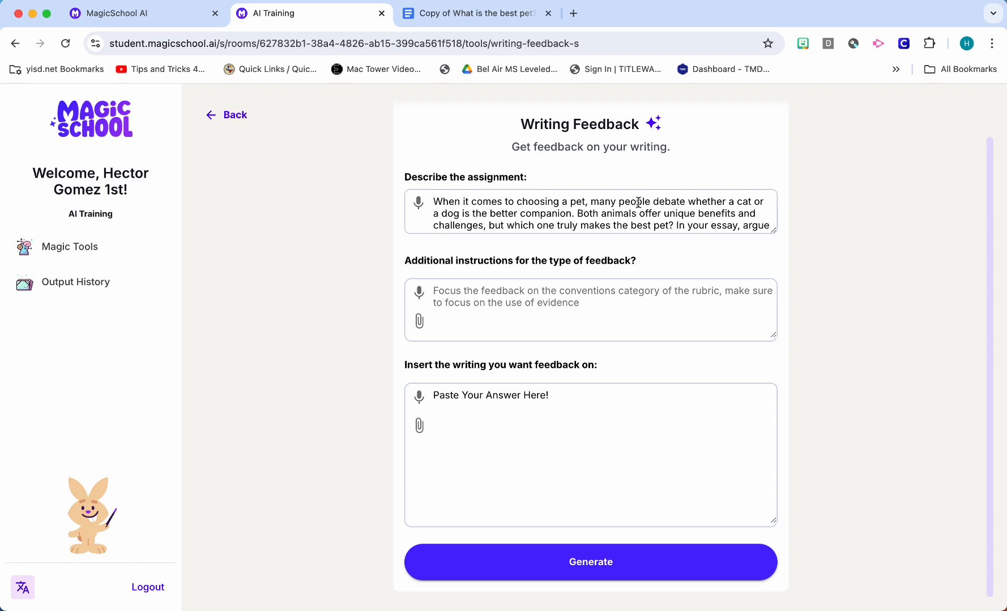
Replace the "Paste Your Answer Here!" placeholder with the student's dogs paragraph copied from the Google Docs document and generate the feedback
click(506, 18)
click(456, 407)
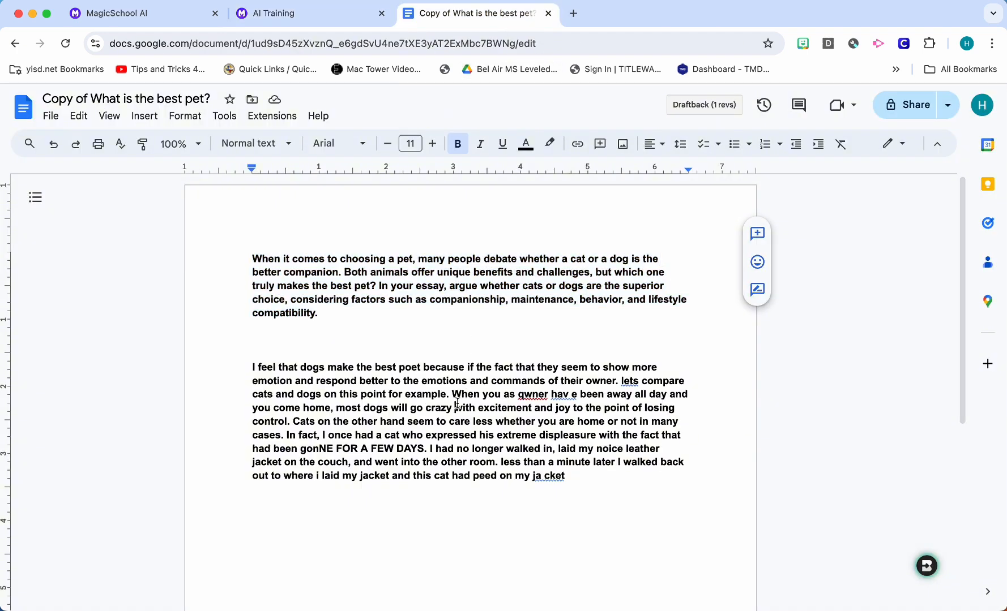
click(329, 16)
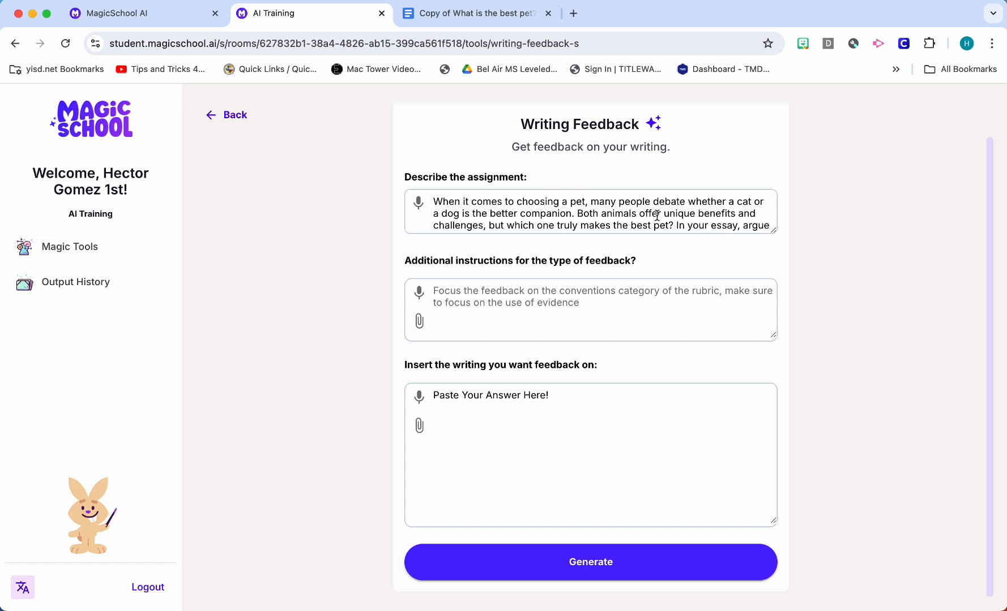
click(561, 403)
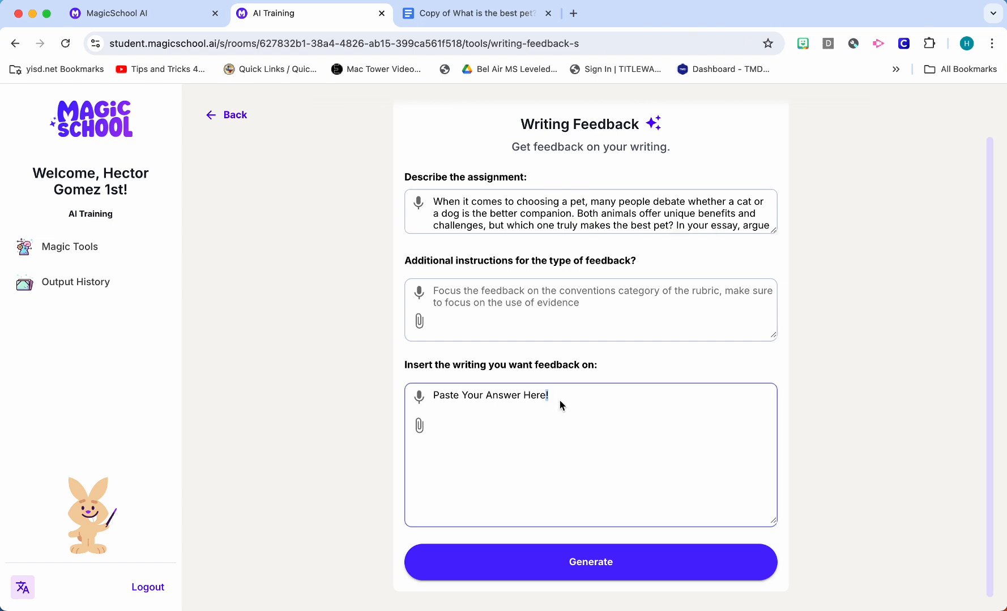
triple_click(560, 400)
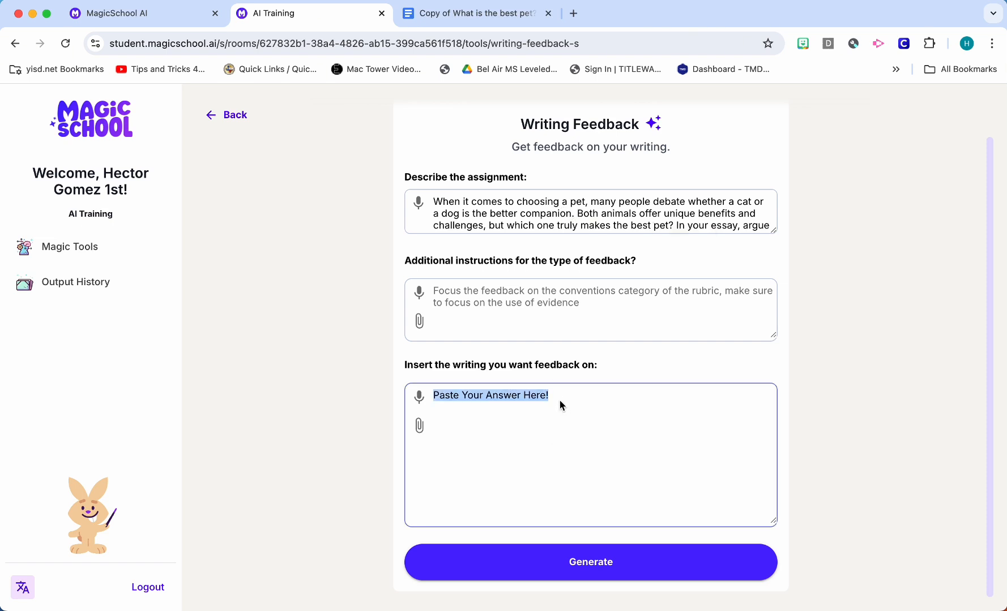
click(504, 14)
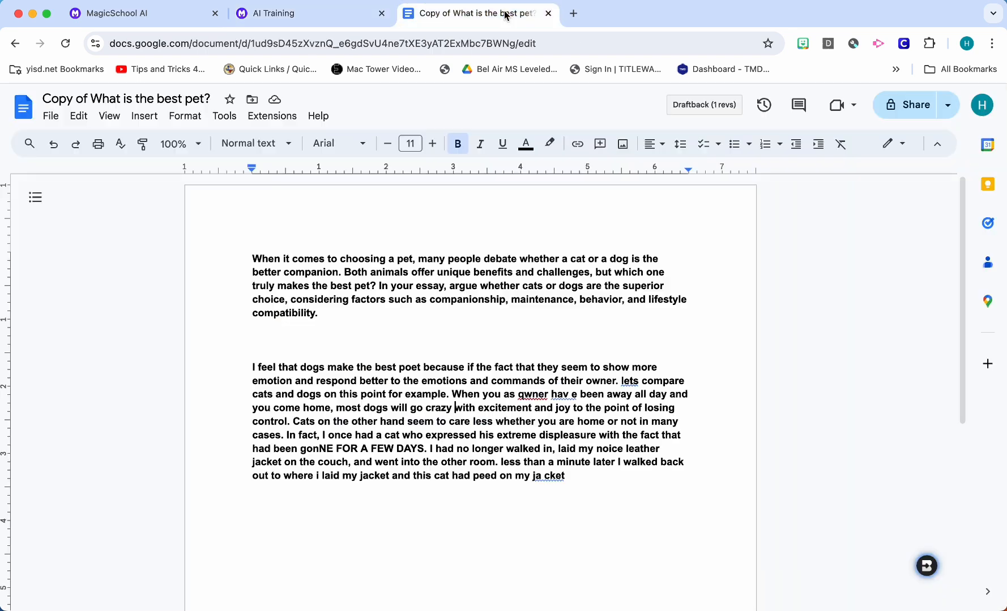
drag(252, 366, 627, 478)
key(super+c)
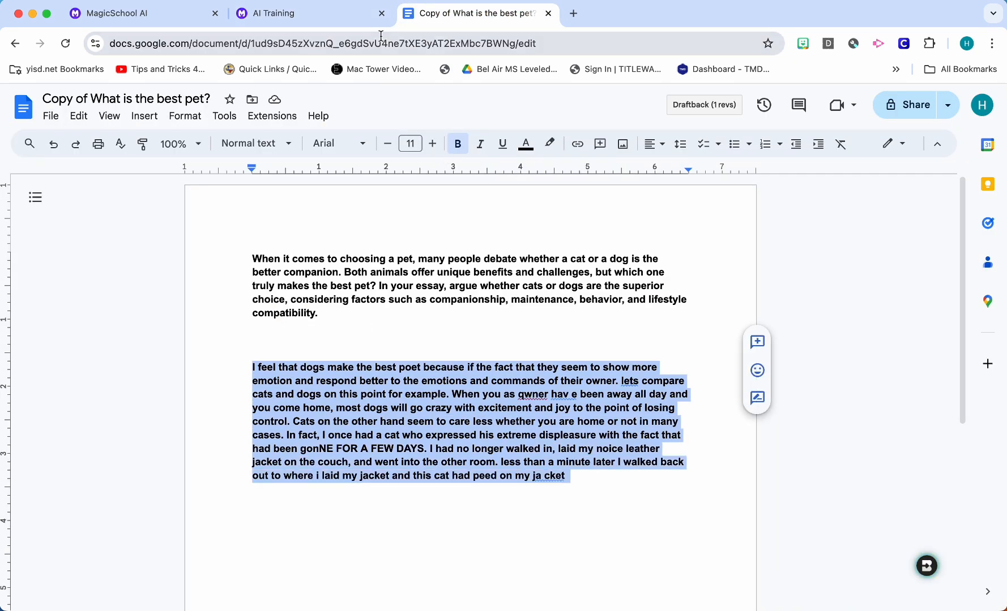
click(300, 13)
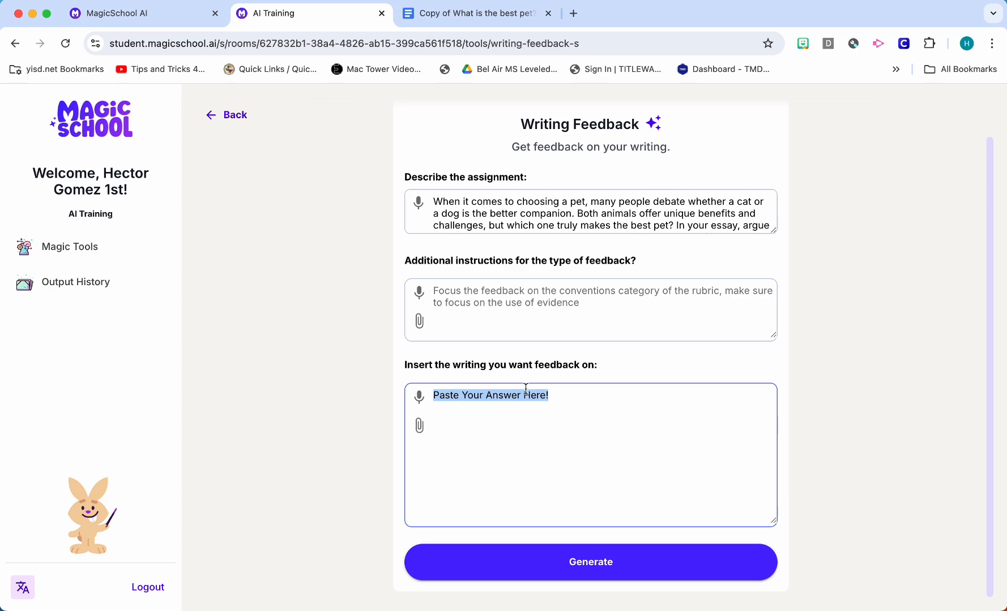
key(super+v)
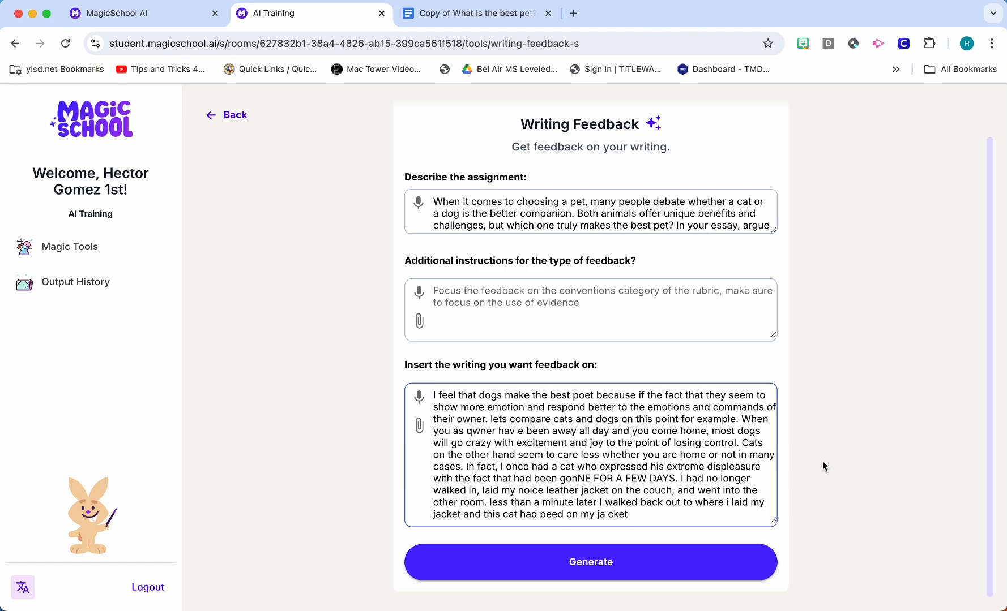
click(740, 557)
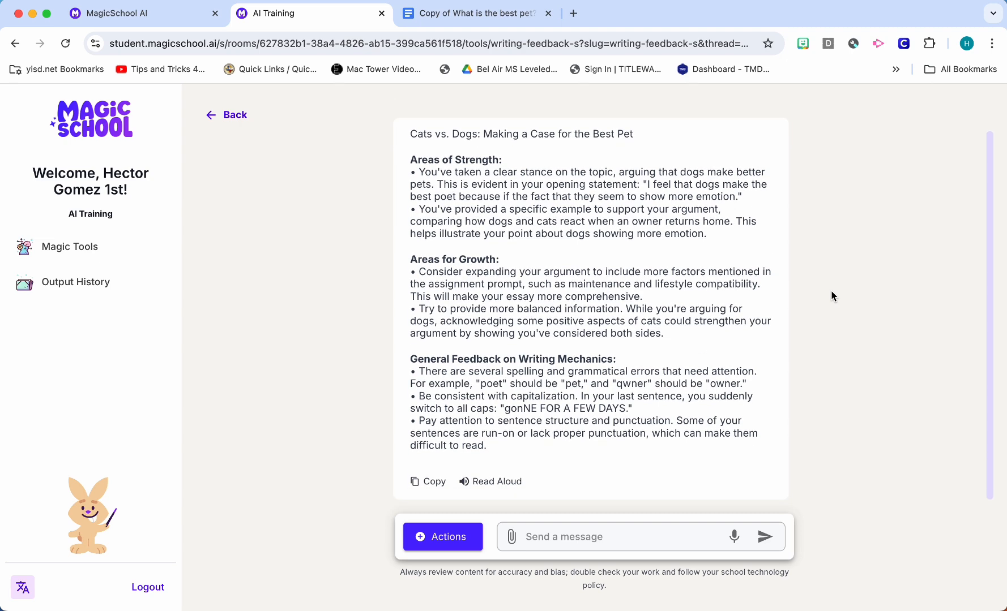
Review the generated feedback and send the follow-up question "what are some vocabulary words I could use"
click(619, 535)
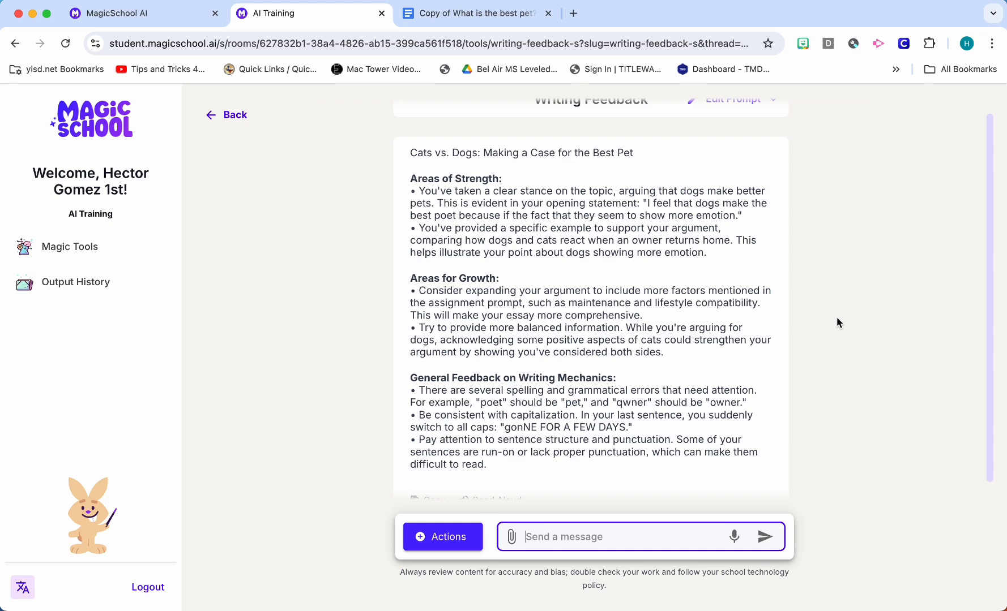
scroll(838, 322, down, 1)
scroll(839, 322, up, 2)
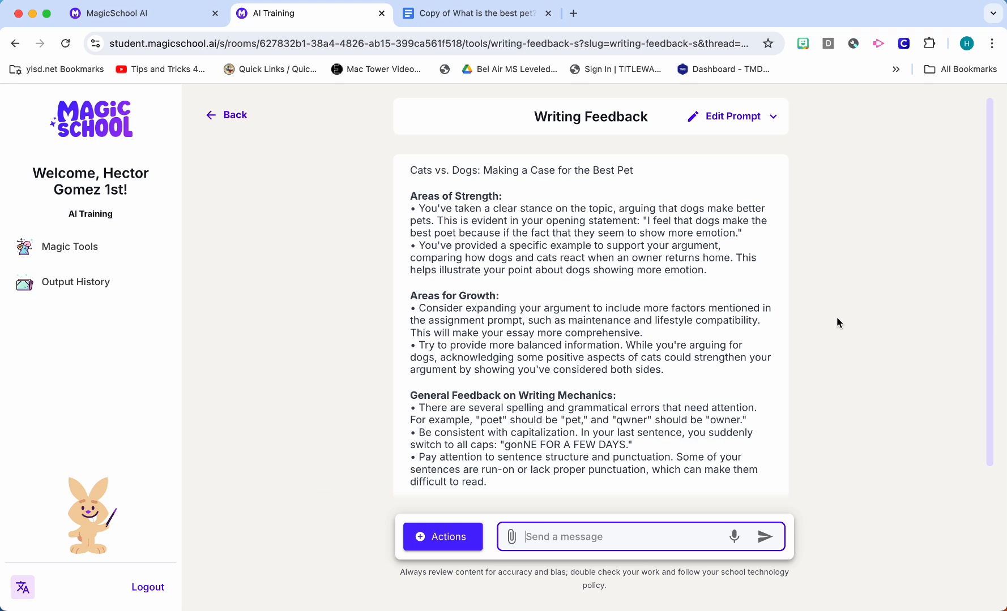
scroll(837, 320, down, 1)
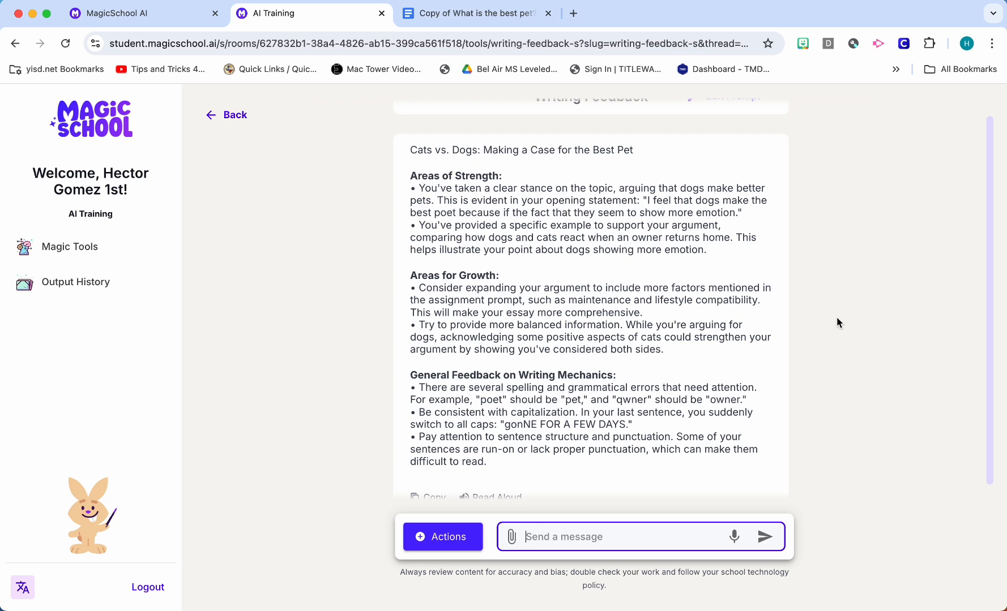
scroll(836, 323, down, 1)
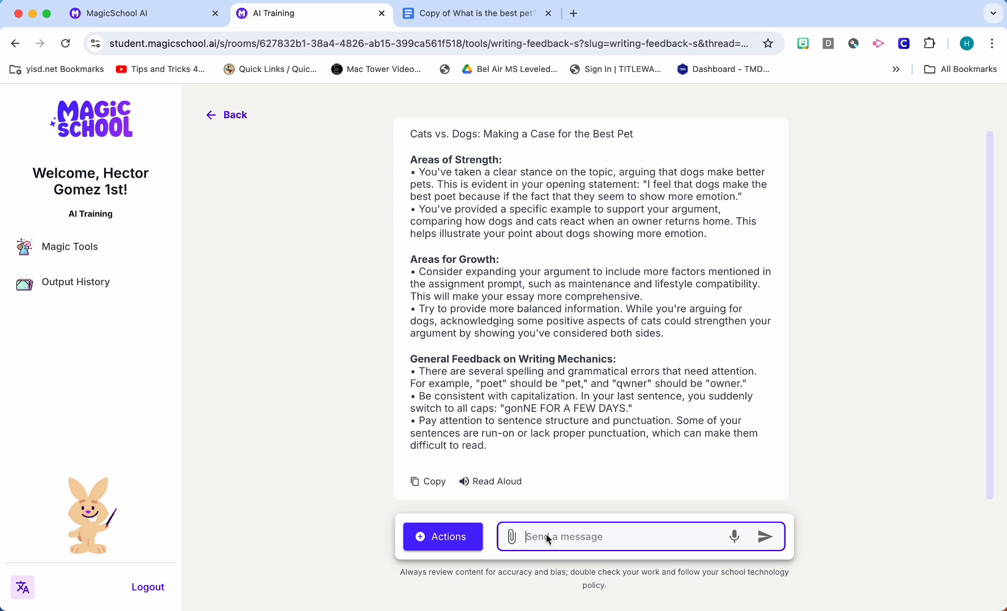
text(what are some vocabulary w)
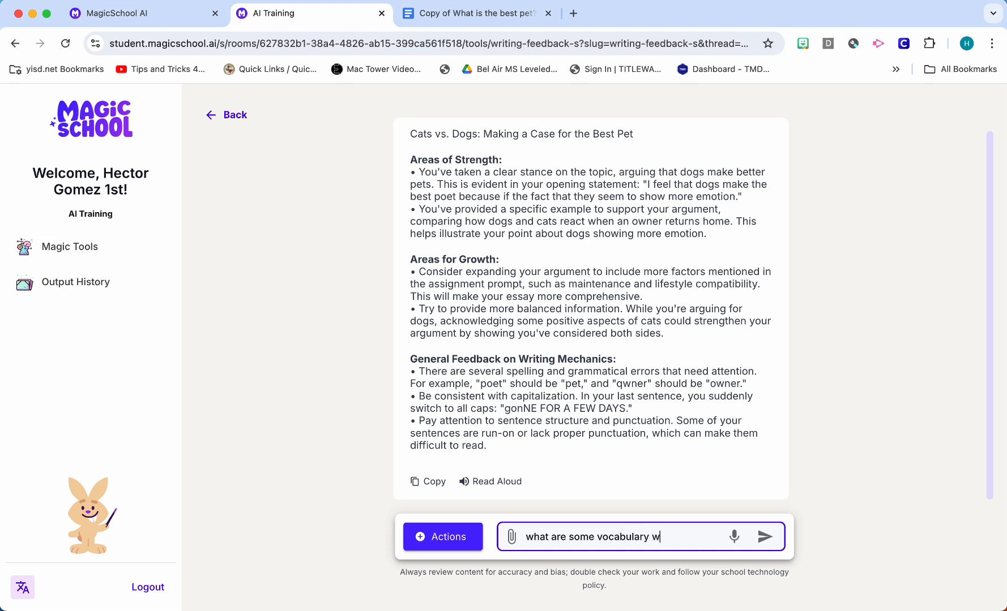
text(ords I cou)
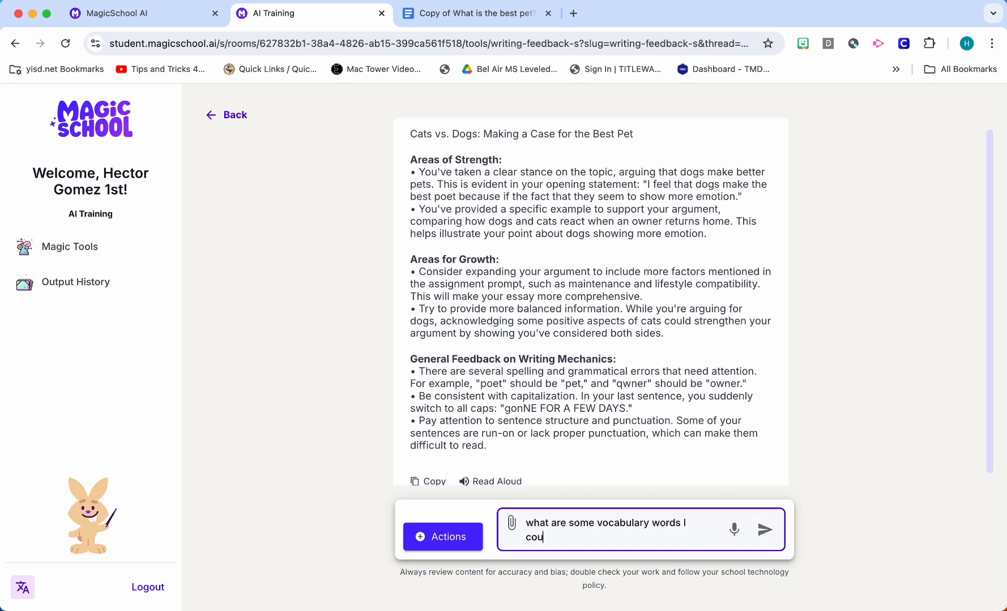
text(ld use)
key(Return)
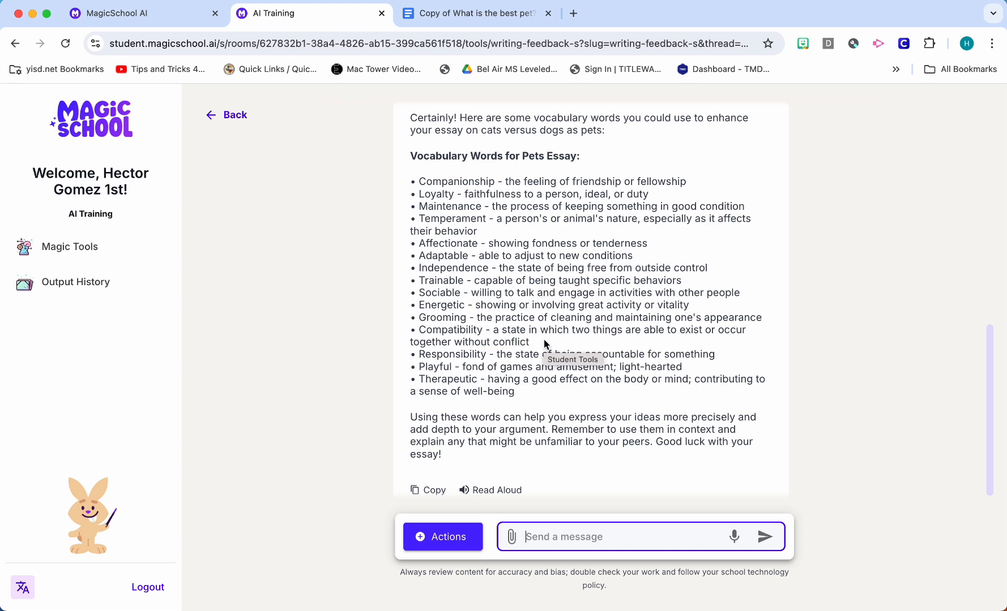
Look over the vocabulary list and send the follow-up question "what are some sentence stems I could use"
scroll(546, 344, up, 3)
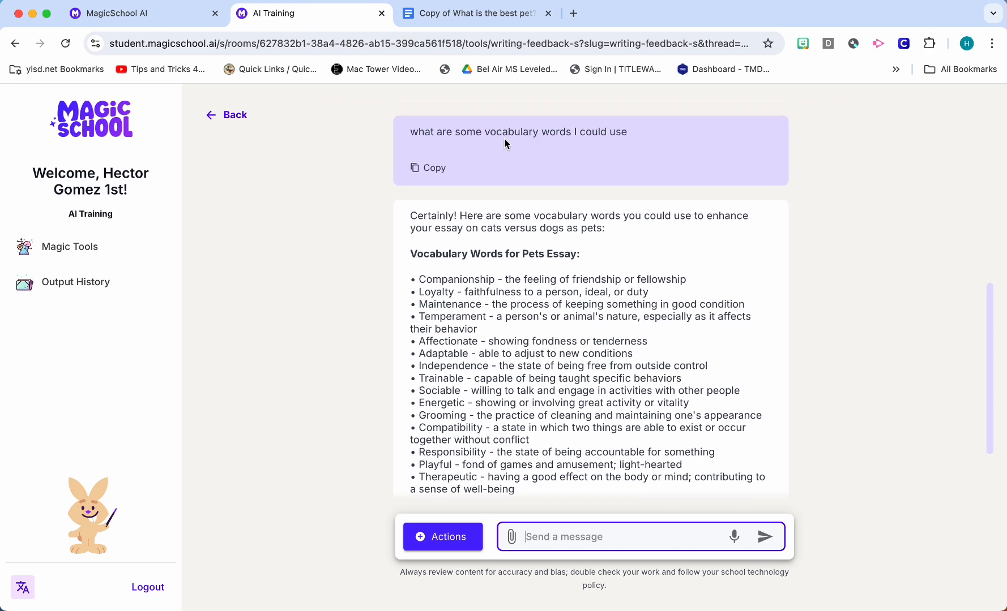
scroll(601, 226, down, 3)
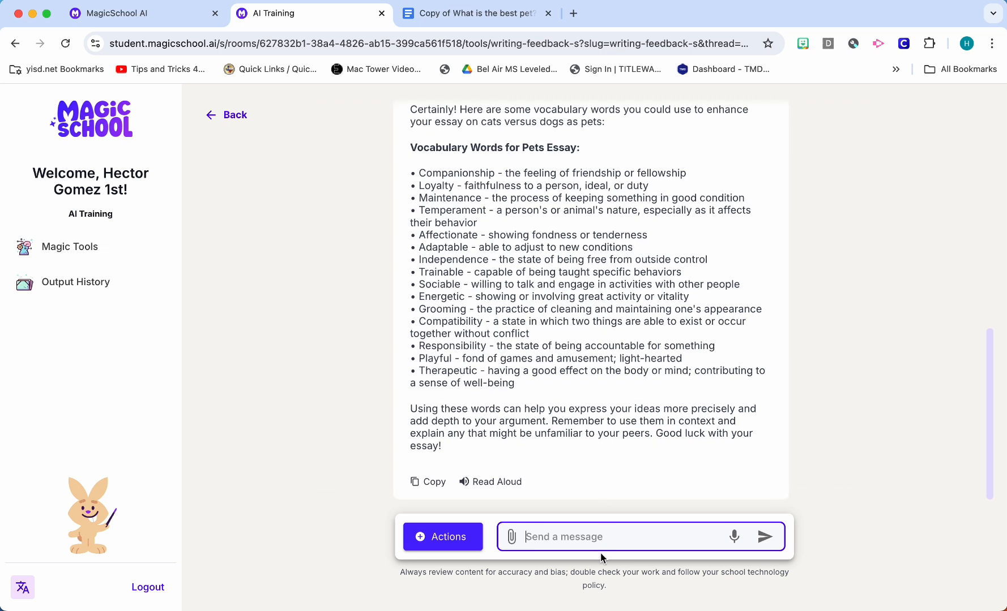
text(what are some sente)
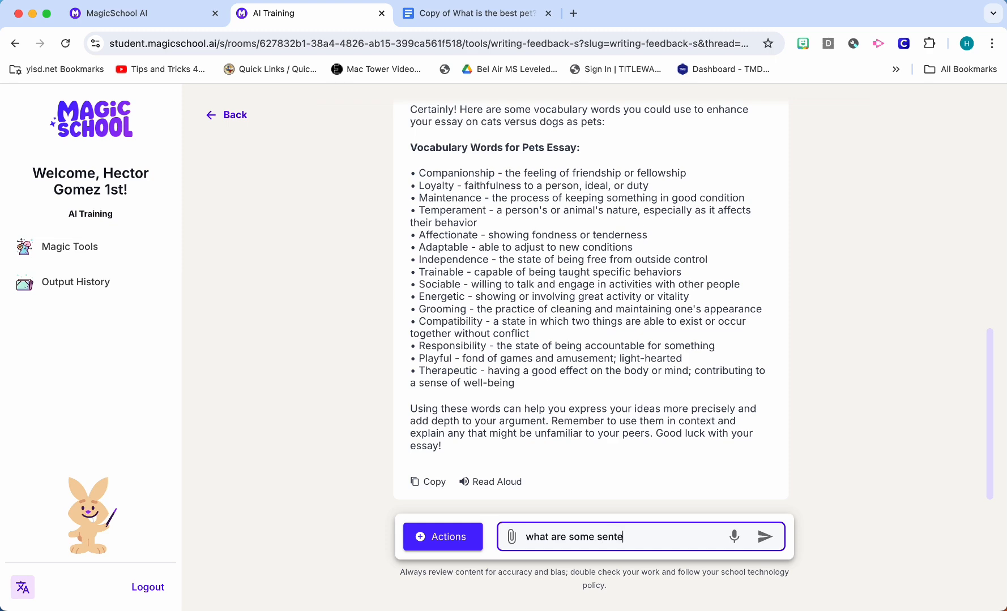
text(nce stems I could use)
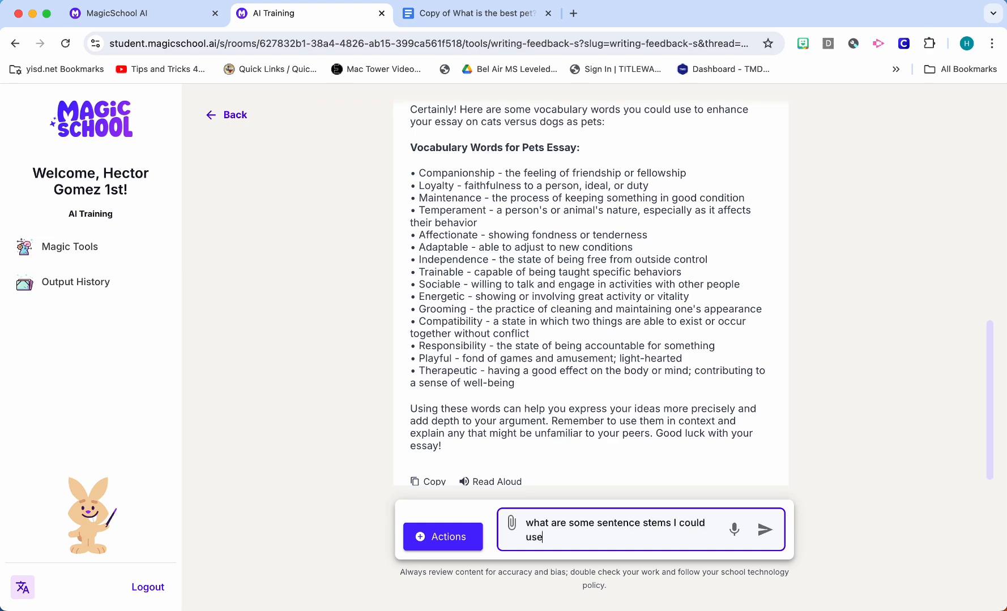
key(Return)
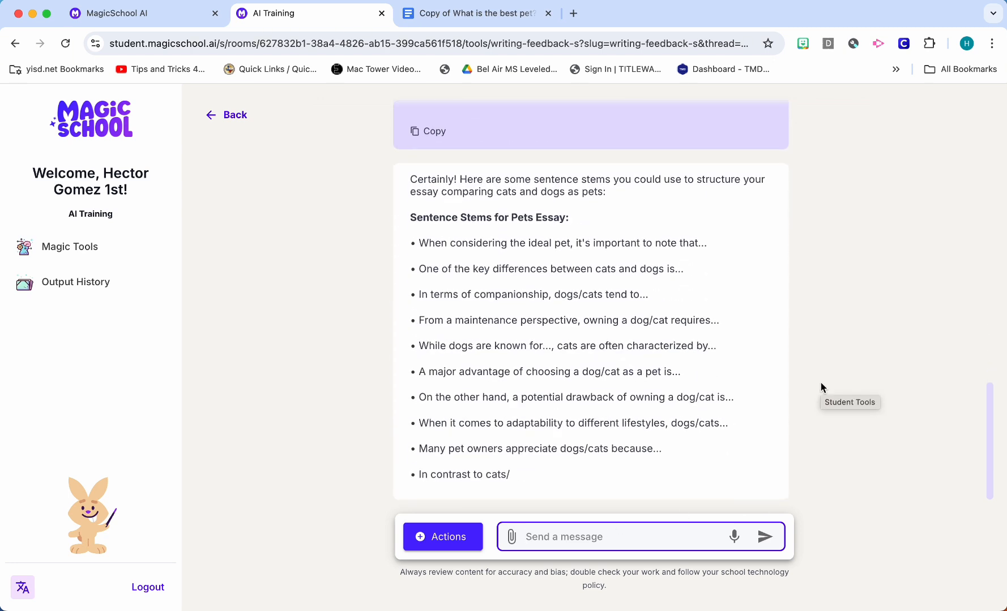
Read through the suggested sentence stems for the pets essay and look back at the earlier vocabulary question and reply
scroll(820, 383, up, 3)
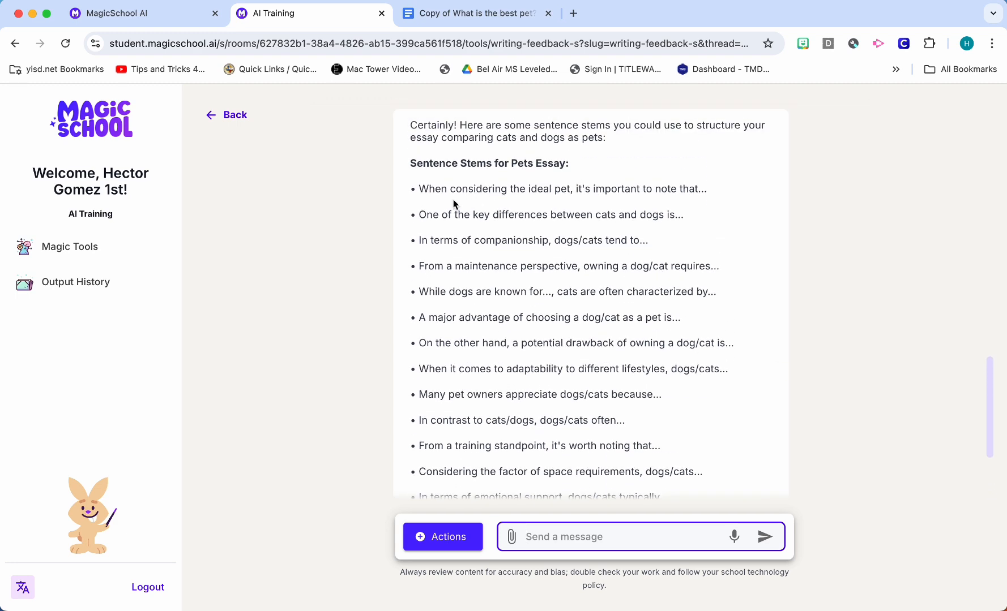
drag(420, 190, 691, 202)
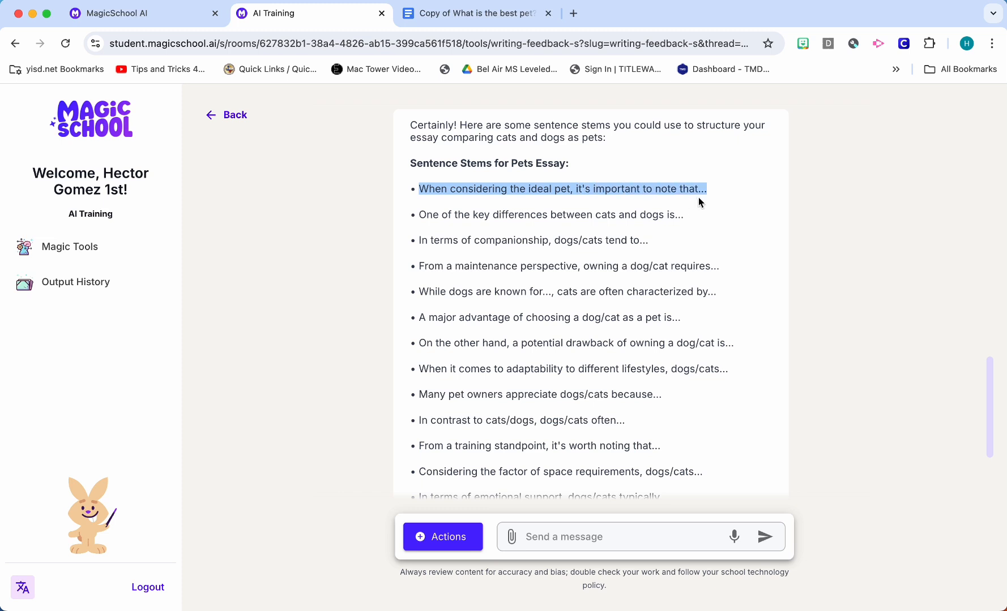
click(635, 214)
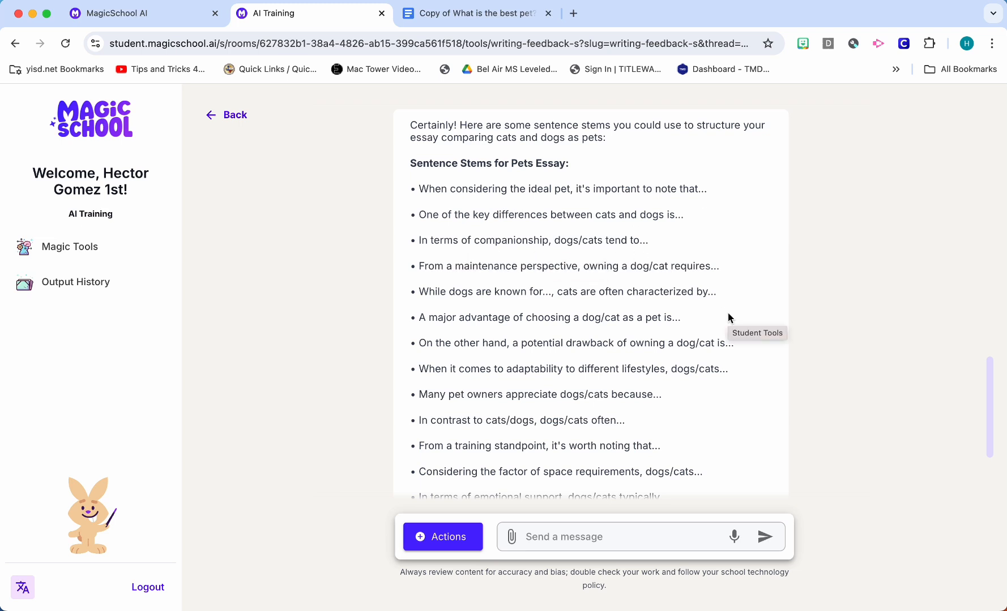
scroll(729, 316, down, 3)
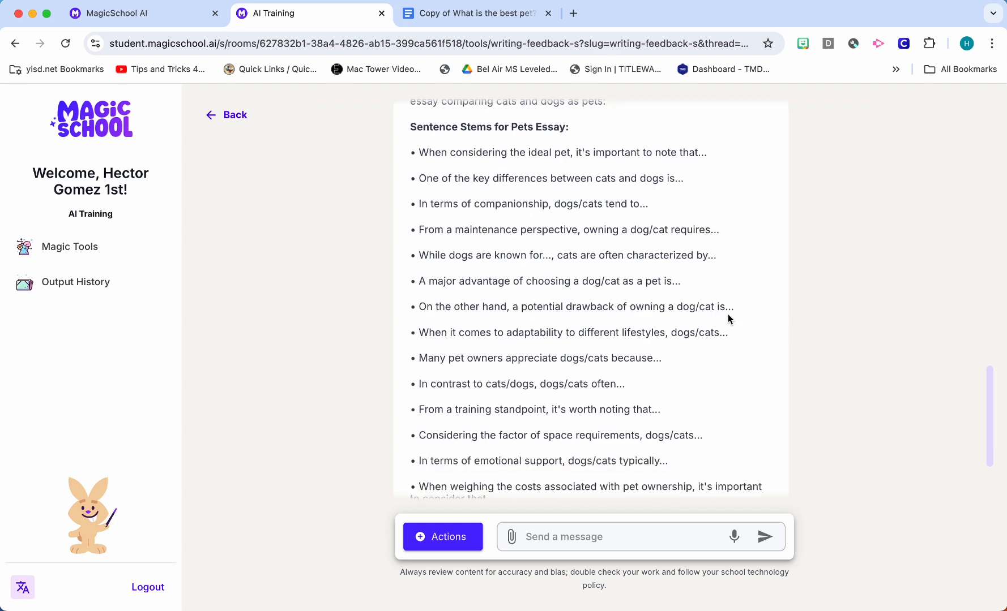
scroll(727, 316, down, 1)
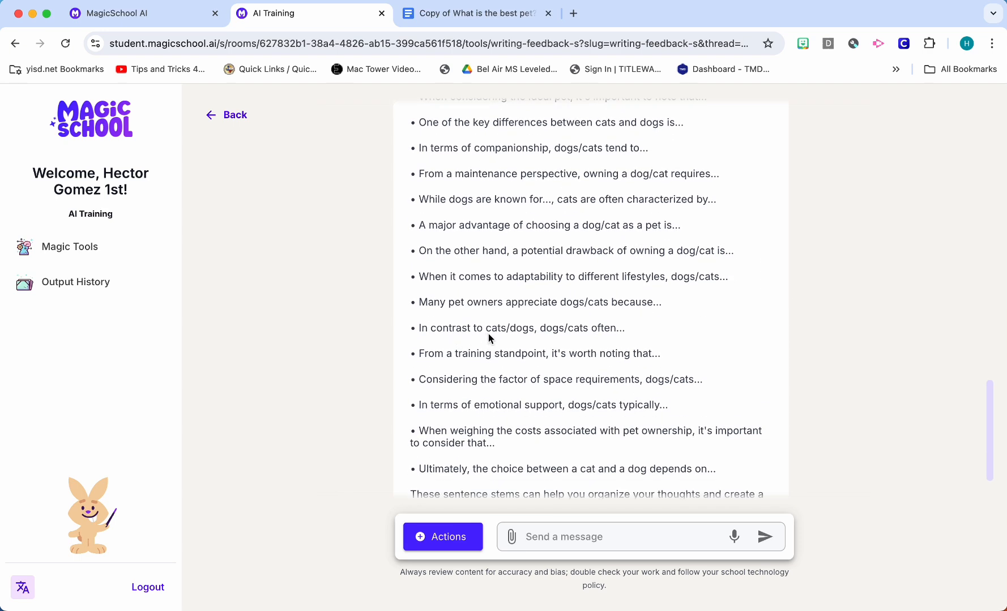
scroll(681, 334, up, 1)
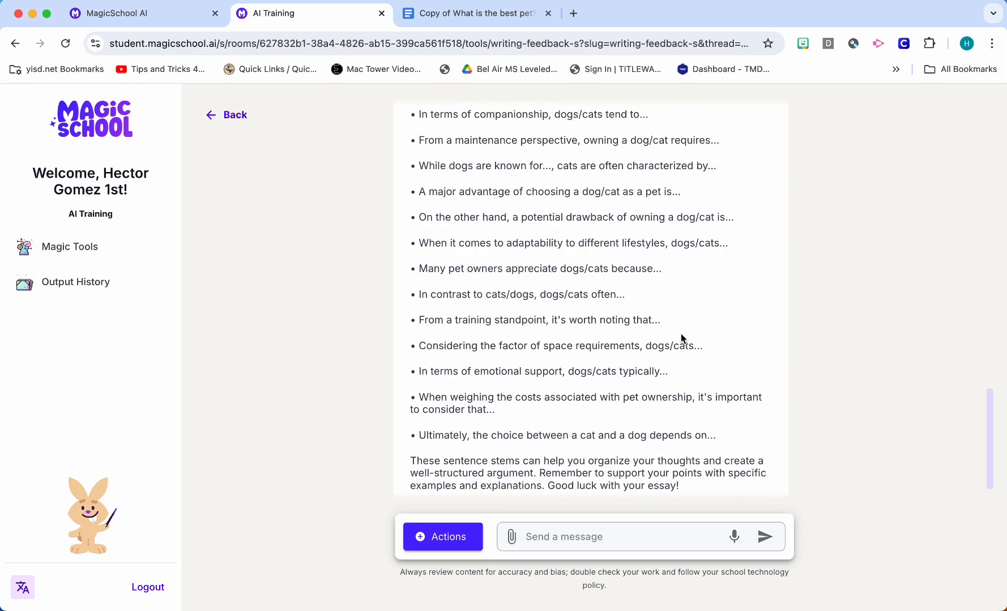
scroll(682, 338, up, 15)
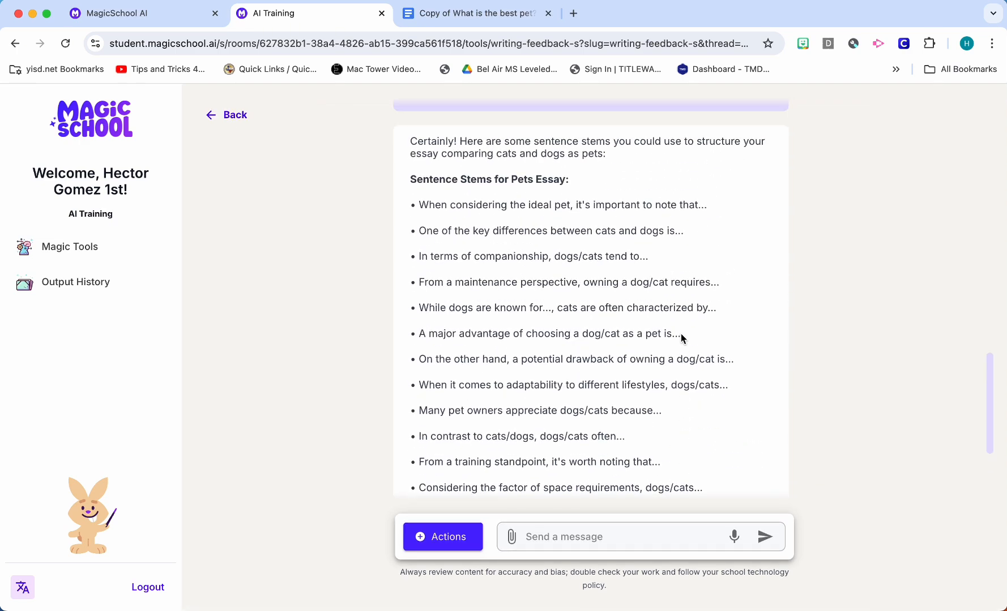
scroll(682, 338, up, 3)
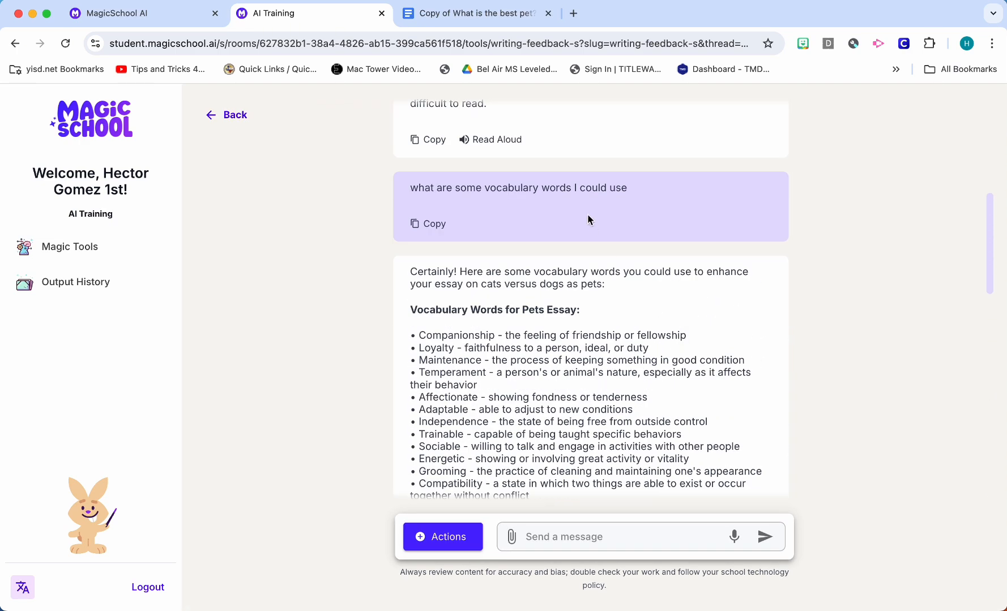
scroll(626, 210, down, 15)
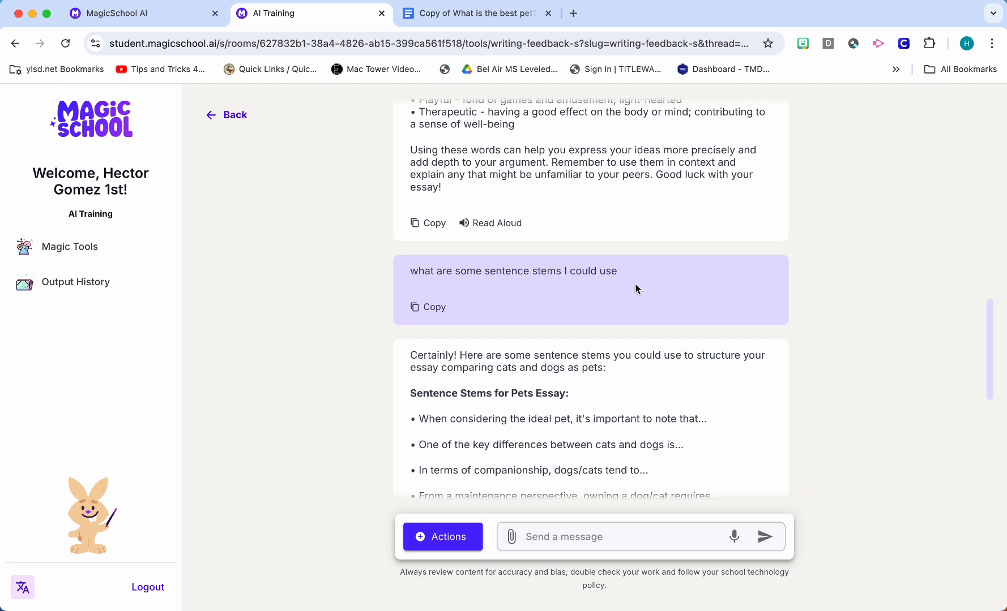
scroll(668, 284, down, 10)
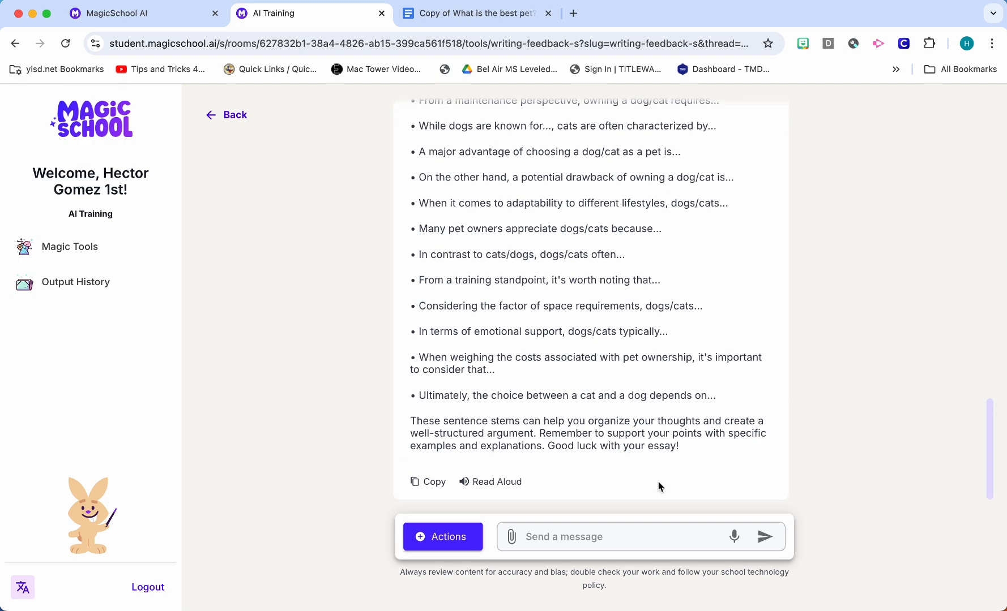
Send the follow-up question "what are some statistics i could use" in the Writing Feedback chat
click(641, 534)
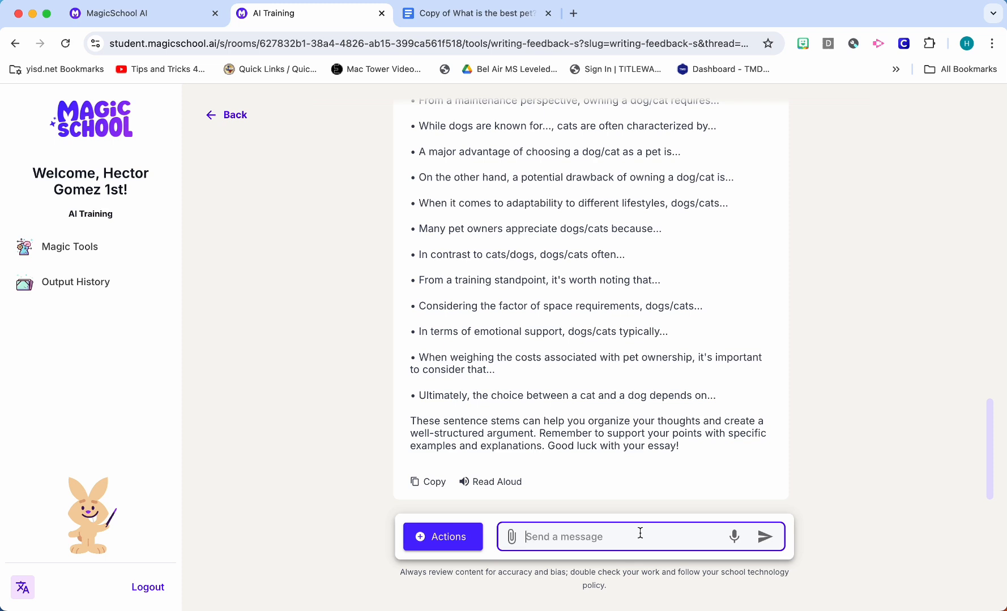
text(what are seom)
key(BackSpace)
key(BackSpace)
text(ome)
key(BackSpace)
key(BackSpace)
key(BackSpace)
text(ome statisti)
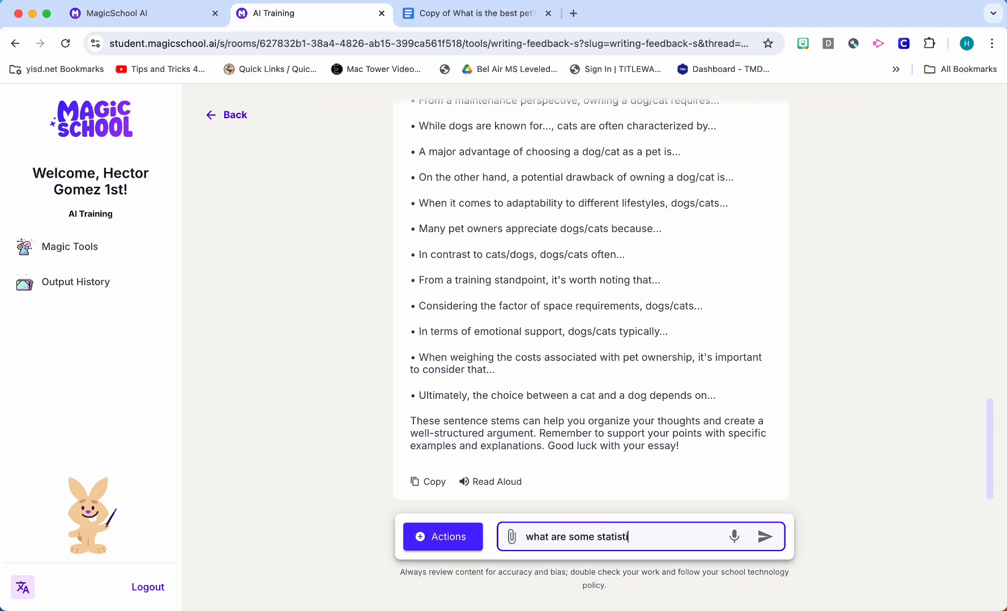
text(cs i could use)
key(Return)
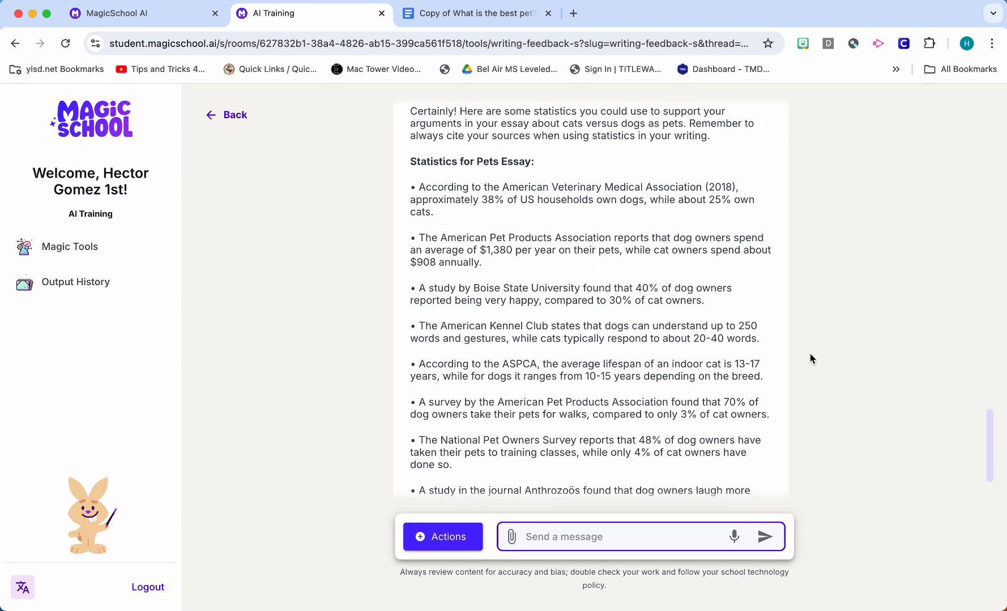
Review the suggested pet statistics and send the follow-up question "what are some examples of text evidence"
drag(422, 187, 429, 189)
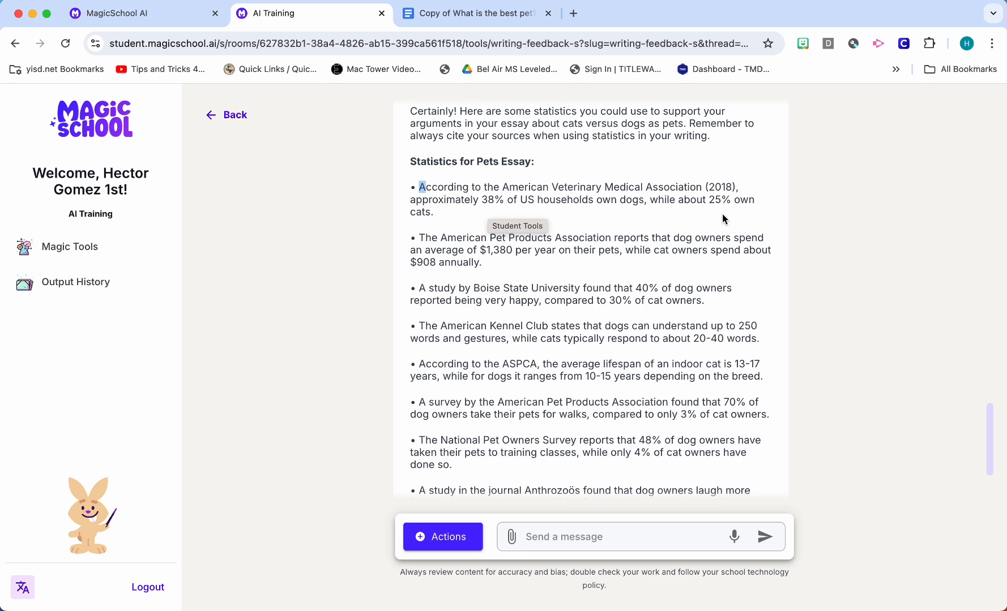
click(702, 217)
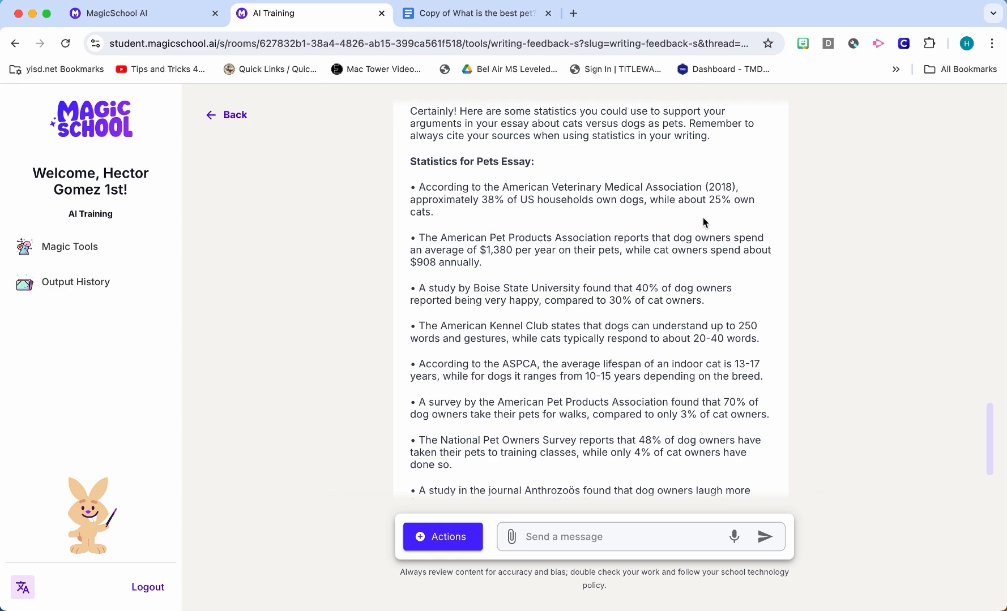
scroll(700, 232, down, 1)
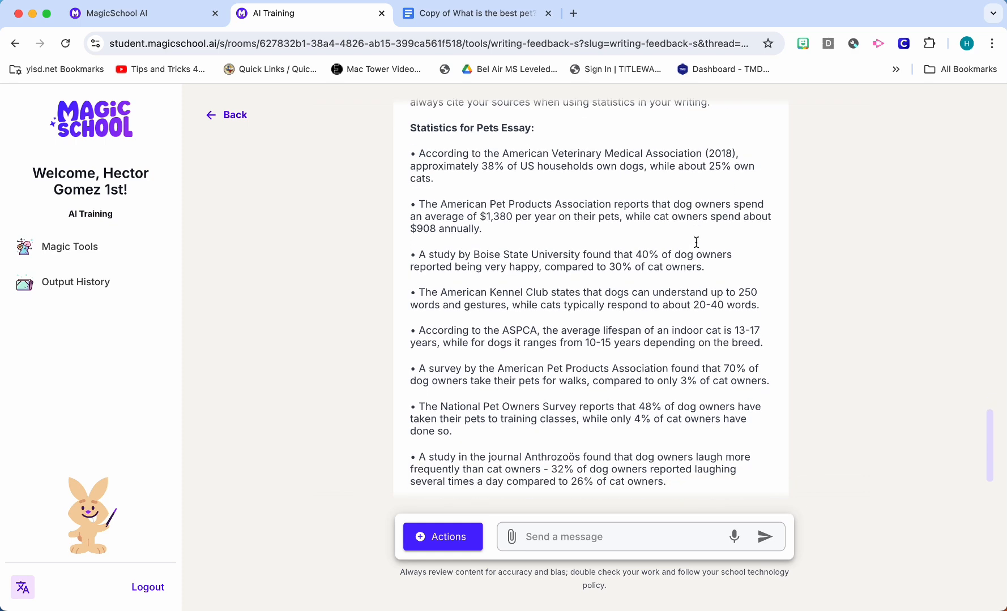
scroll(697, 247, down, 2)
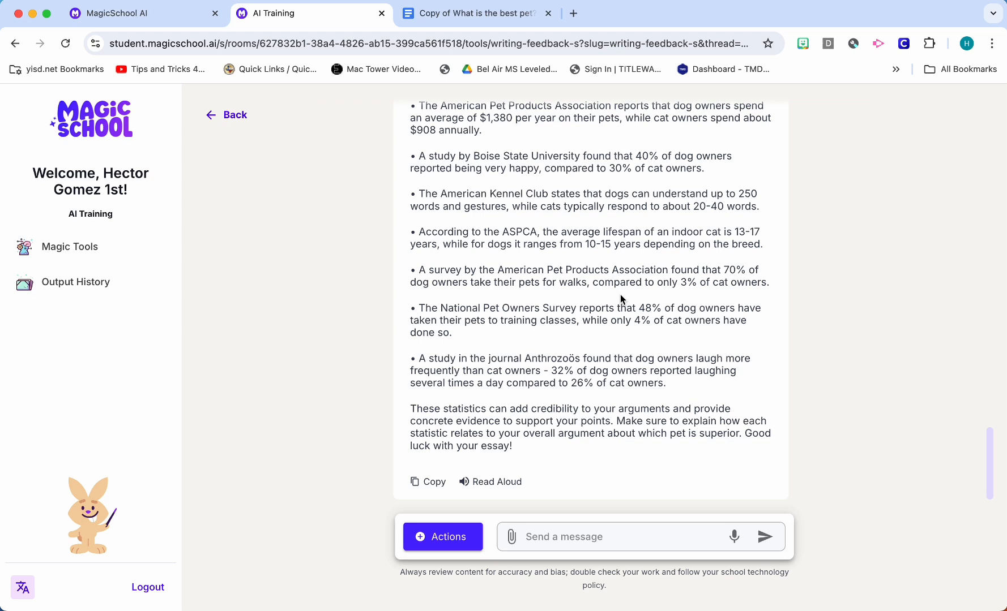
click(601, 534)
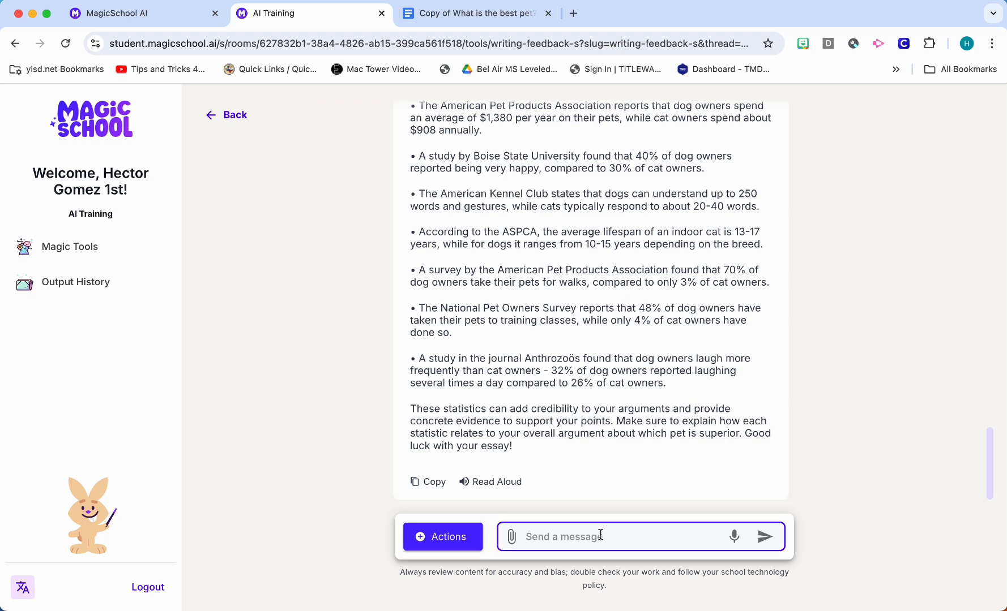
text(what are some examples o)
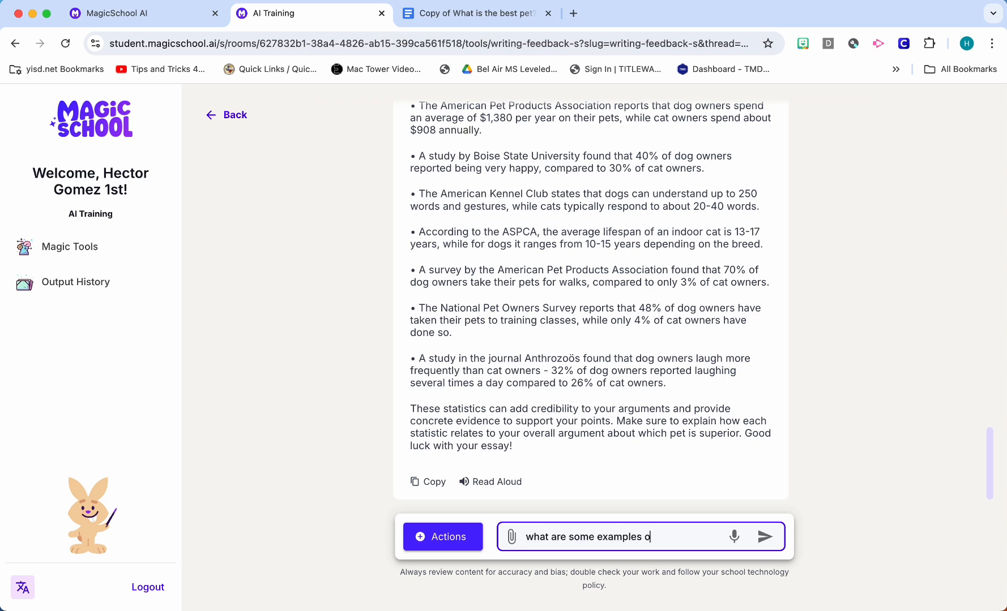
text(f text evidence)
key(Return)
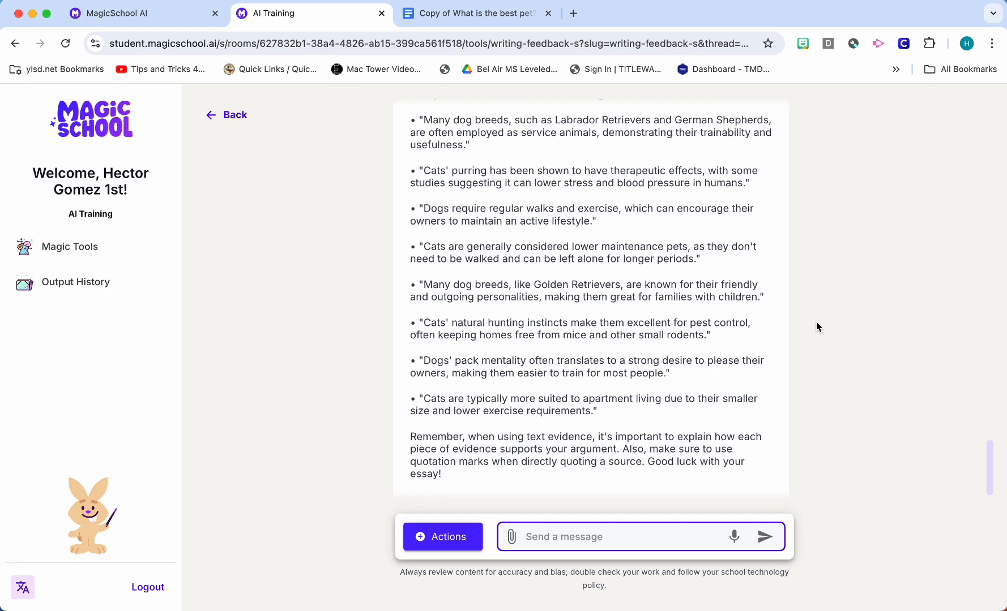
Review the chat from the initial writing feedback to the text evidence examples, and look at the student's essay in the Google Docs document
scroll(817, 327, up, 9)
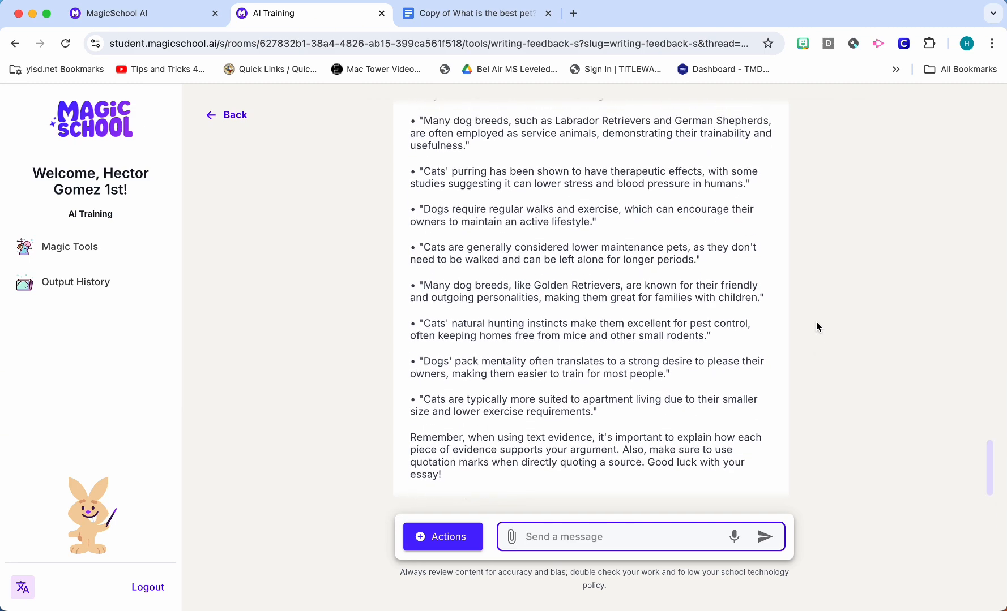
scroll(817, 327, up, 20)
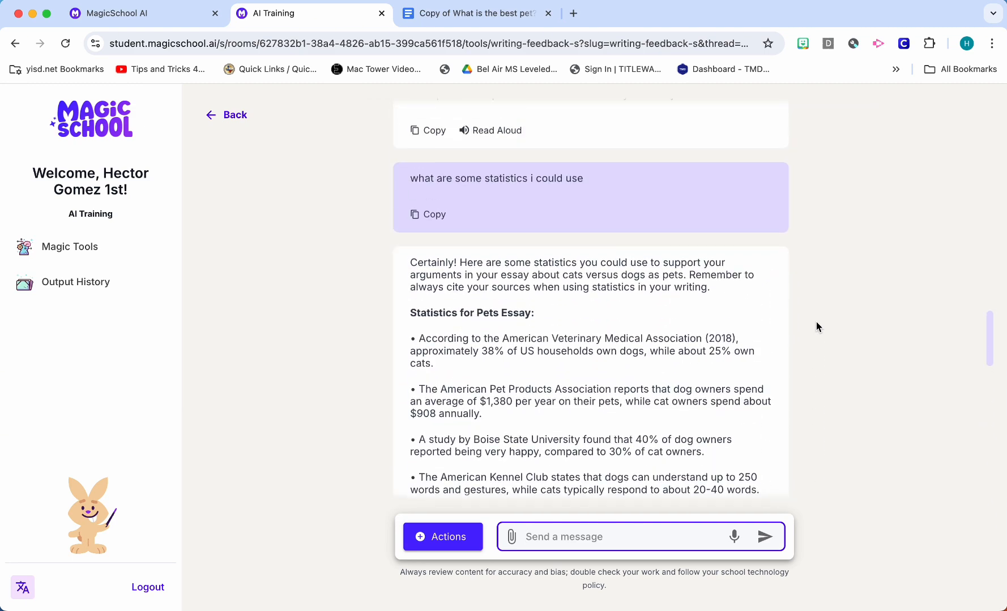
scroll(817, 327, up, 20)
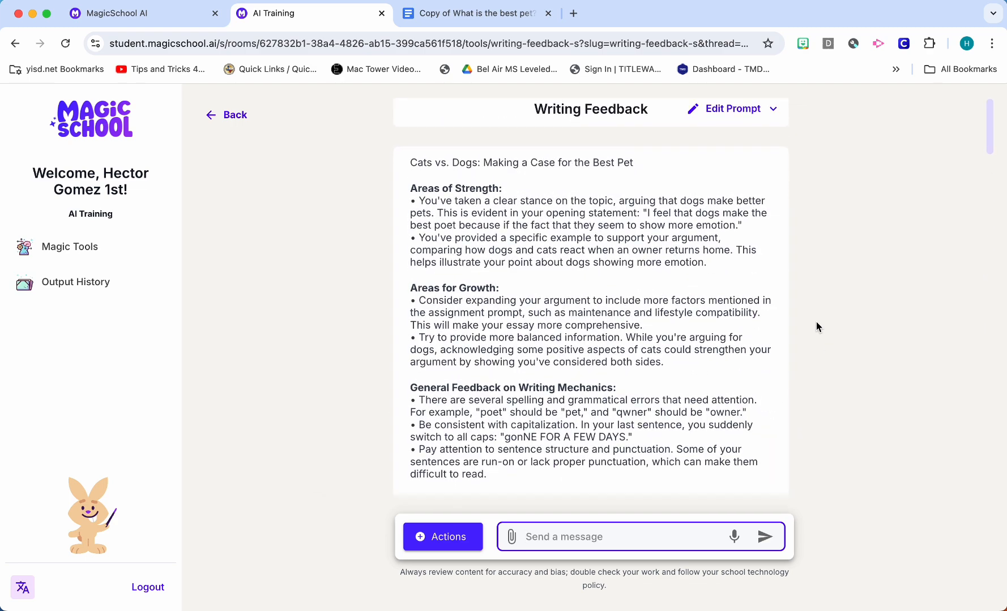
scroll(817, 324, down, 8)
scroll(817, 326, down, 10)
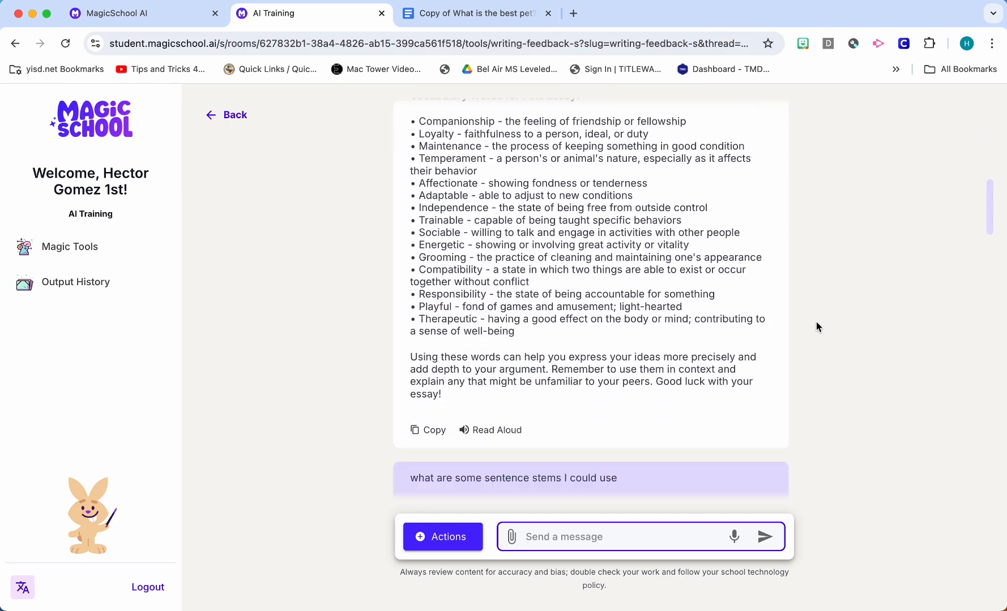
scroll(817, 327, down, 12)
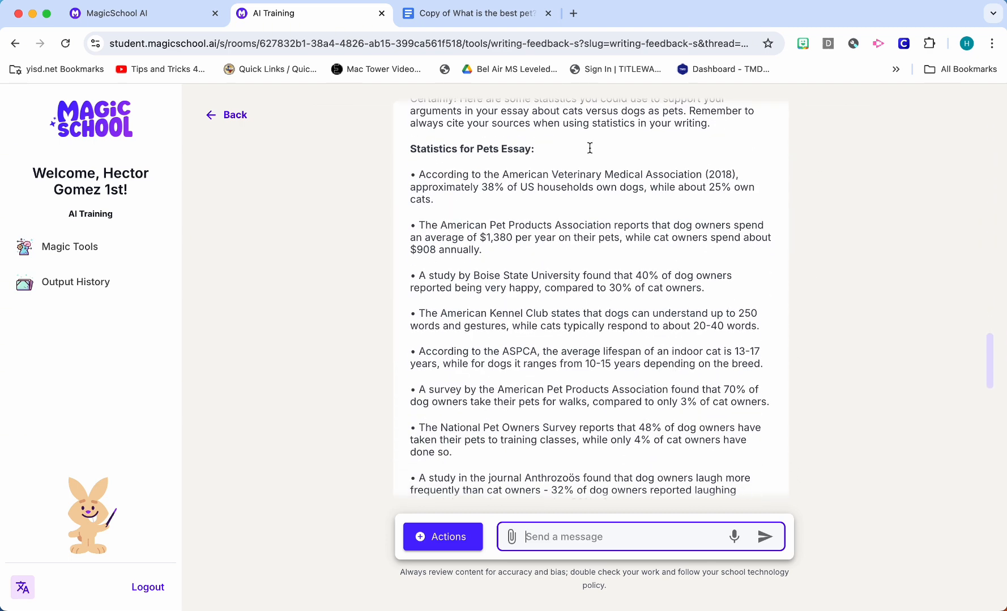
click(510, 15)
click(586, 482)
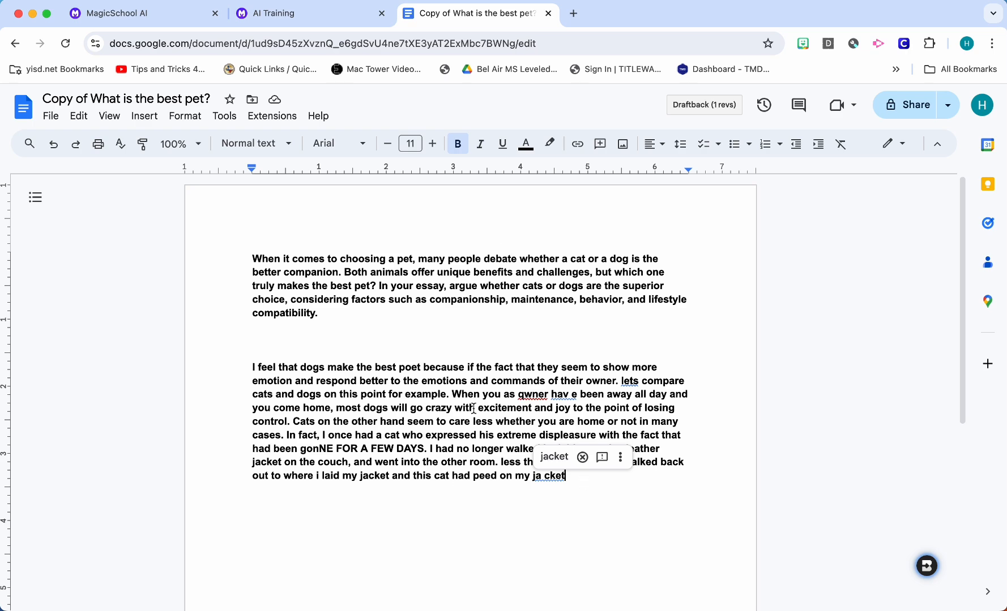
click(351, 23)
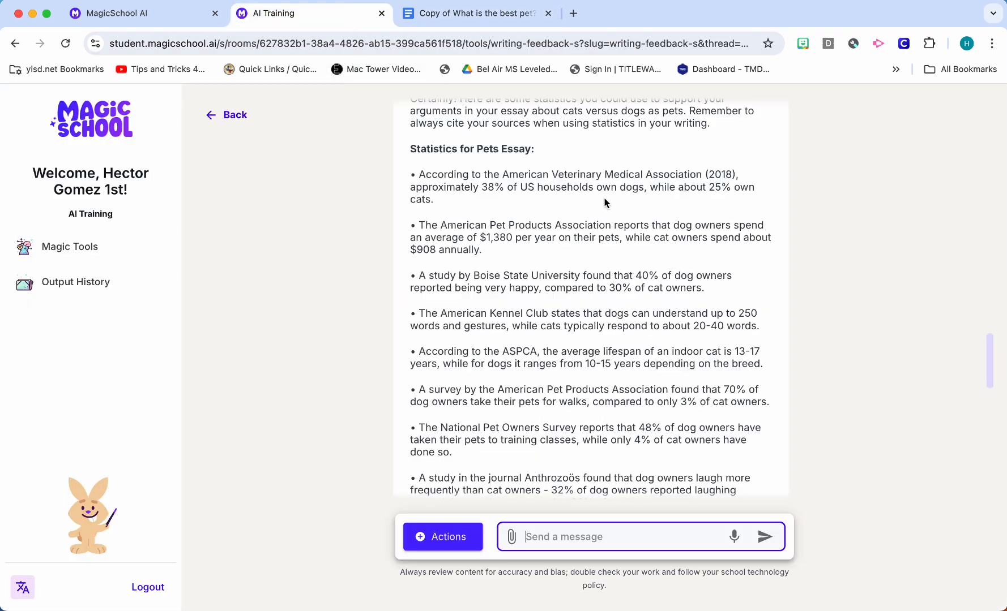
scroll(818, 264, down, 10)
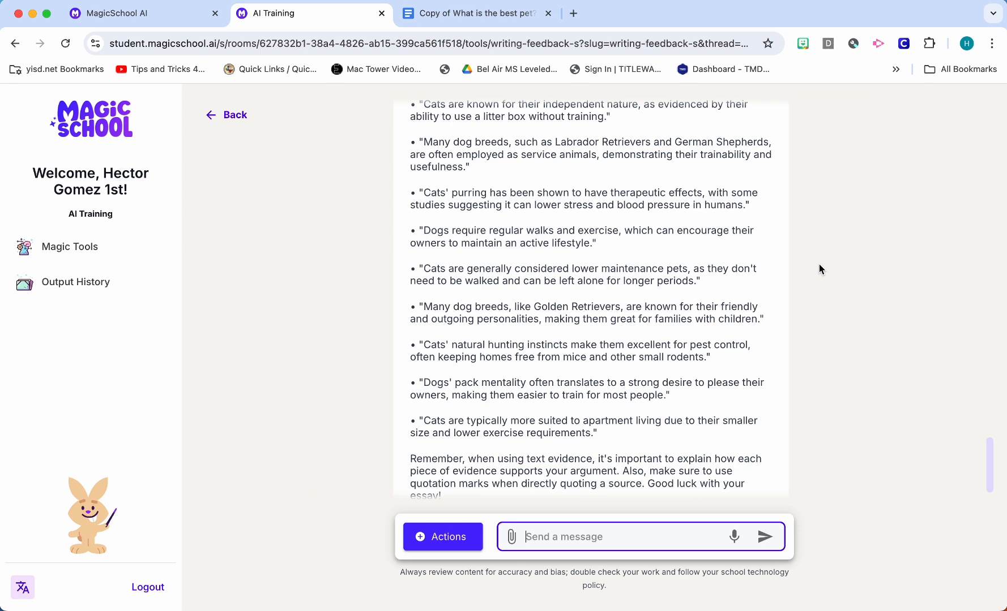
scroll(819, 265, down, 2)
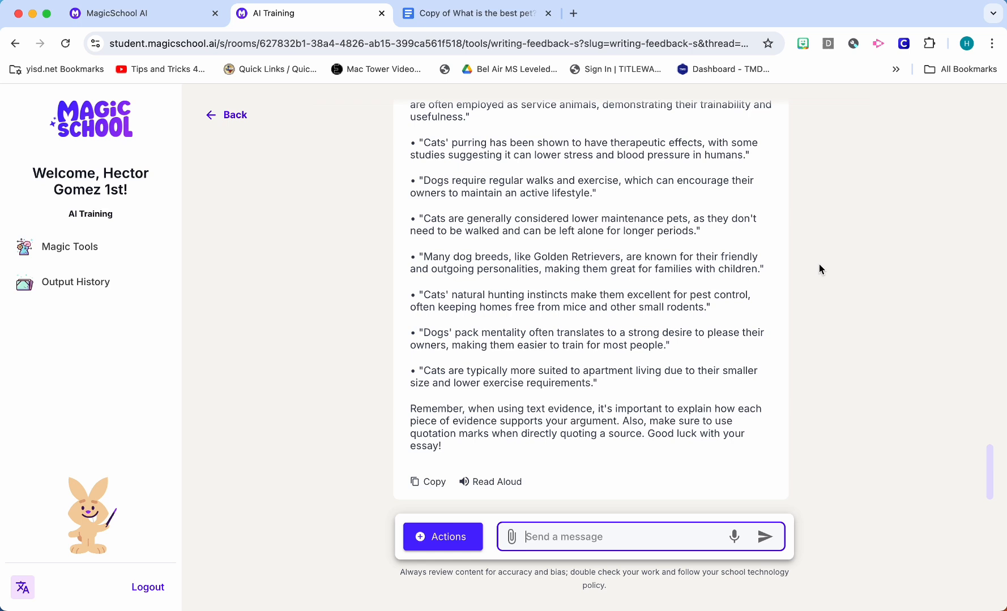
scroll(819, 264, up, 15)
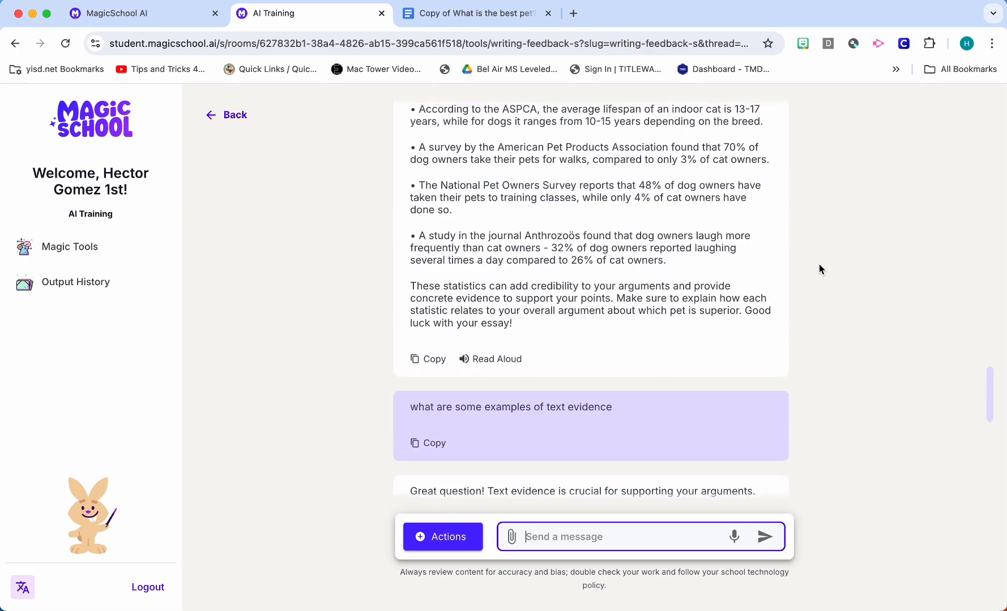
Look back over the vocabulary, sentence stem and text evidence replies in the Writing Feedback chat
scroll(819, 265, up, 15)
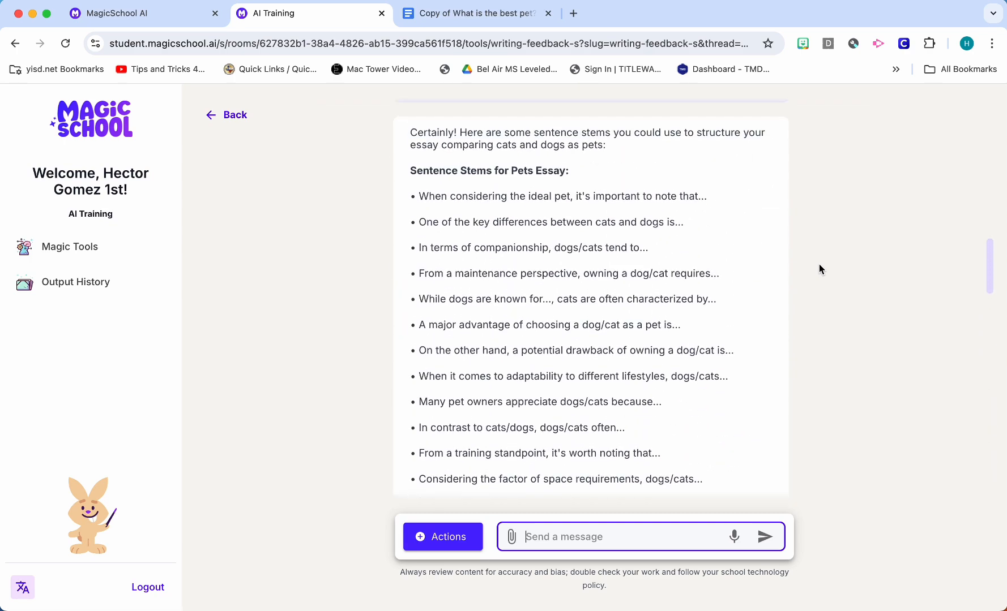
scroll(819, 263, up, 5)
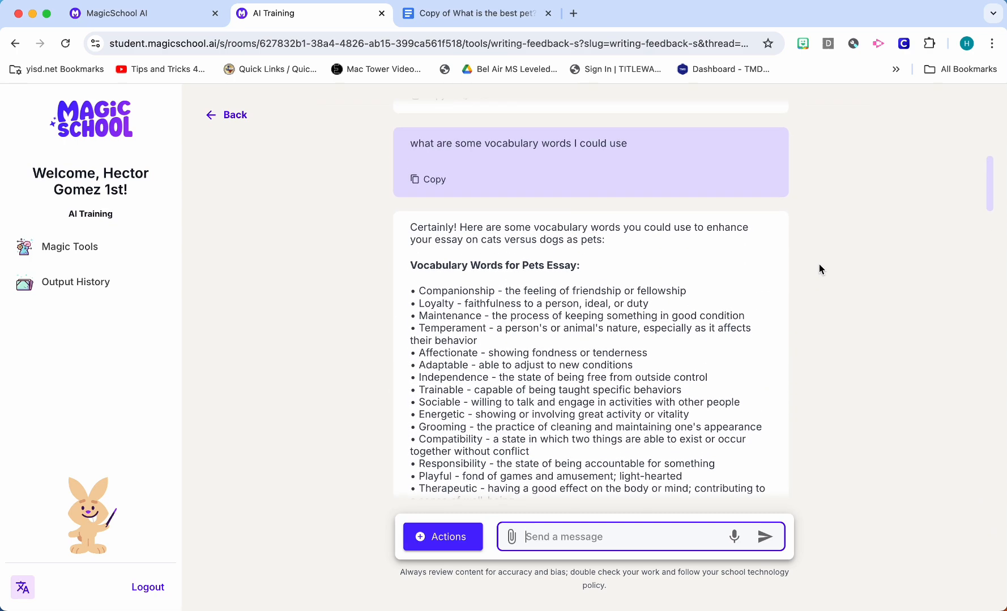
scroll(578, 160, down, 10)
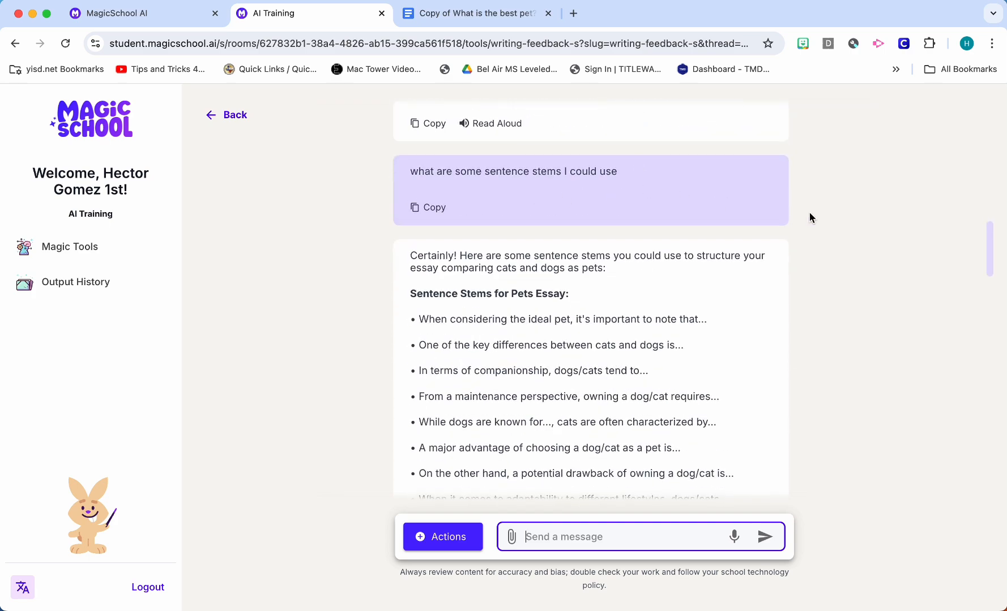
scroll(809, 212, down, 10)
scroll(604, 274, down, 10)
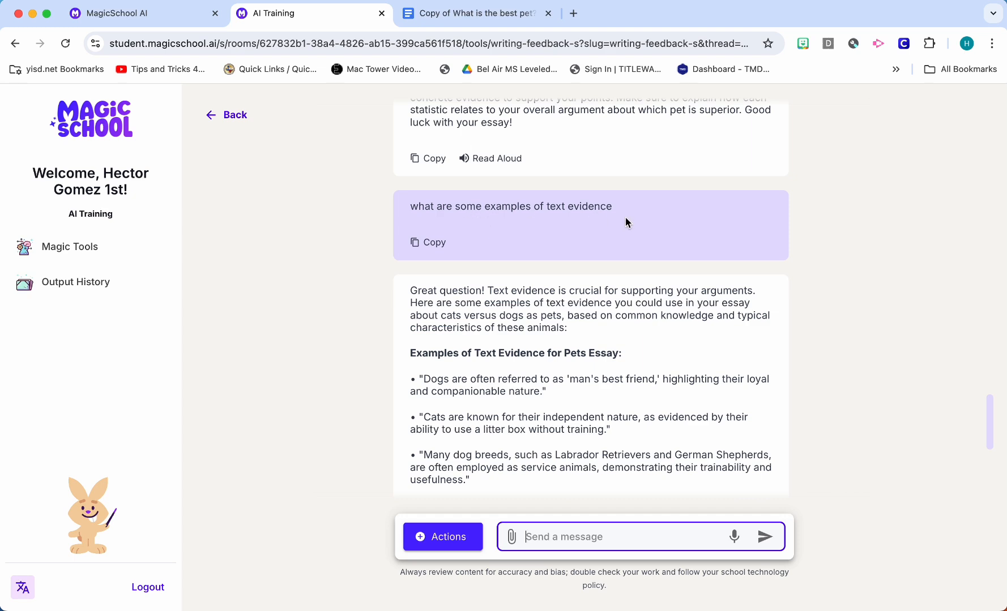
scroll(626, 219, down, 10)
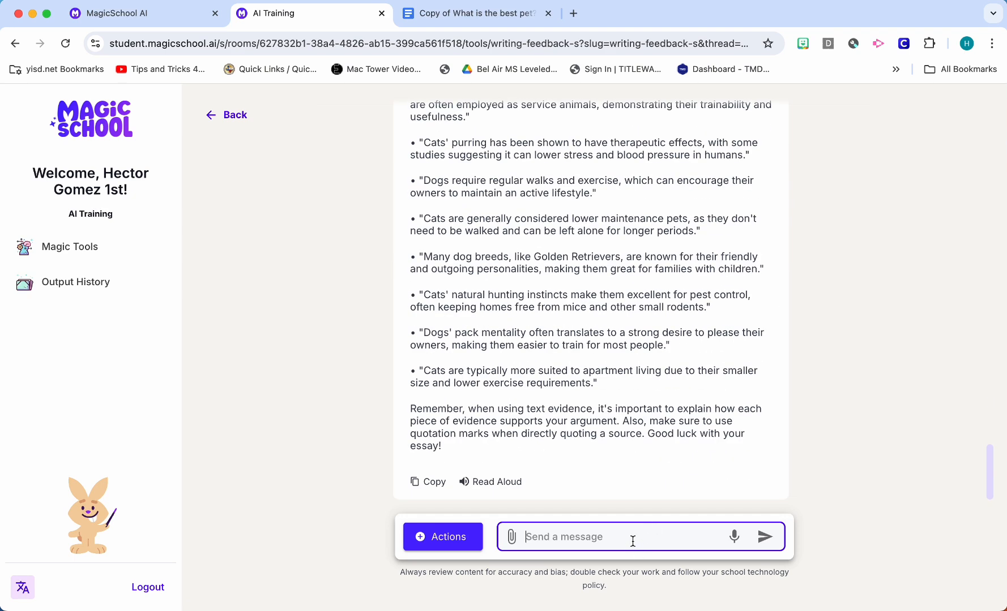
Send the follow-up question "what are some transitions words i could use" in the Writing Feedback chat
text(what are some transitions words i coudl use)
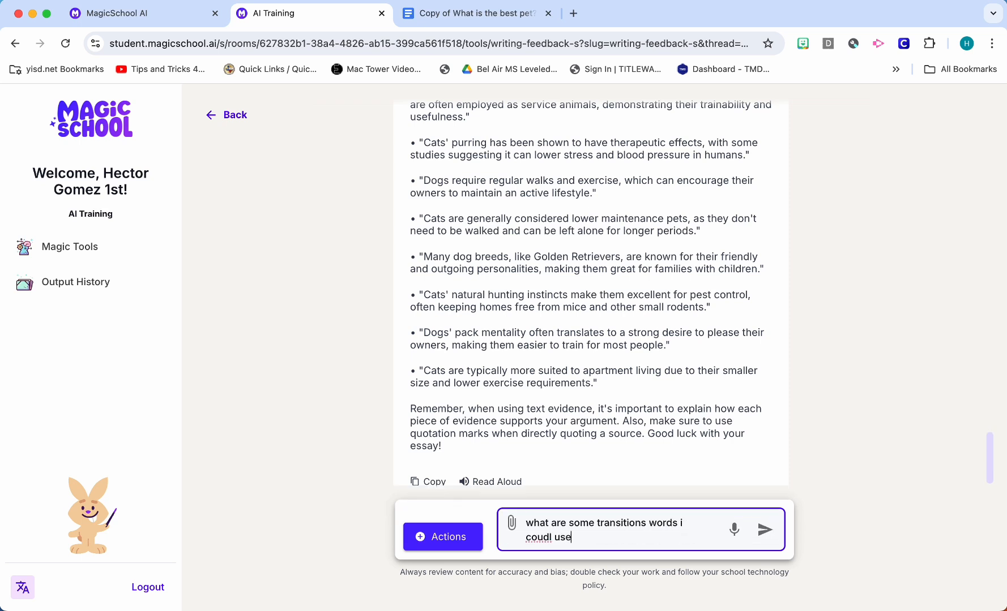
key(BackSpace)
key(BackSpace)
key(BackSpace)
key(BackSpace)
key(BackSpace)
text(ld use)
key(Return)
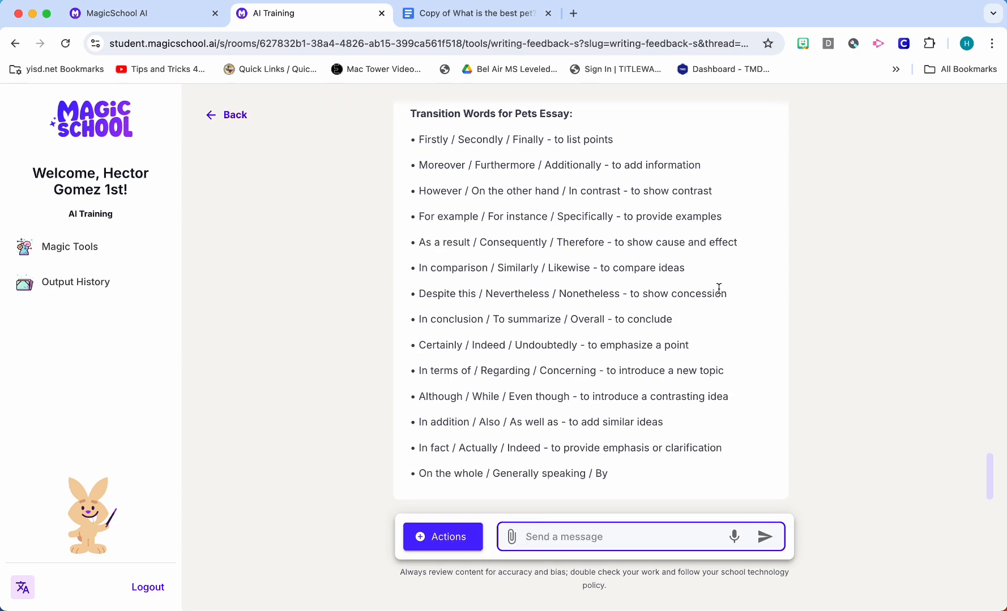
Review the suggested transition words and the whole chat from the initial essay feedback through the vocabulary, sentence stems, statistics and text evidence replies
scroll(806, 308, up, 2)
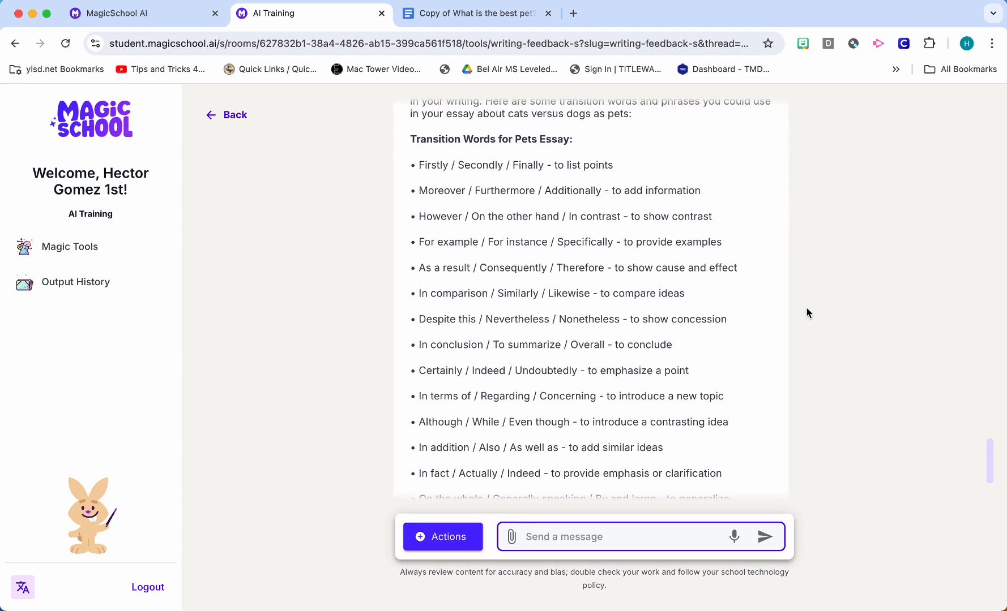
scroll(806, 313, up, 2)
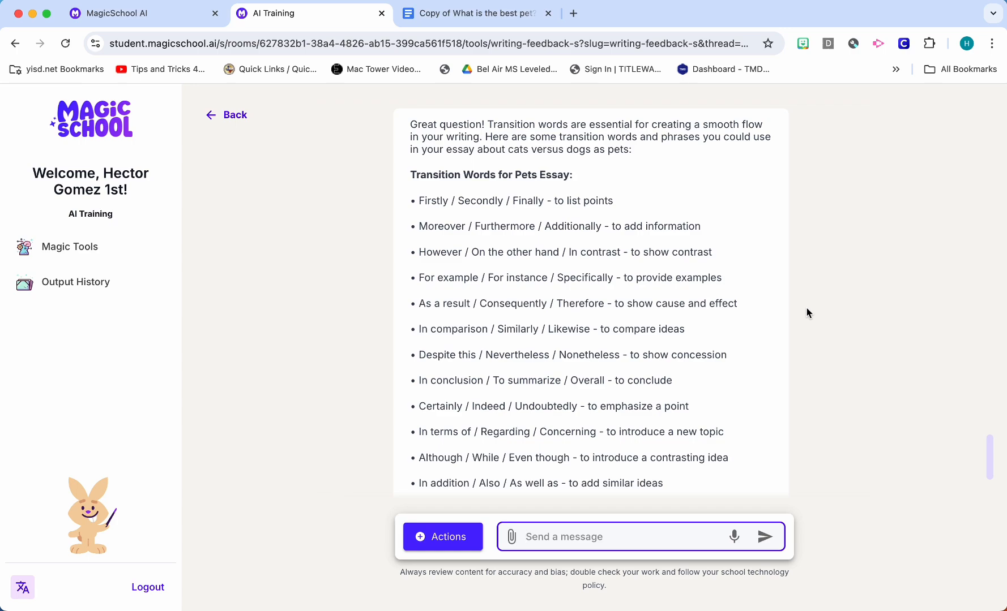
scroll(806, 312, up, 20)
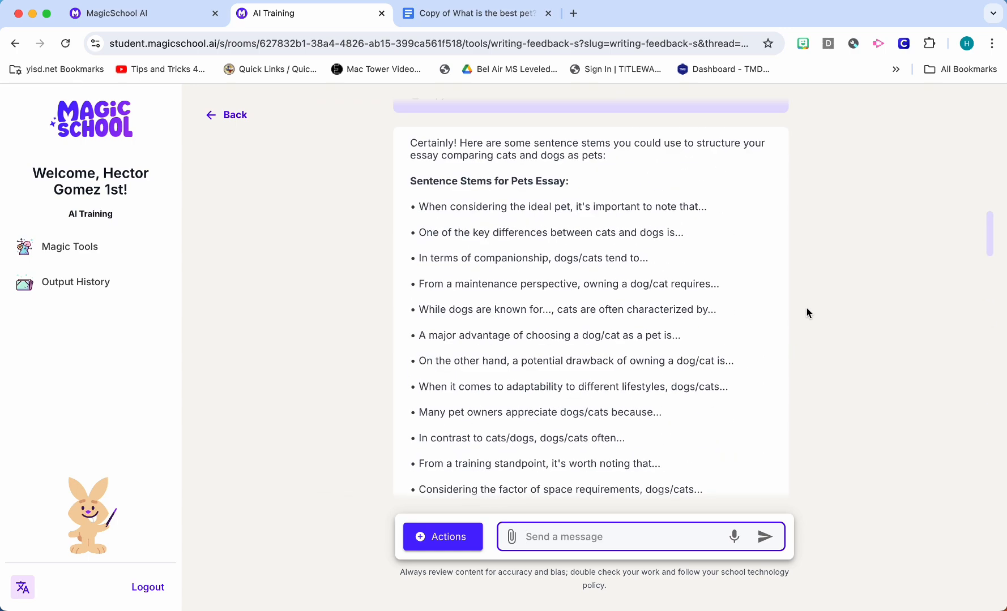
scroll(807, 312, up, 3)
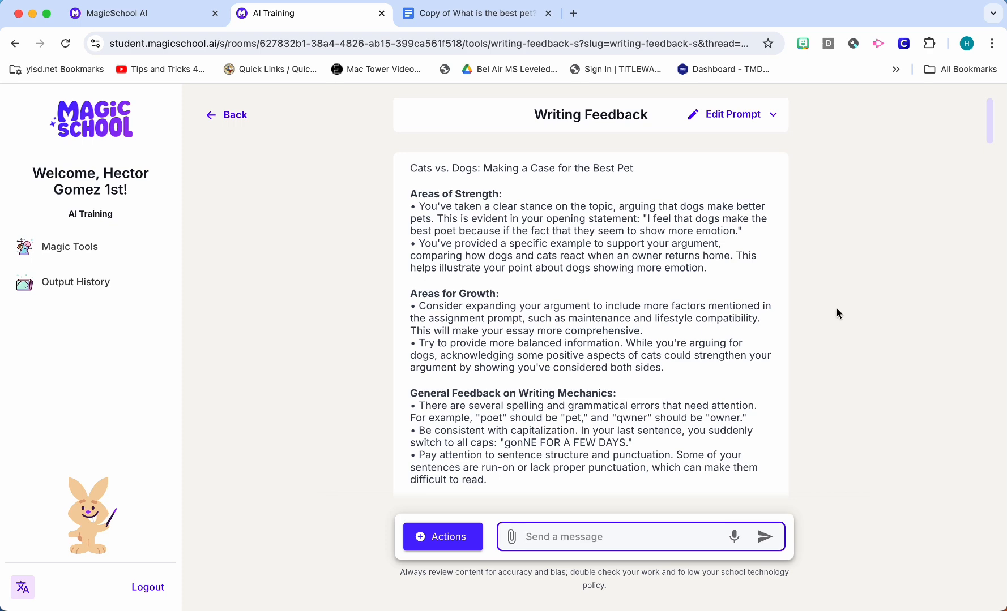
scroll(844, 302, down, 5)
scroll(844, 306, down, 3)
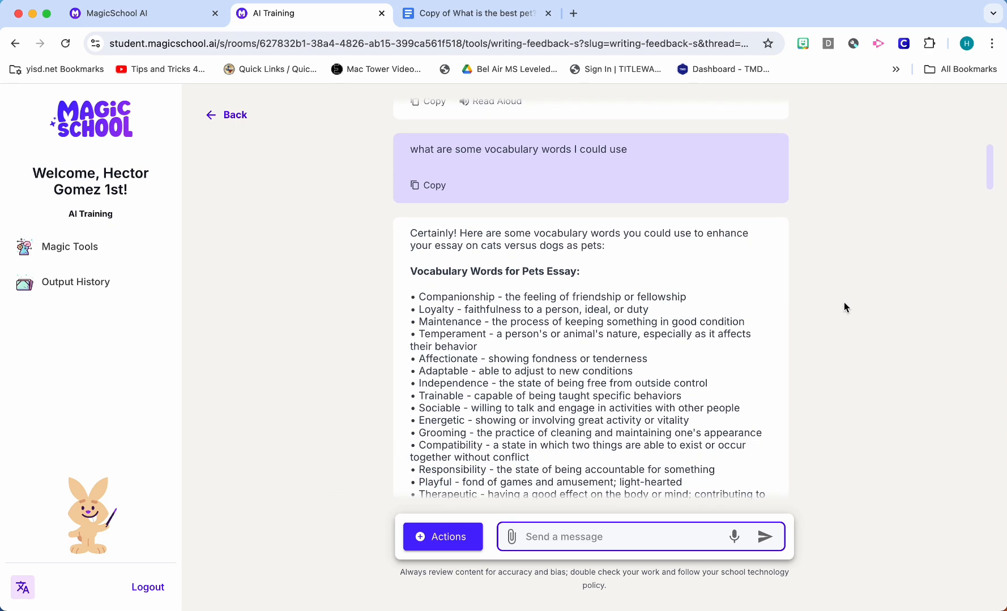
scroll(844, 304, down, 10)
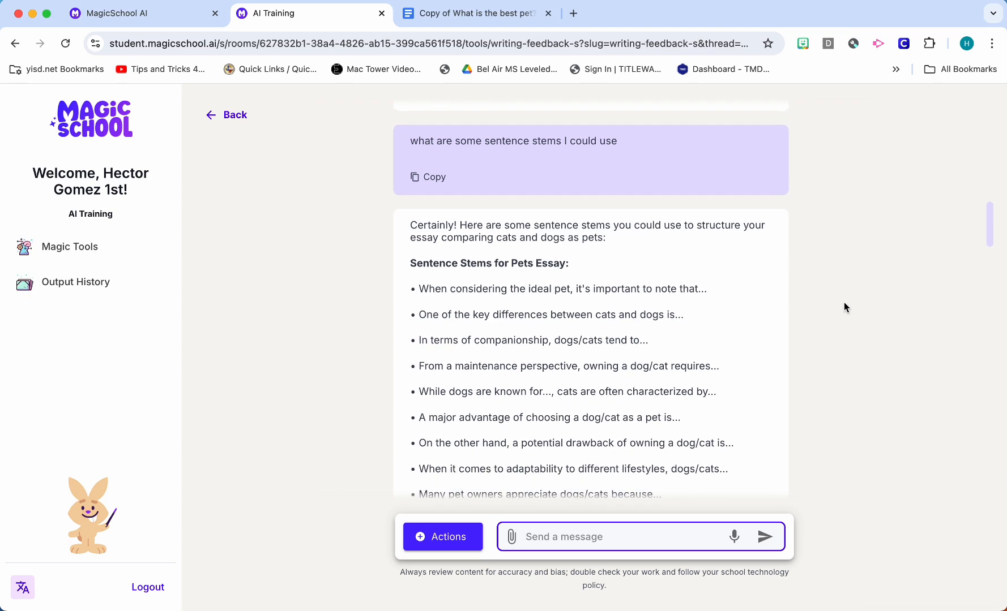
scroll(843, 307, down, 10)
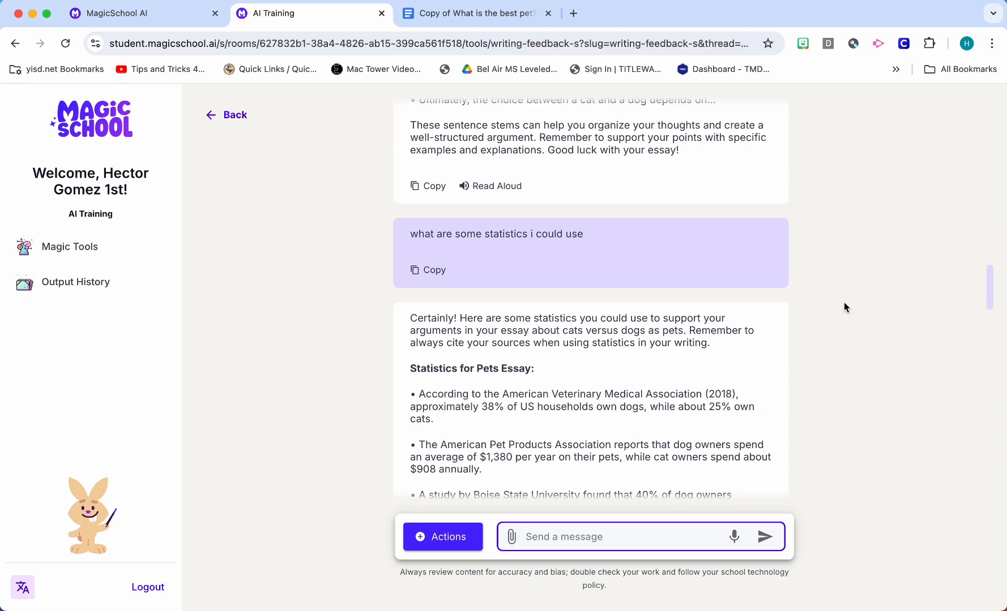
scroll(844, 304, down, 5)
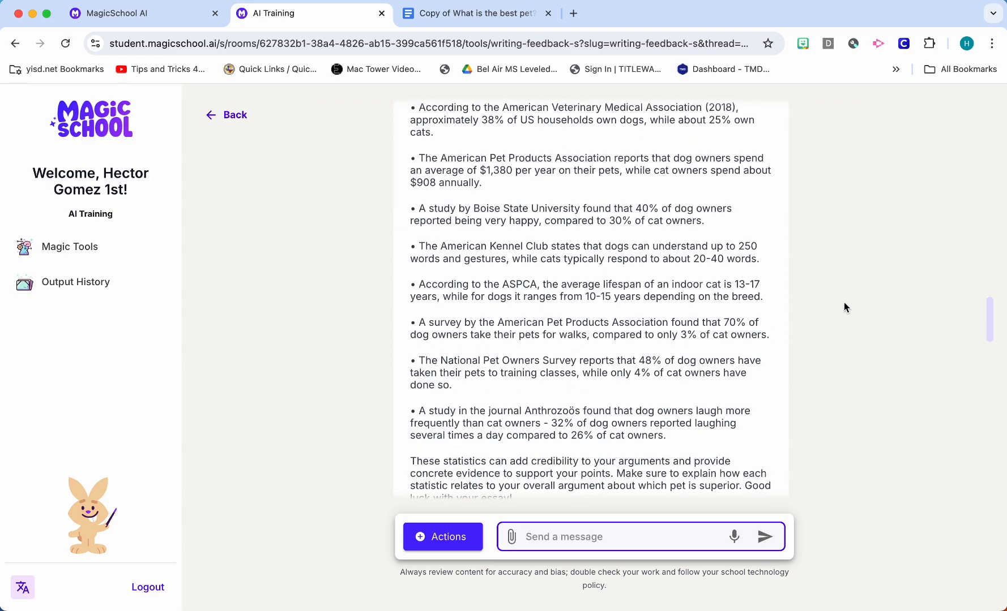
scroll(844, 308, down, 3)
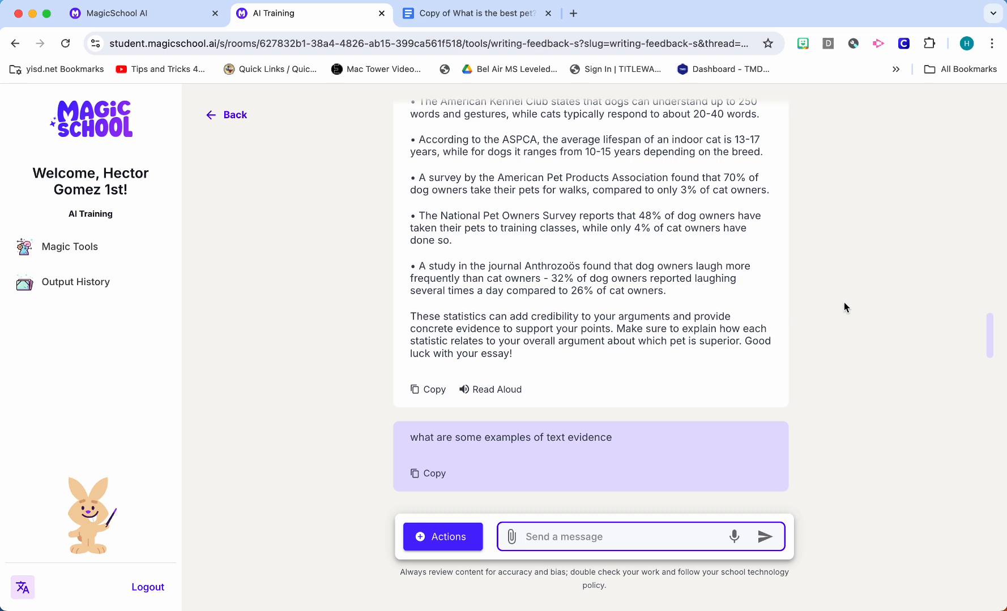
scroll(844, 308, down, 10)
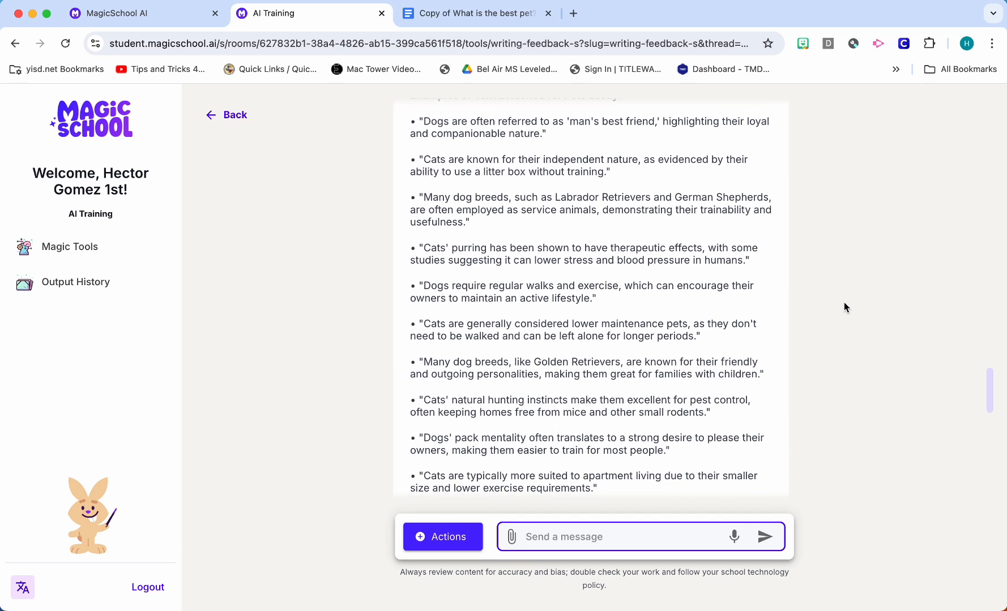
scroll(845, 307, down, 4)
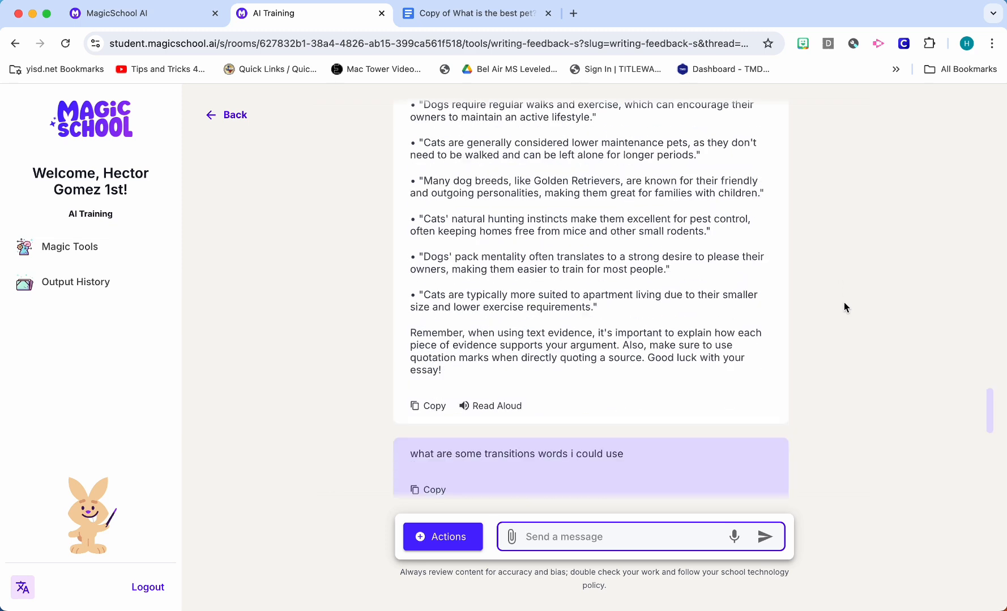
scroll(844, 306, down, 3)
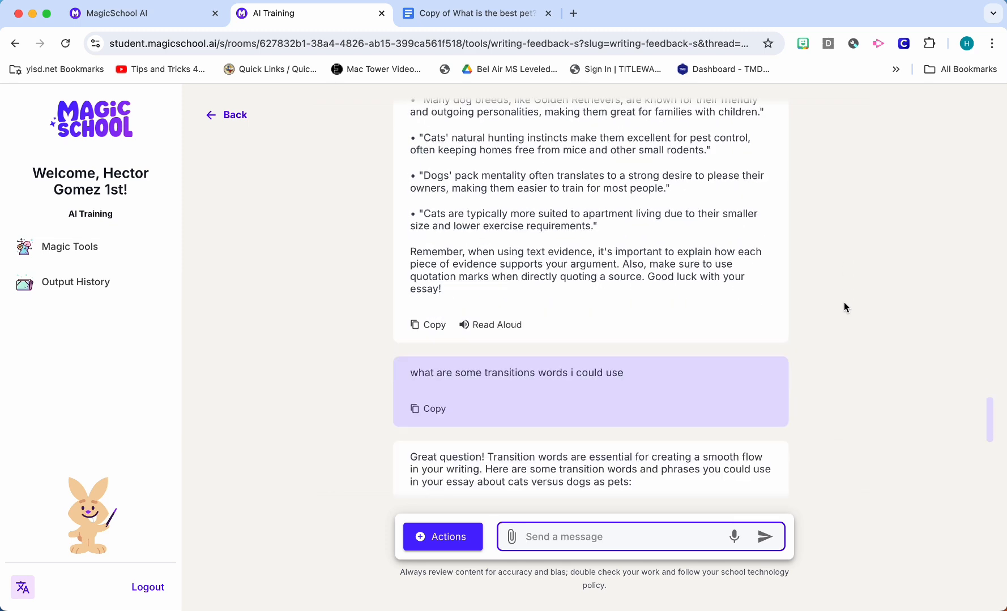
scroll(605, 377, down, 4)
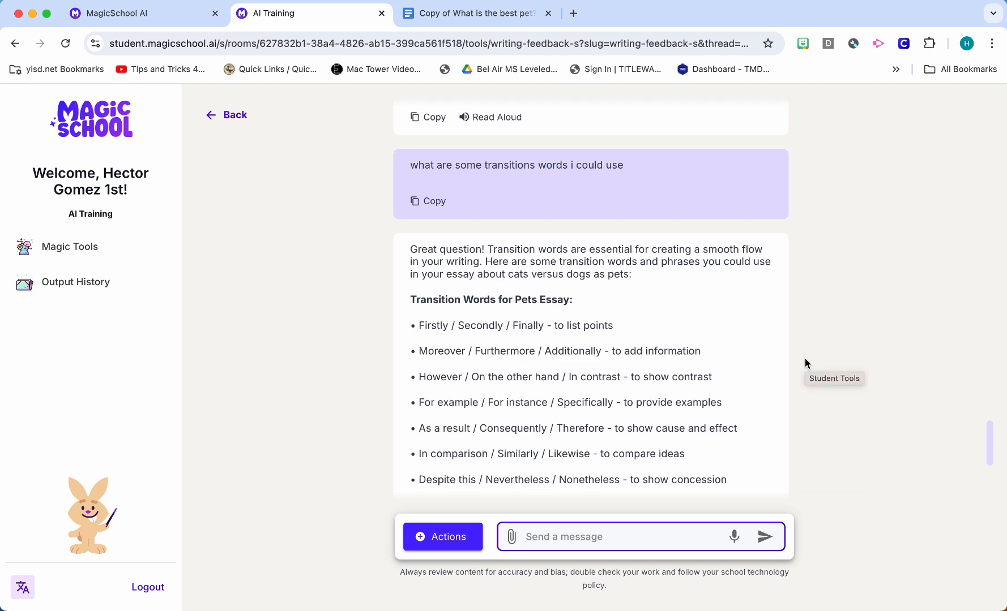
scroll(806, 361, down, 5)
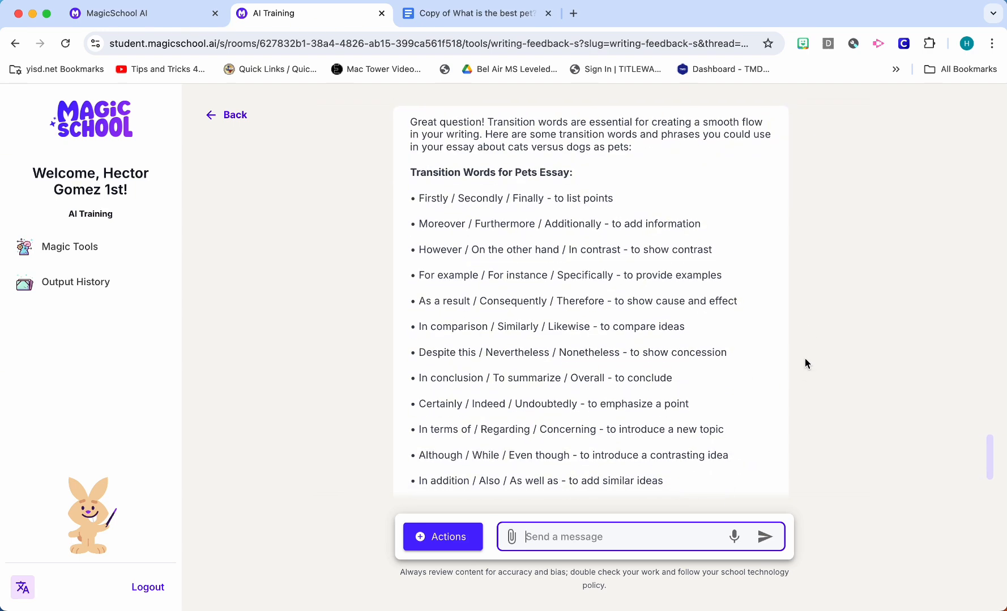
Check the student's essay in the Google Docs document, then return to the MagicSchool chat and read through the transition words list
click(492, 21)
click(516, 439)
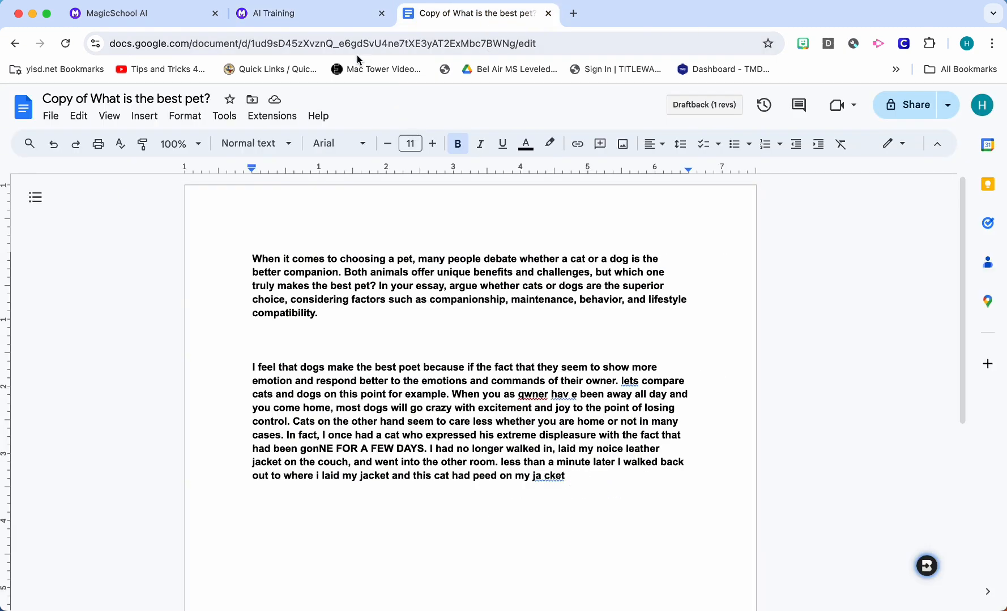
click(350, 17)
scroll(833, 329, down, 3)
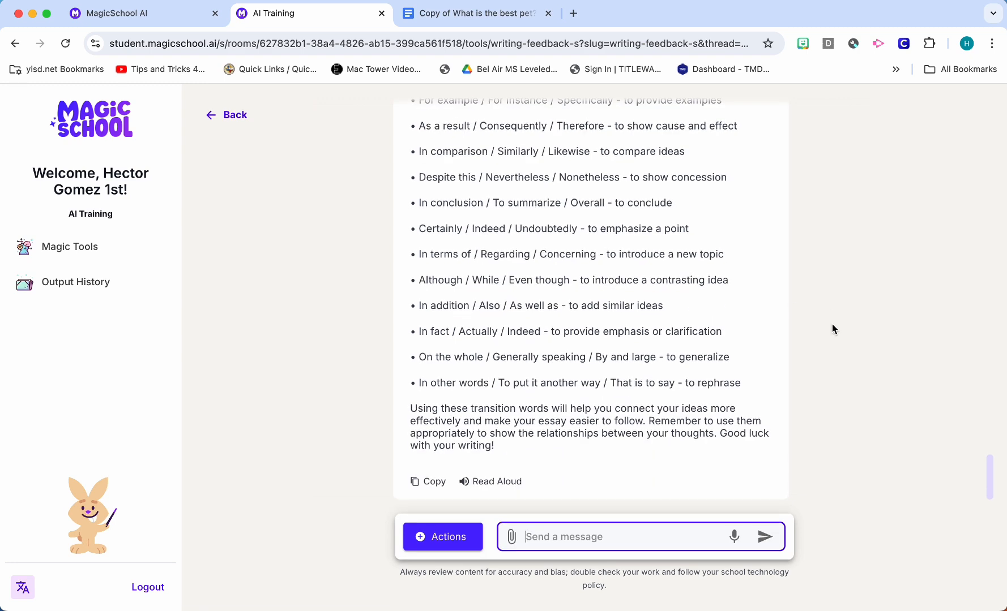
scroll(817, 379, up, 1)
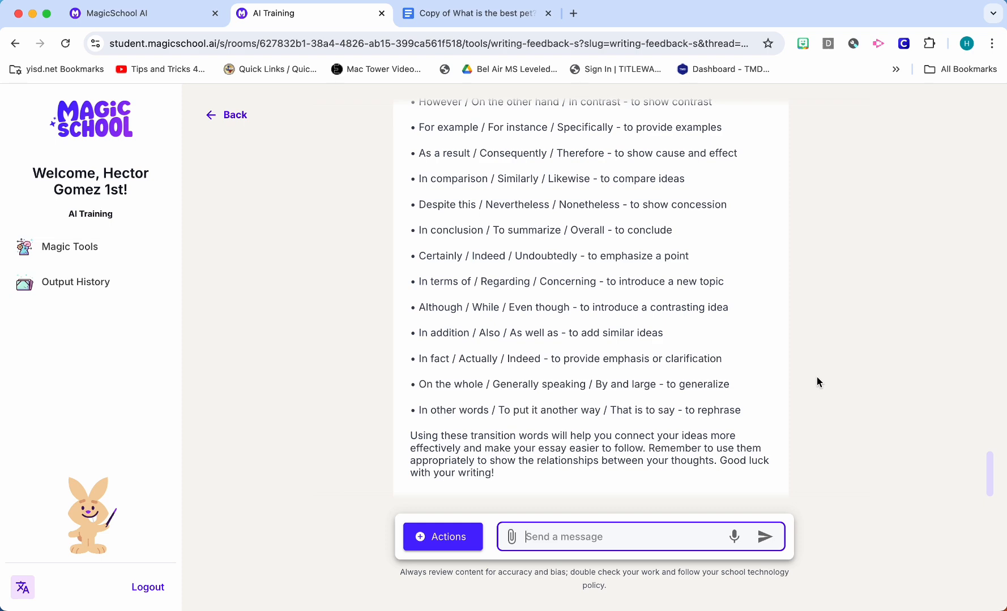
scroll(817, 378, up, 1)
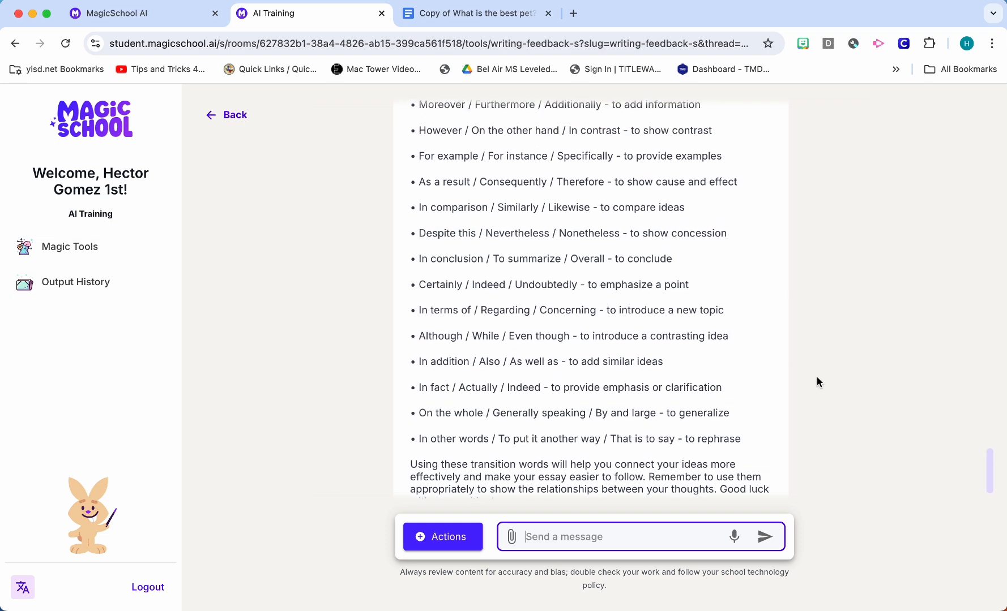
scroll(816, 377, down, 2)
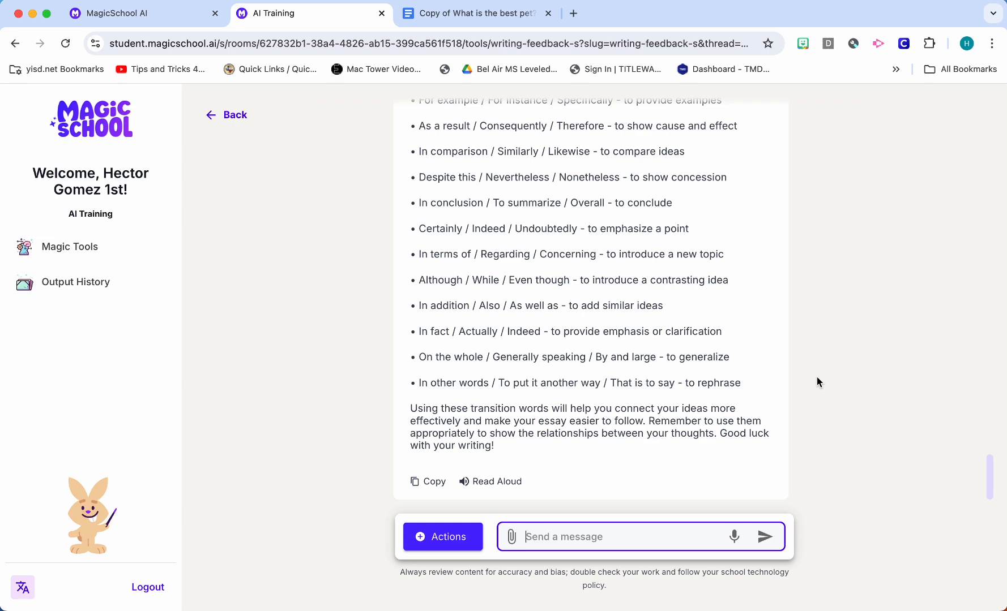
scroll(817, 378, up, 6)
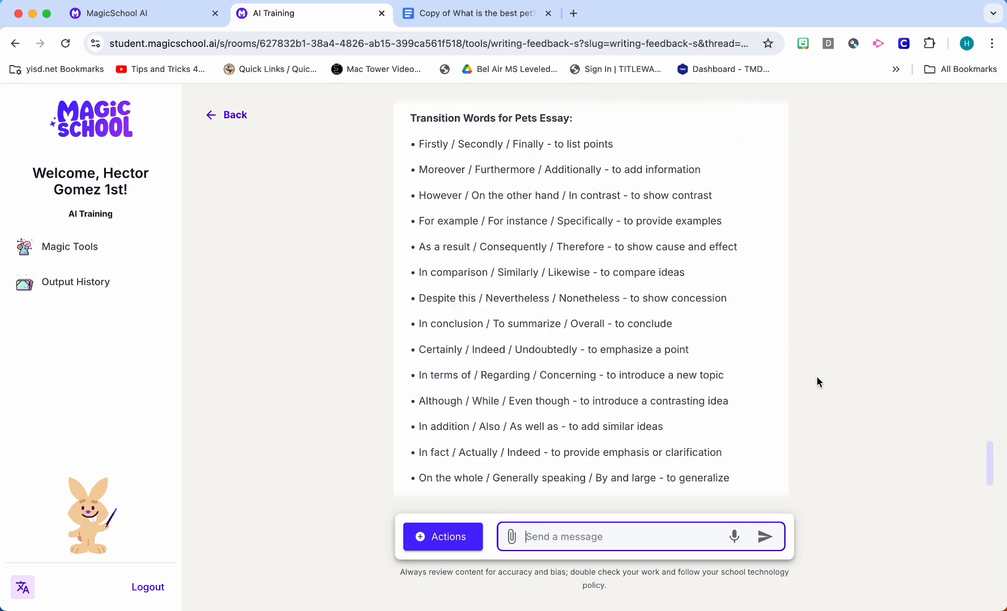